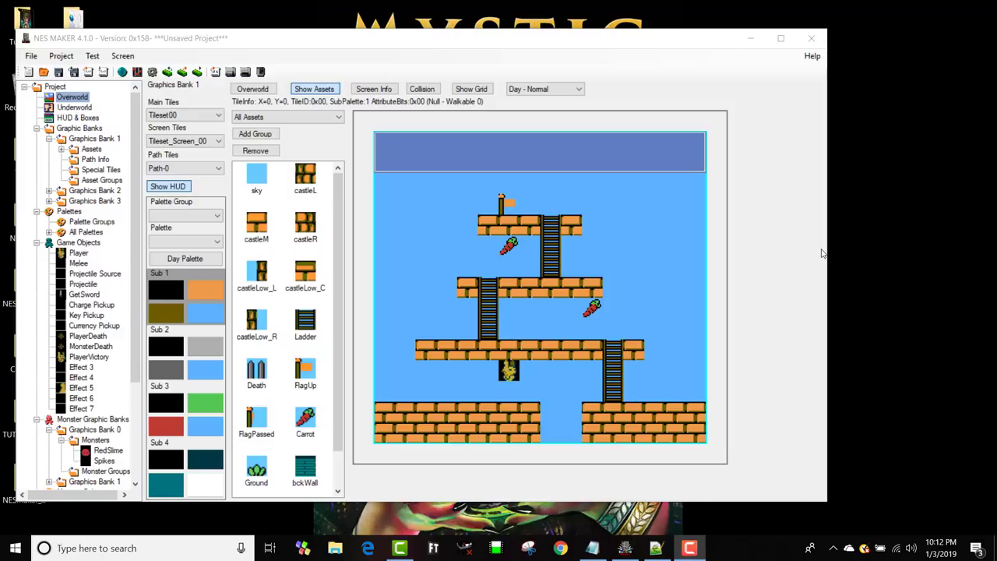
- Switch to FamiTracker and reposition its window over the NES Maker window
click(550, 267)
click(433, 548)
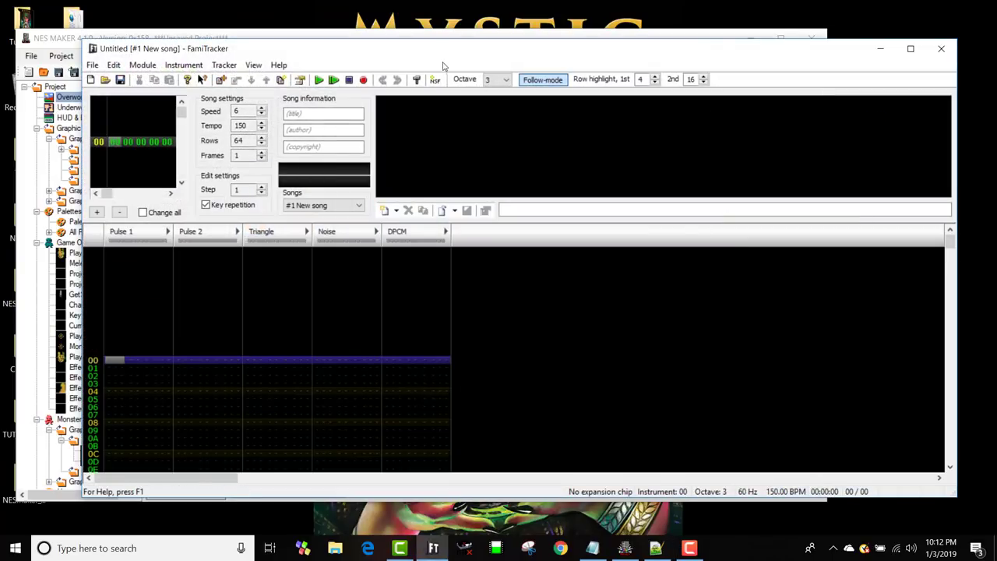
drag(372, 49, 336, 41)
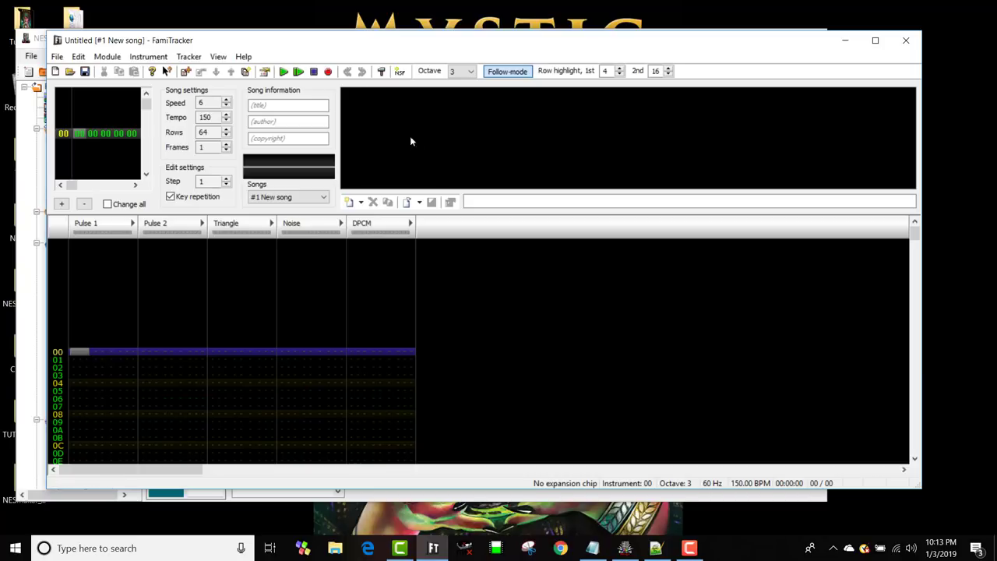
- Add a new 2A03 instrument to the module and name it melody
click(362, 203)
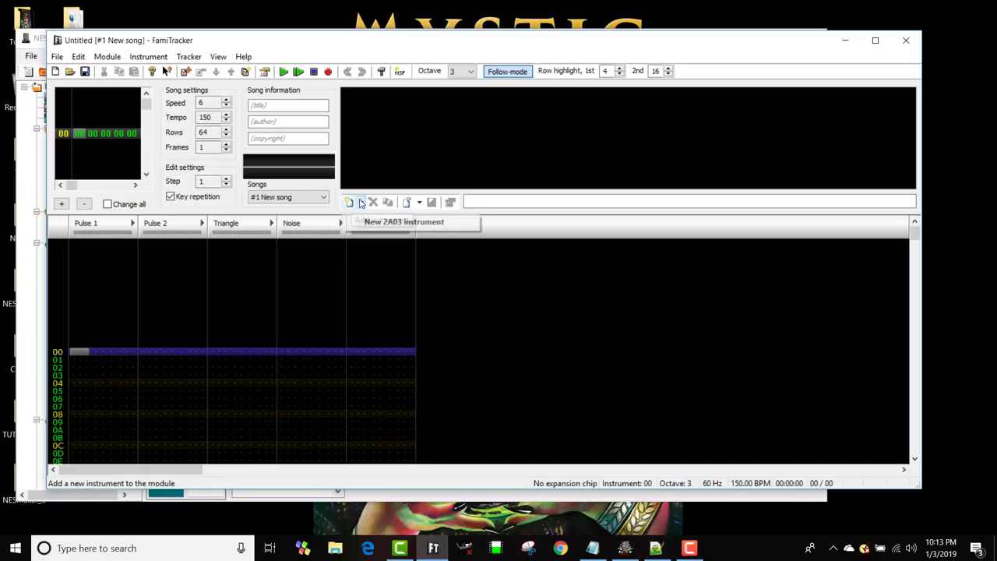
click(377, 222)
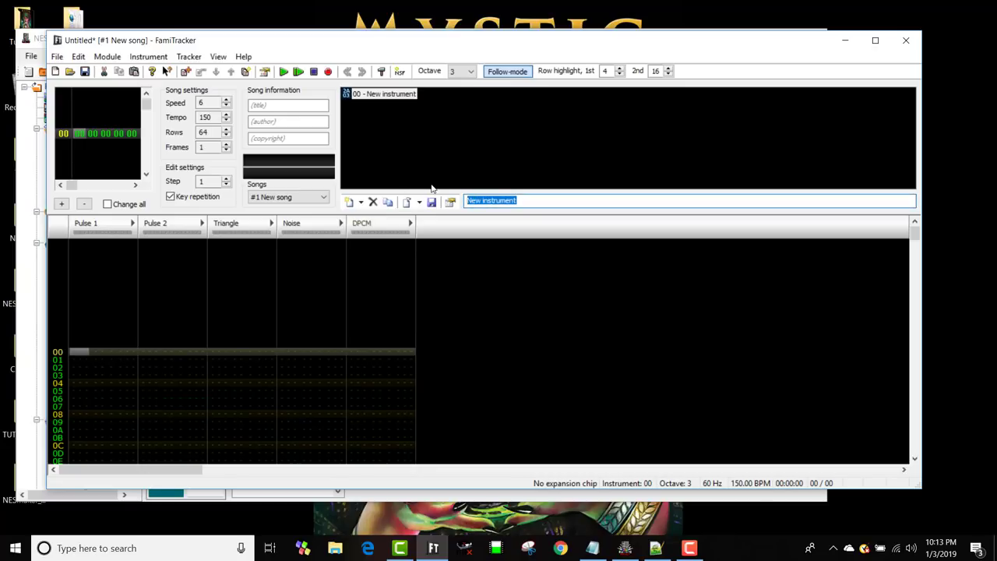
text(melody)
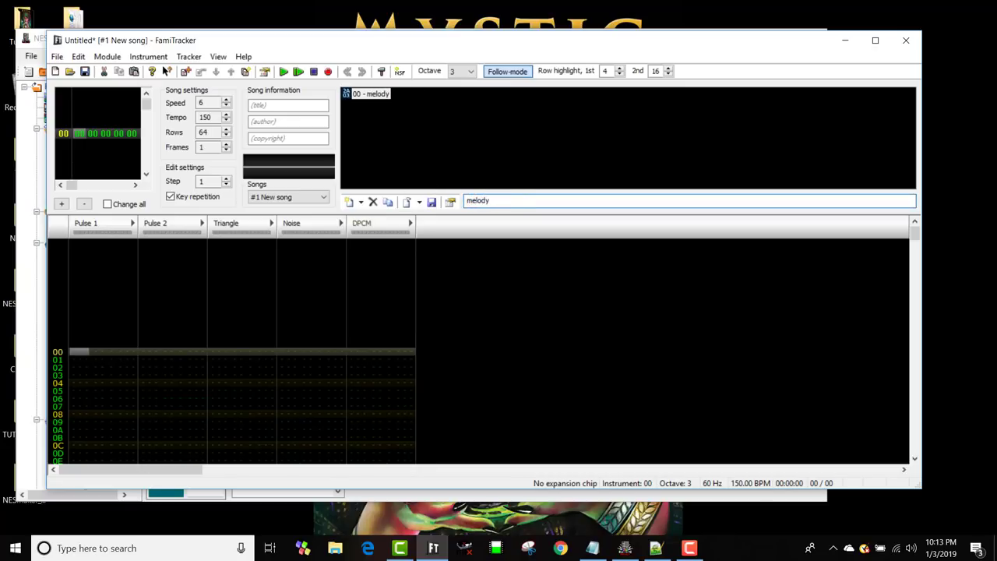
key(Return)
- Open the melody instrument for editing and enable its Volume effect on the next empty sequence slot
double_click(381, 95)
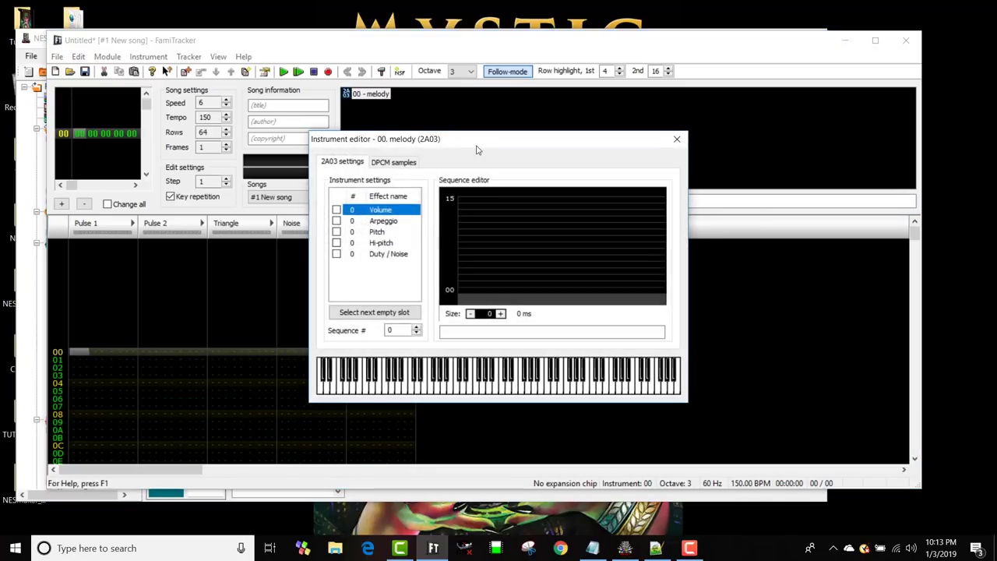
drag(493, 139, 679, 114)
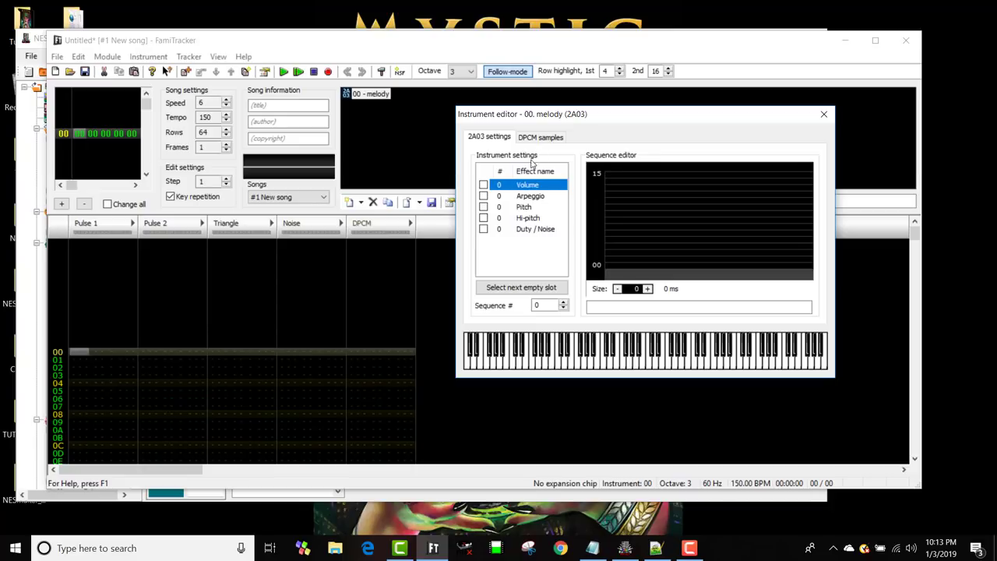
click(483, 184)
click(529, 288)
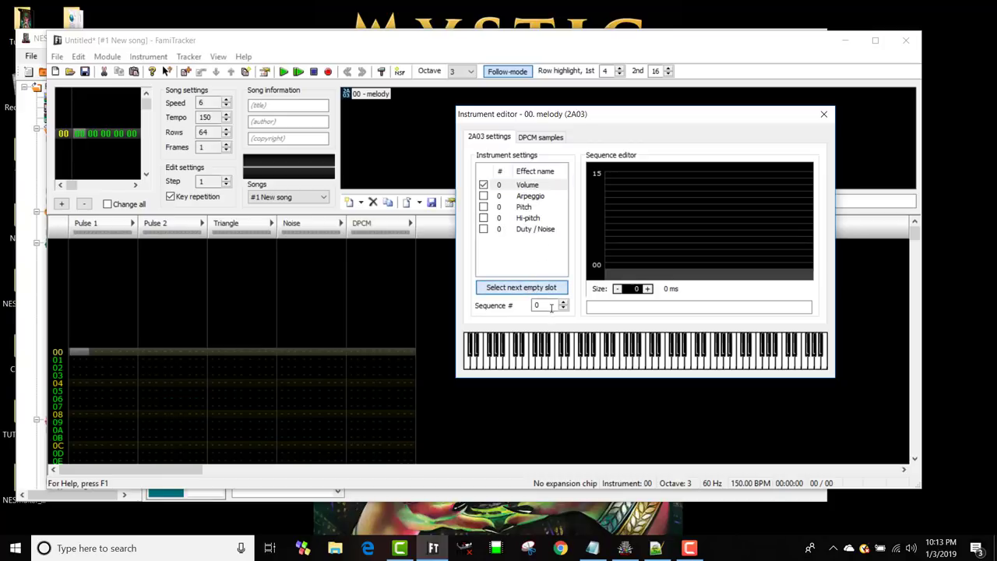
- Set the size of the Volume sequence to 24
click(647, 289)
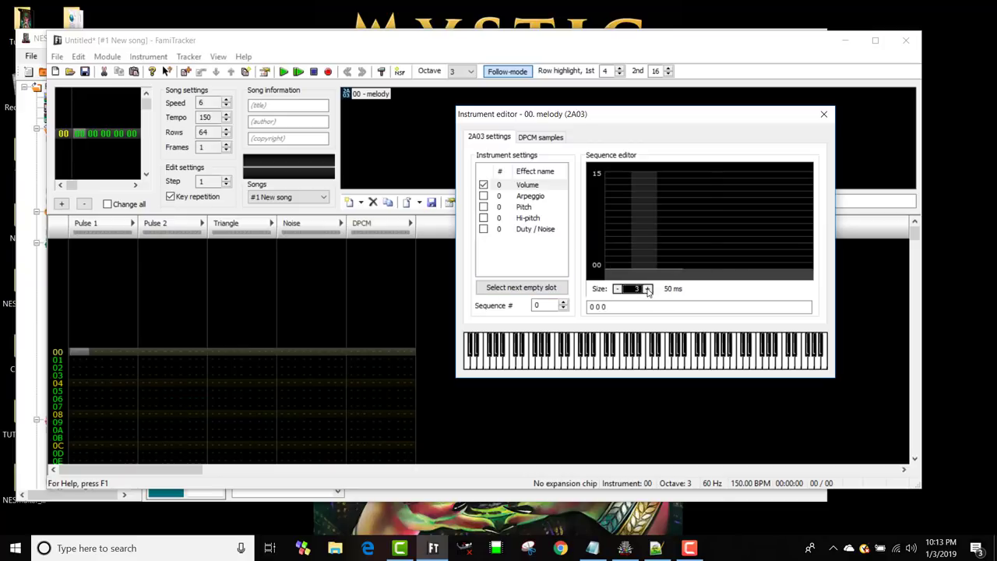
click(647, 288)
click(647, 289)
click(647, 289)
click(648, 289)
click(647, 289)
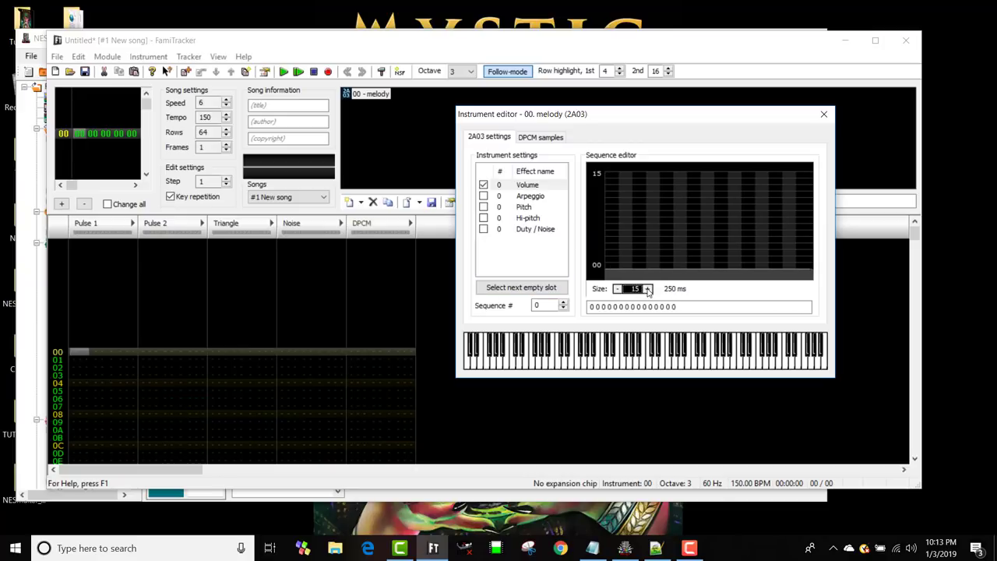
click(647, 289)
click(647, 289)
click(647, 289)
click(647, 289)
click(648, 289)
click(647, 289)
click(648, 289)
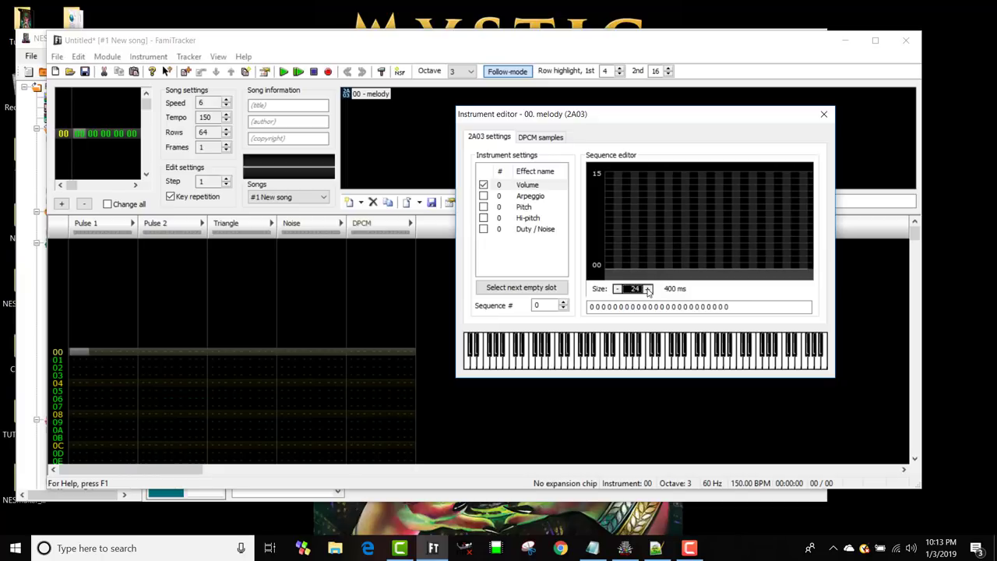
click(648, 289)
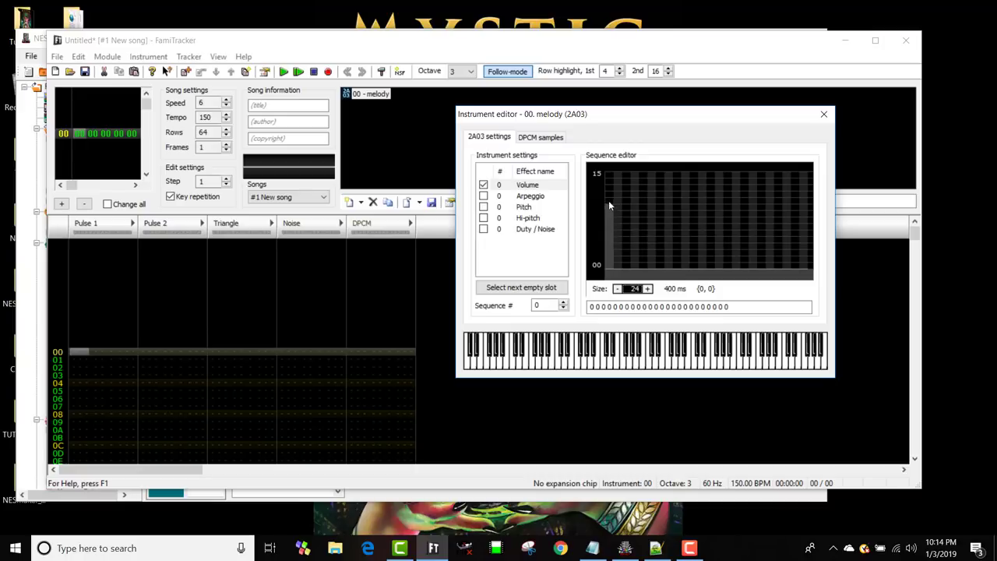
- Draw a Volume envelope that fades gradually from 14 to 0, and audition it on two piano notes
mouse_move(608, 179)
mouse_down()
mouse_move(682, 187)
mouse_move(717, 202)
mouse_move(756, 228)
mouse_move(783, 266)
mouse_up()
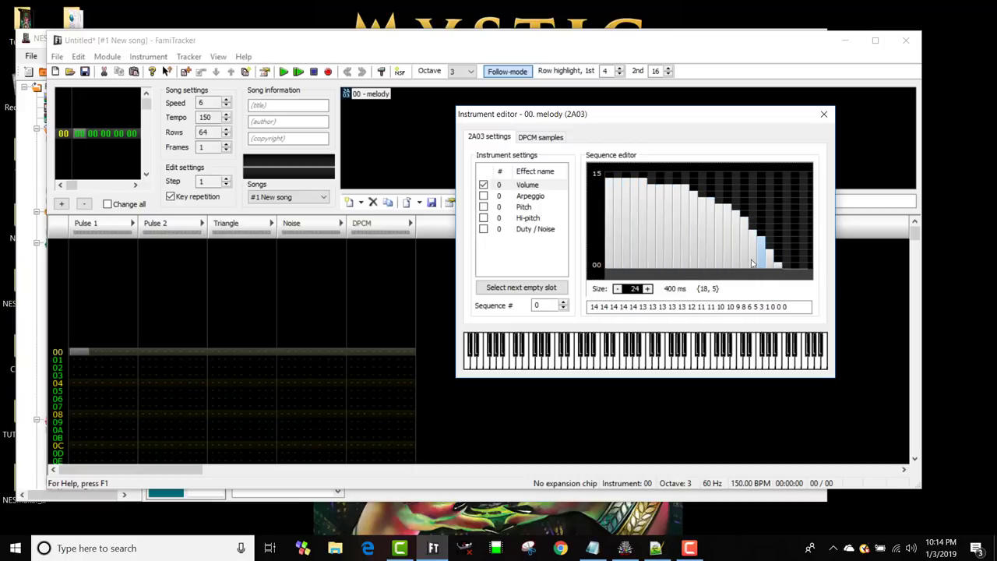
click(662, 364)
click(663, 364)
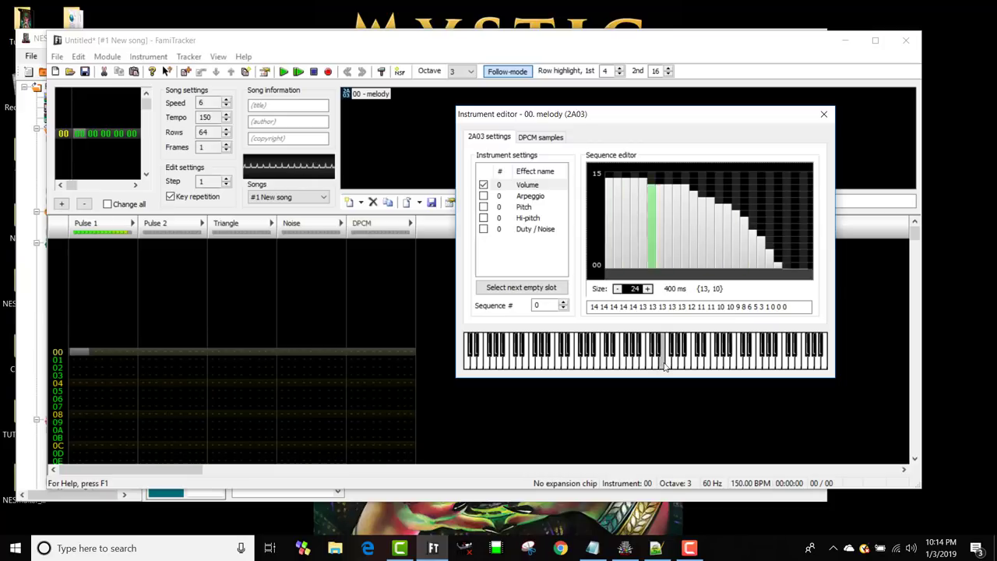
click(621, 366)
click(621, 366)
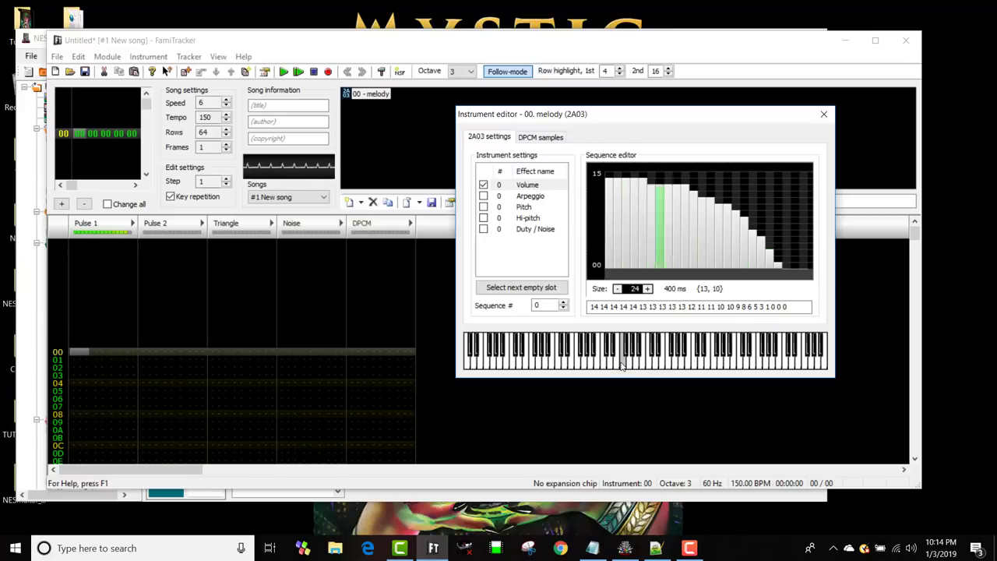
- Try a rising Volume envelope and a nearly flat one at about 13 to 14, auditioning each
mouse_move(607, 261)
mouse_down()
mouse_move(669, 259)
mouse_move(709, 236)
mouse_move(751, 178)
mouse_move(779, 180)
mouse_move(808, 196)
mouse_up()
click(647, 362)
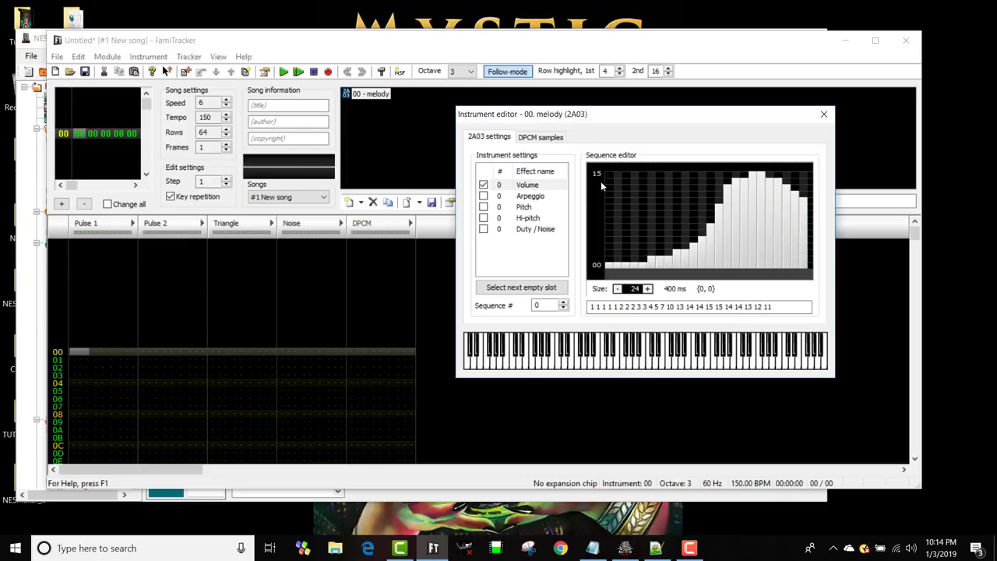
drag(605, 181, 810, 181)
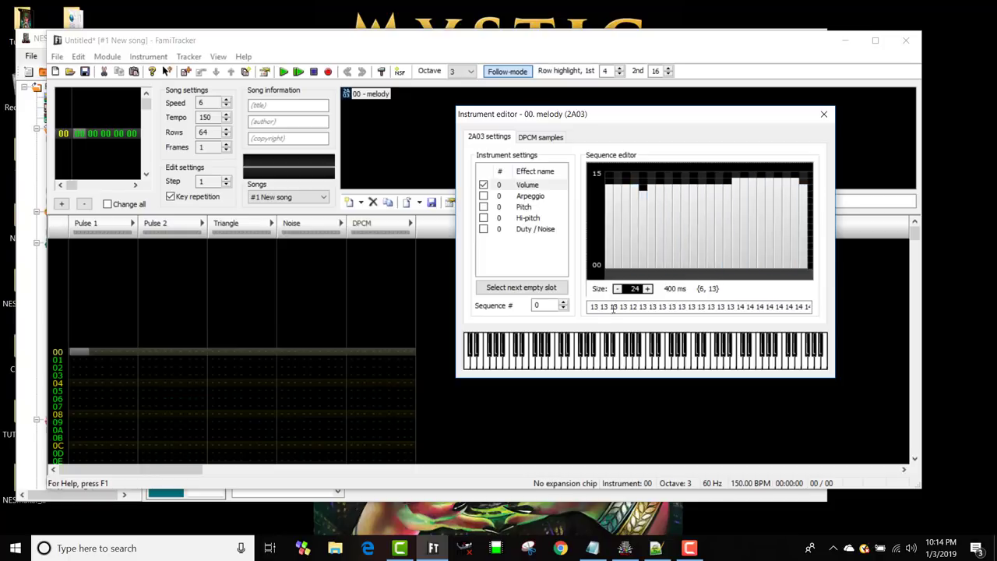
click(615, 366)
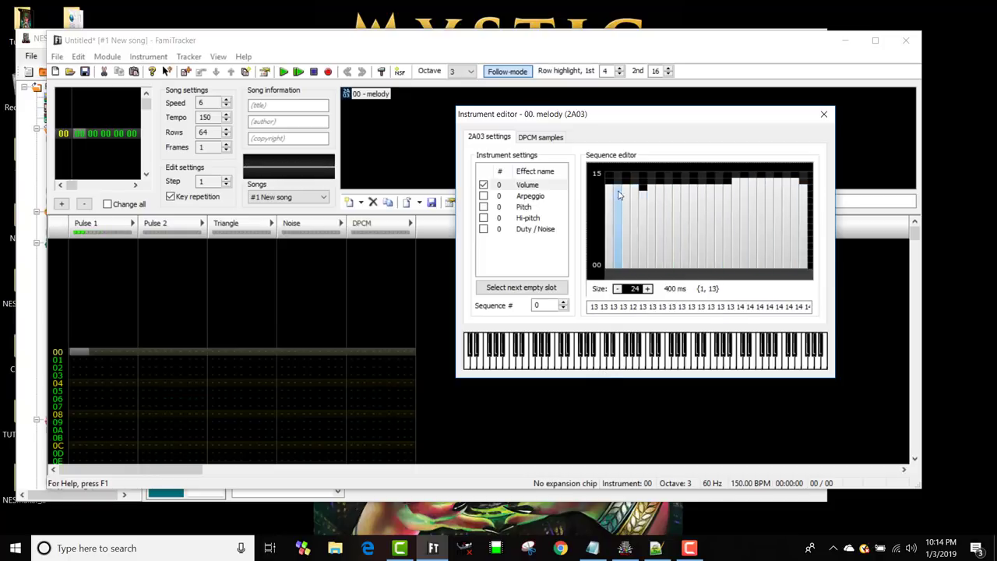
- Redraw the Volume envelope as a decline from 13 to 0 and audition the instrument
mouse_move(619, 194)
mouse_down()
mouse_move(688, 221)
mouse_move(637, 191)
mouse_move(681, 208)
mouse_move(773, 268)
mouse_move(804, 272)
mouse_up()
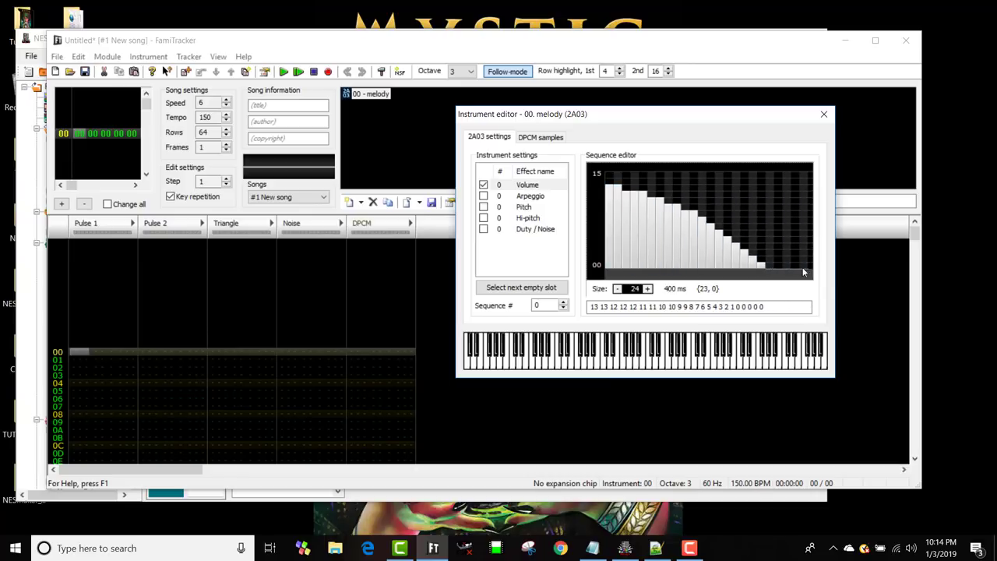
click(653, 363)
click(705, 351)
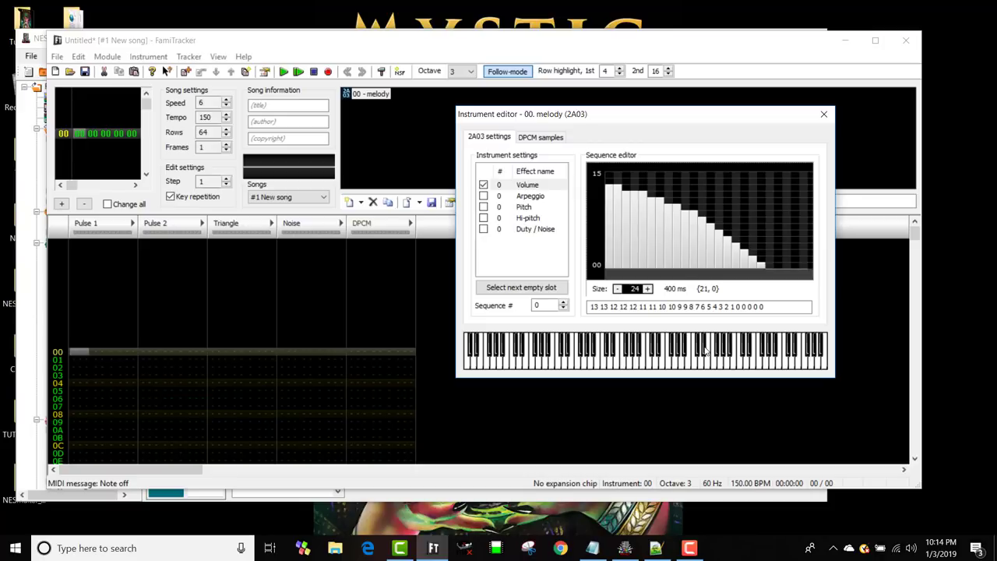
- Enable the Duty / Noise effect with a sequence size of 1 and set its value to 2
click(483, 229)
click(647, 289)
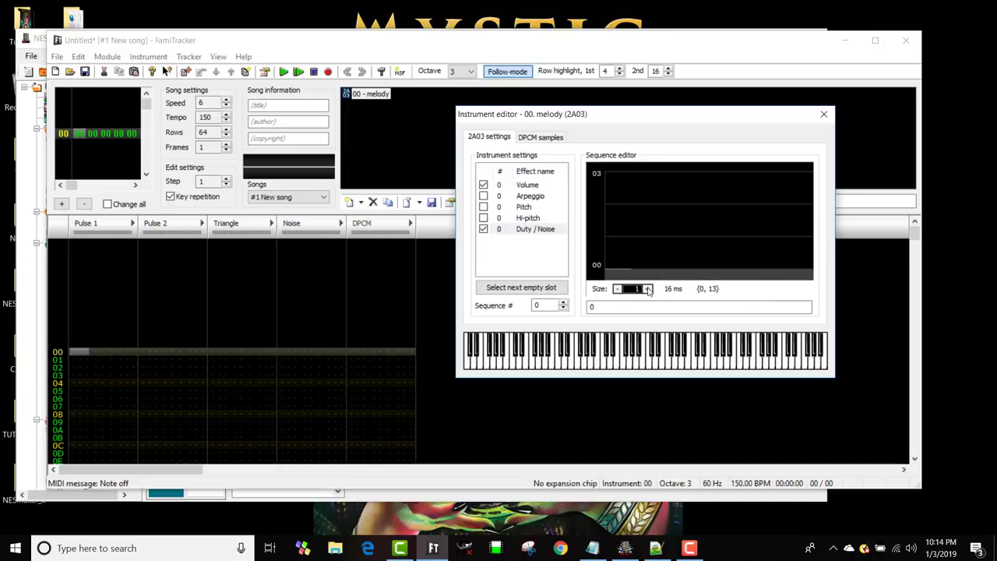
click(647, 288)
click(618, 289)
click(611, 213)
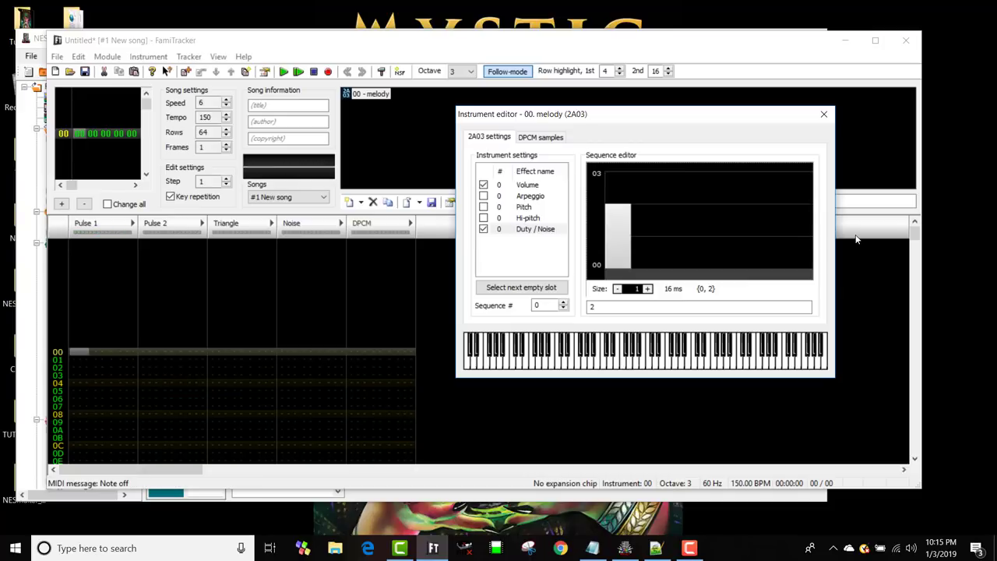
click(623, 235)
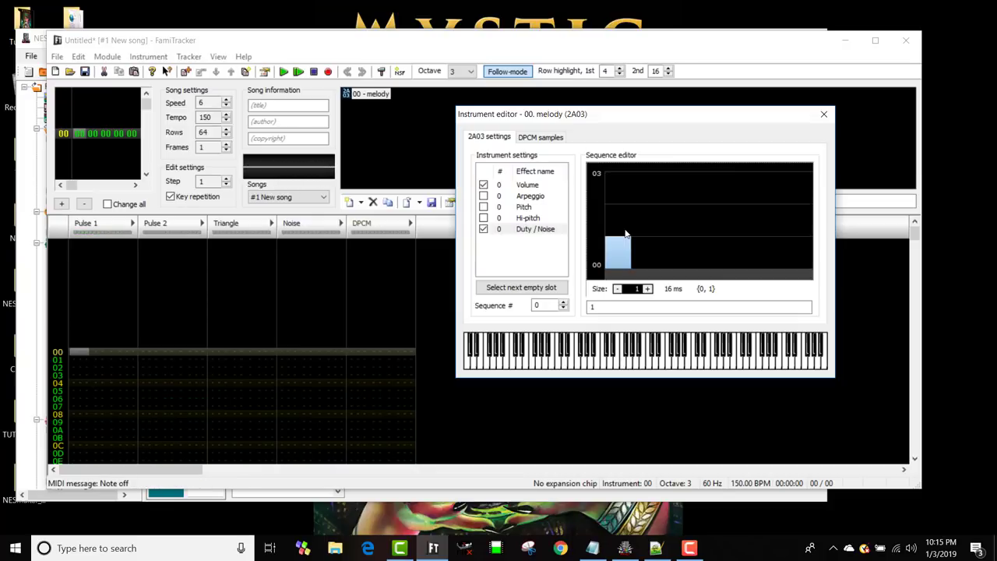
click(620, 223)
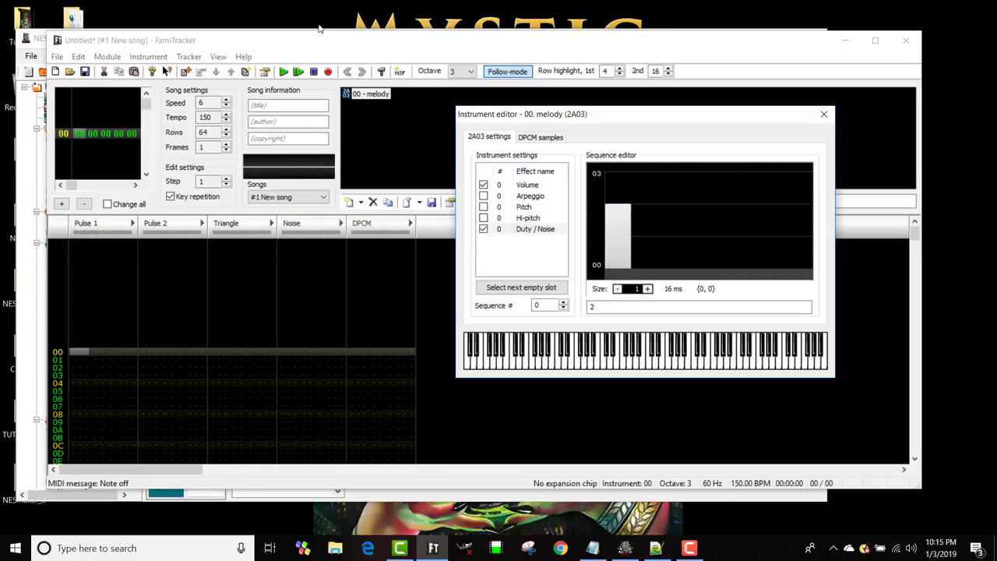
- Lengthen the melody instrument's Volume sequence to a size of 32
click(527, 184)
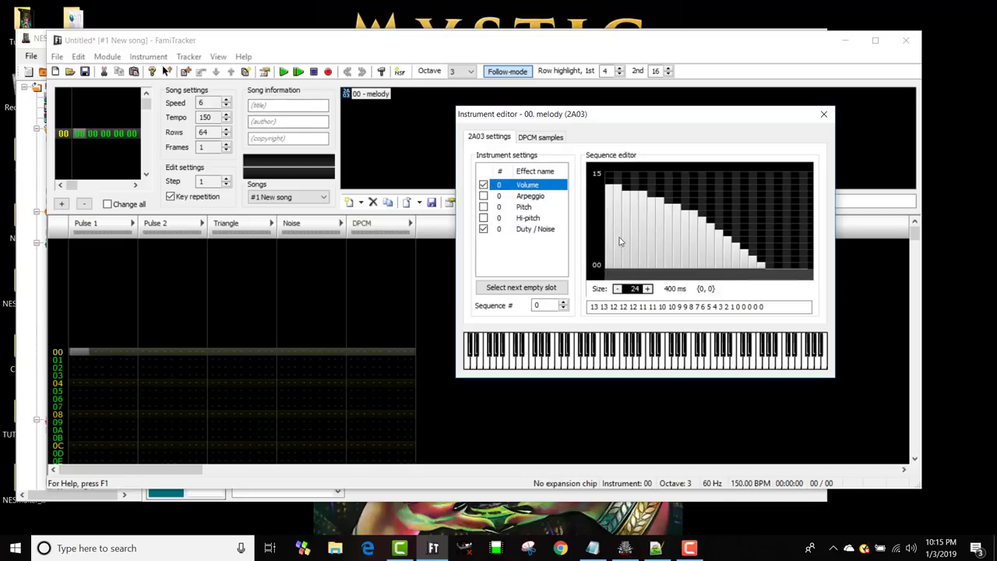
click(647, 288)
click(648, 288)
click(648, 288)
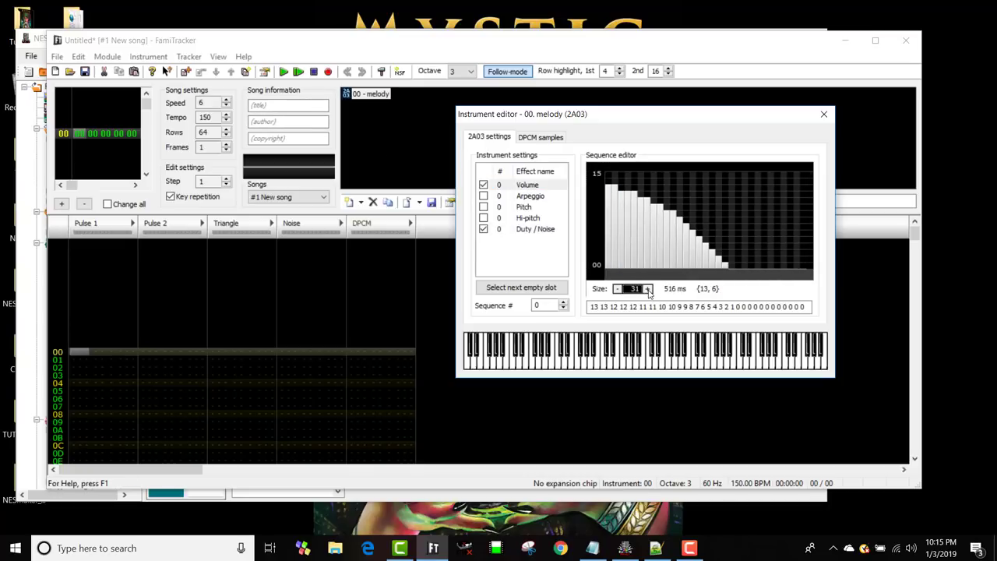
click(647, 288)
- Redraw the Volume envelope to hold at about 13 and taper off to nearly 0 at the end, and close the instrument editor
mouse_move(618, 196)
mouse_down()
mouse_move(712, 187)
mouse_move(760, 202)
mouse_up()
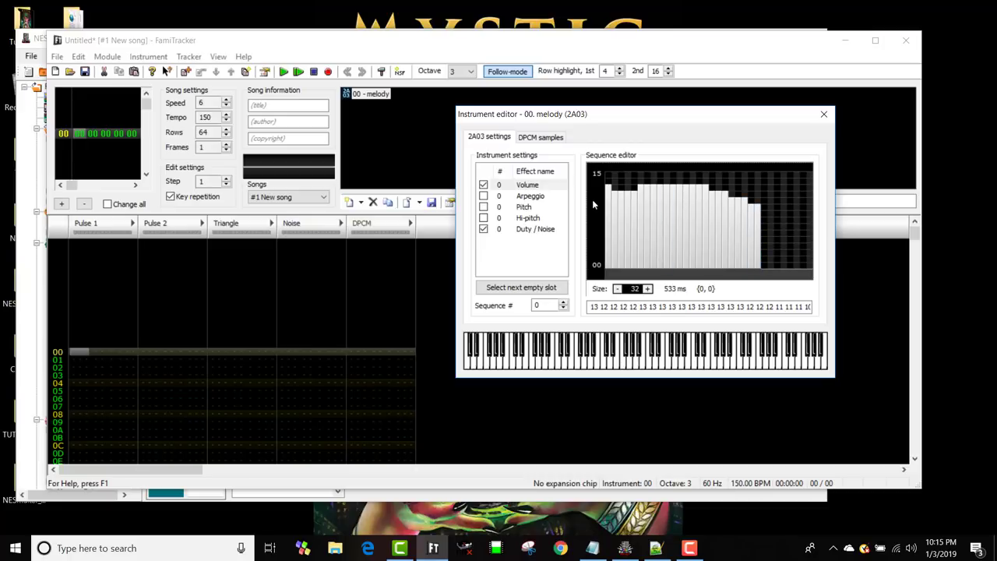
mouse_move(607, 195)
mouse_down()
mouse_move(710, 201)
mouse_move(795, 233)
mouse_move(807, 270)
mouse_up()
mouse_move(611, 198)
mouse_down()
mouse_move(635, 204)
mouse_move(593, 187)
mouse_move(656, 186)
mouse_move(730, 204)
mouse_move(810, 269)
mouse_up()
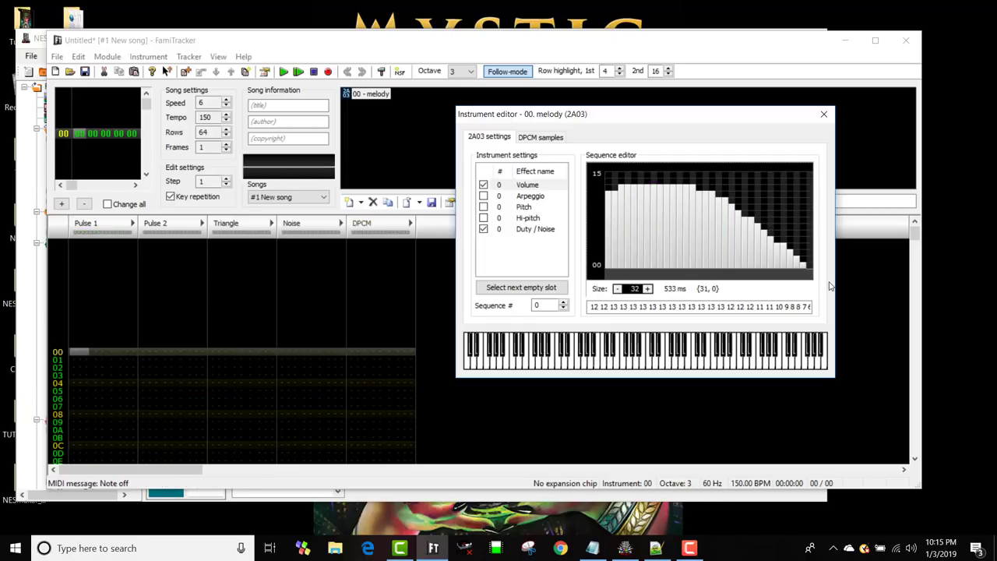
click(824, 115)
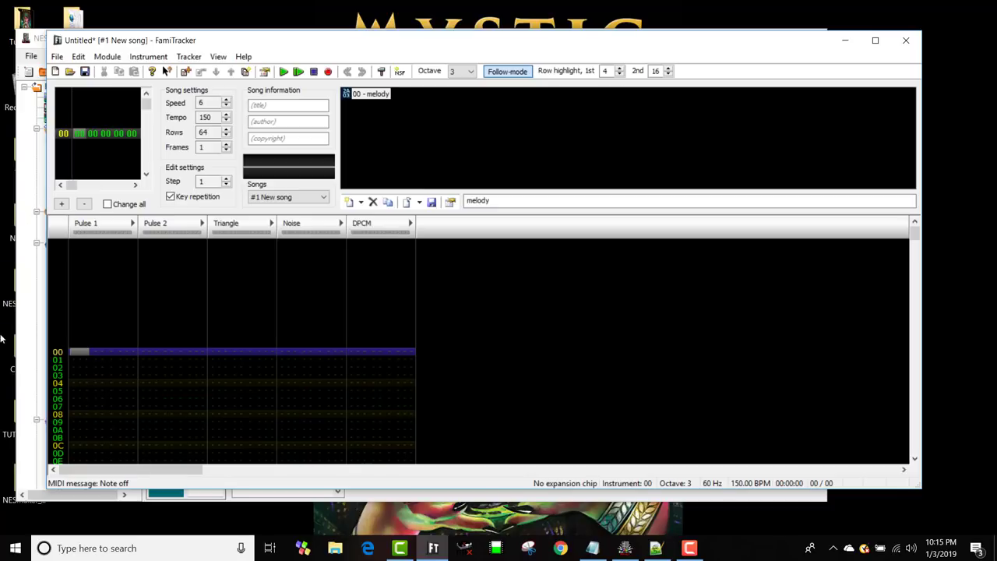
- Mute the Pulse 1, Pulse 2, Triangle and Noise channels, and unmute all four again
click(81, 226)
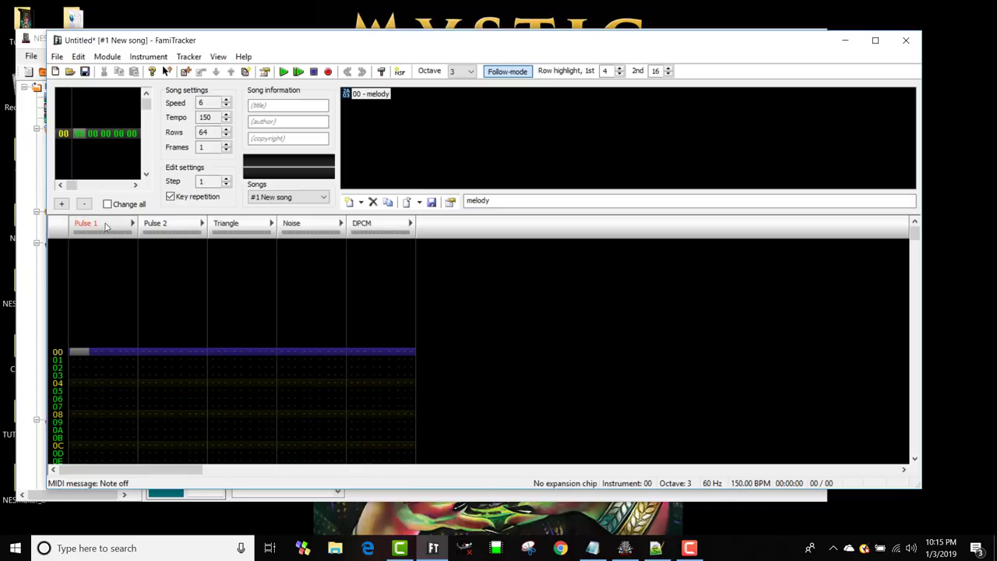
click(154, 226)
click(239, 225)
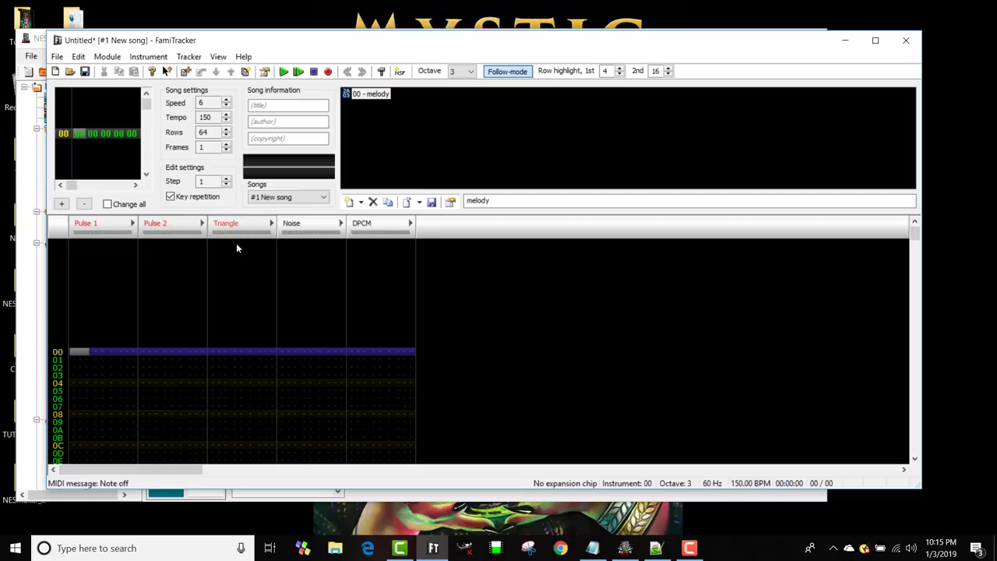
click(295, 226)
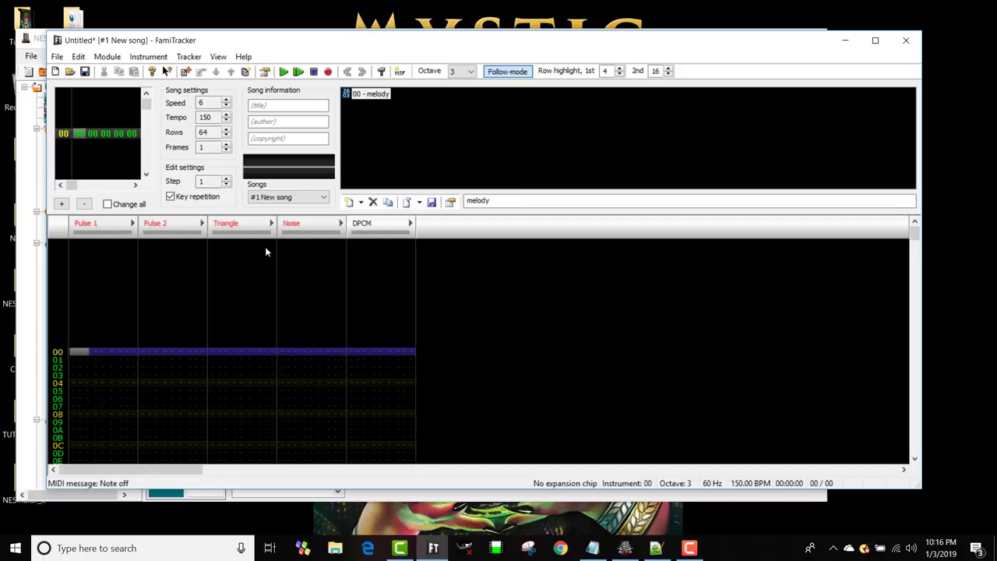
click(286, 228)
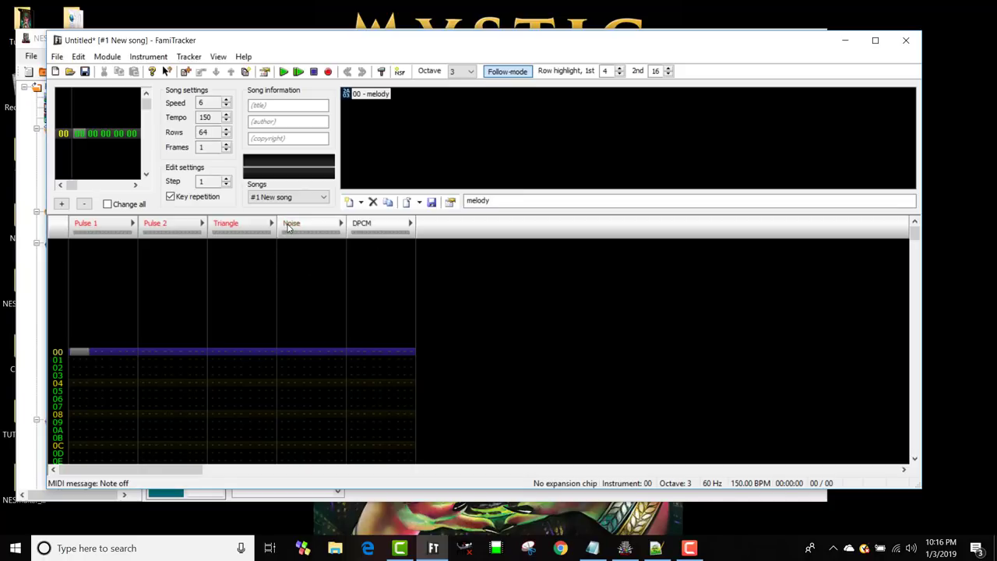
click(209, 225)
click(156, 228)
click(93, 225)
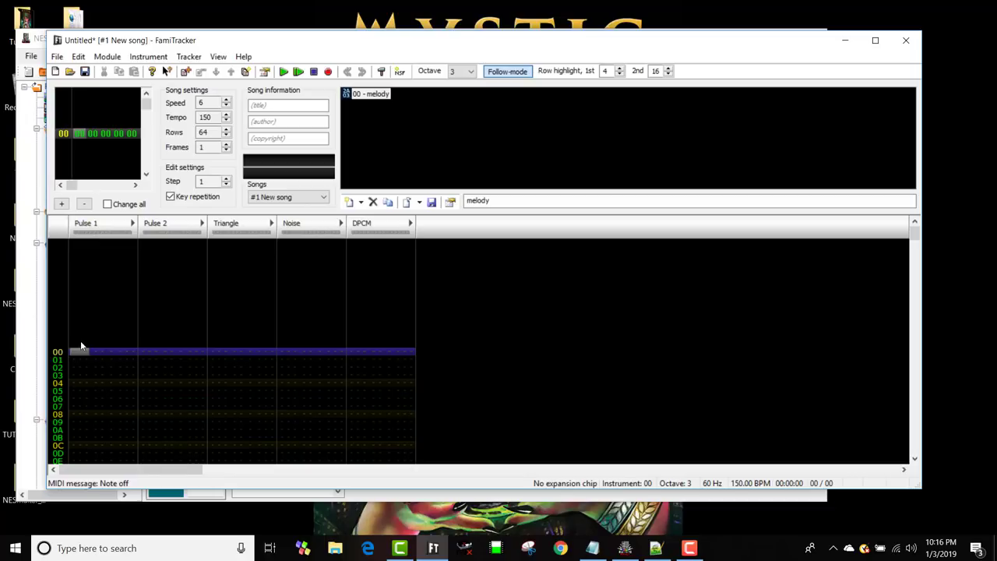
drag(292, 51, 292, 24)
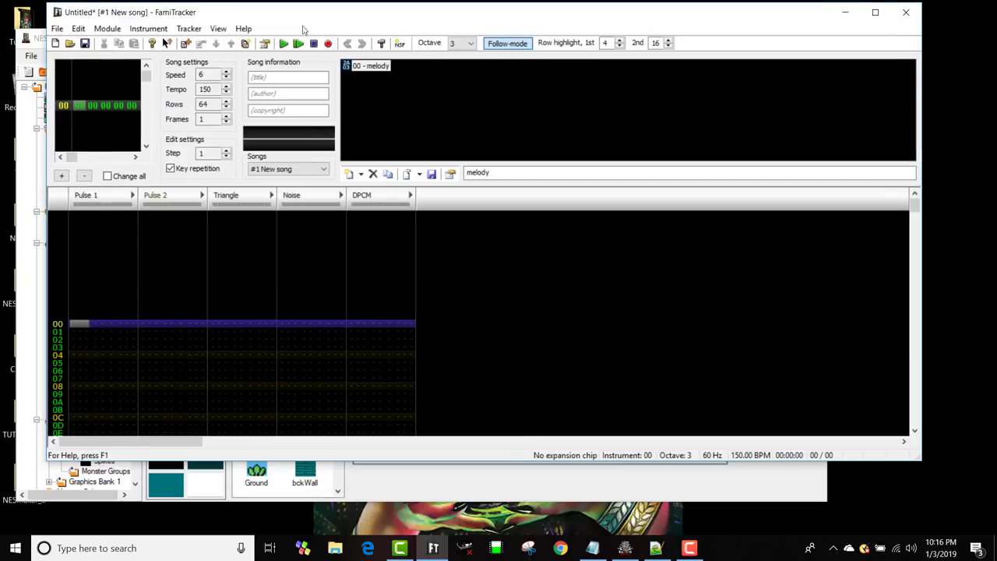
- Switch on edit mode and enter the notes C-3 at row 00 and G-2 at row 04 of Pulse 1
key(space)
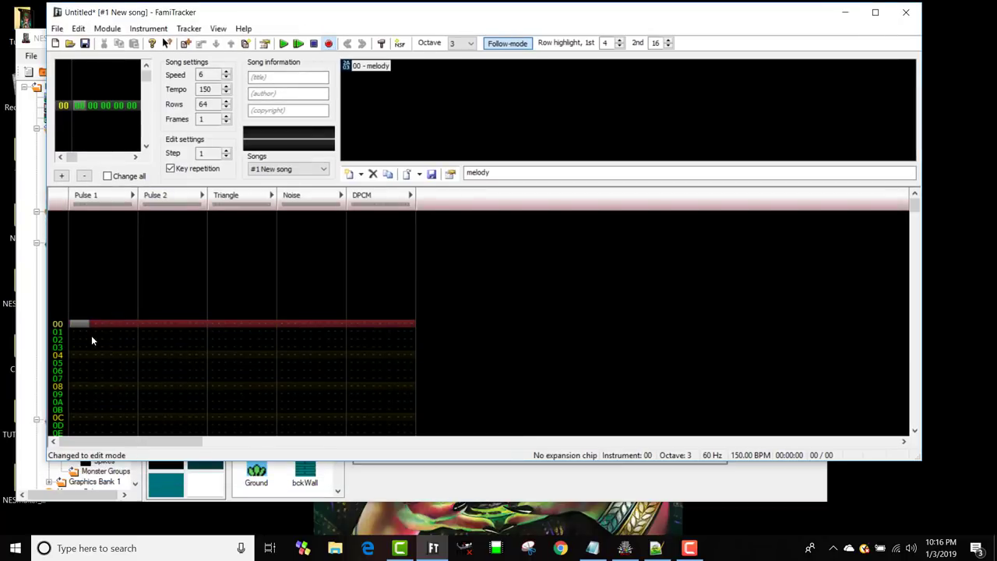
key(z)
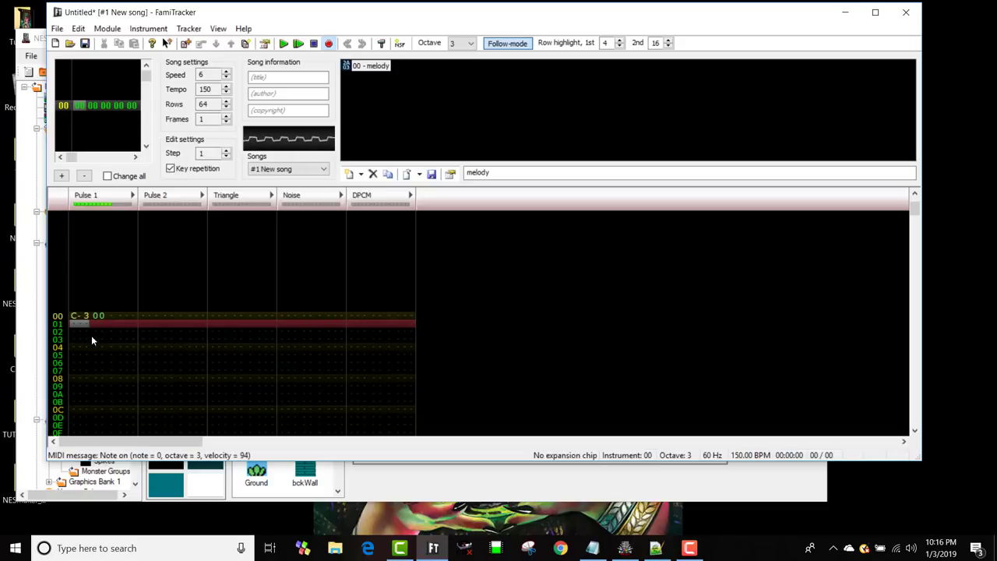
key(Down)
key(Down)
key(Down)
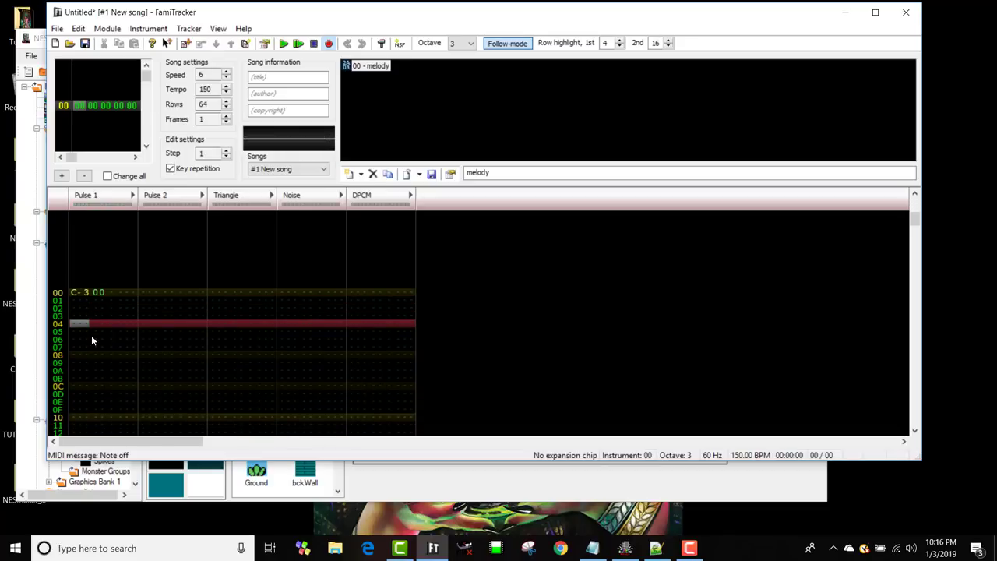
key(b)
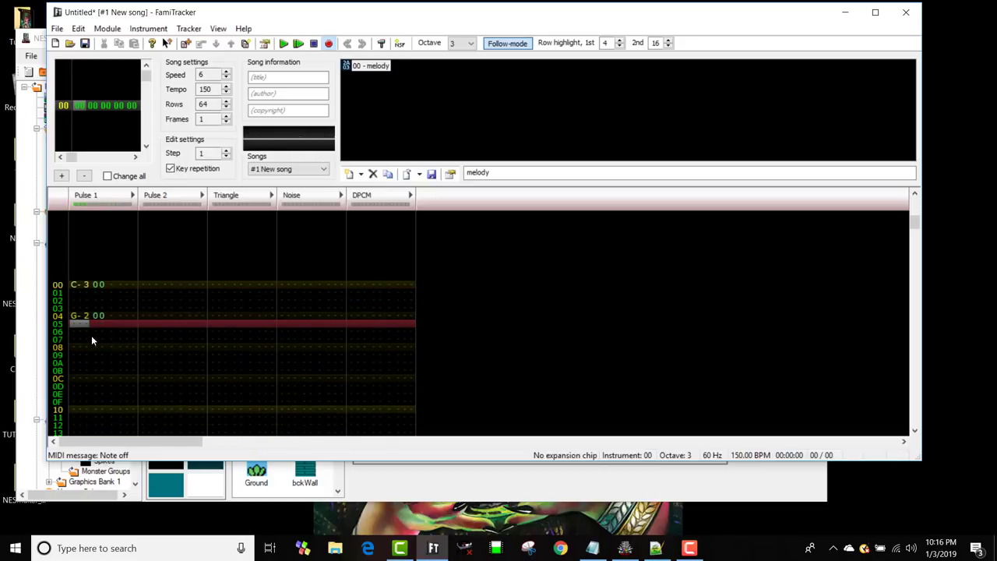
key(Down)
key(Down)
key(Down)
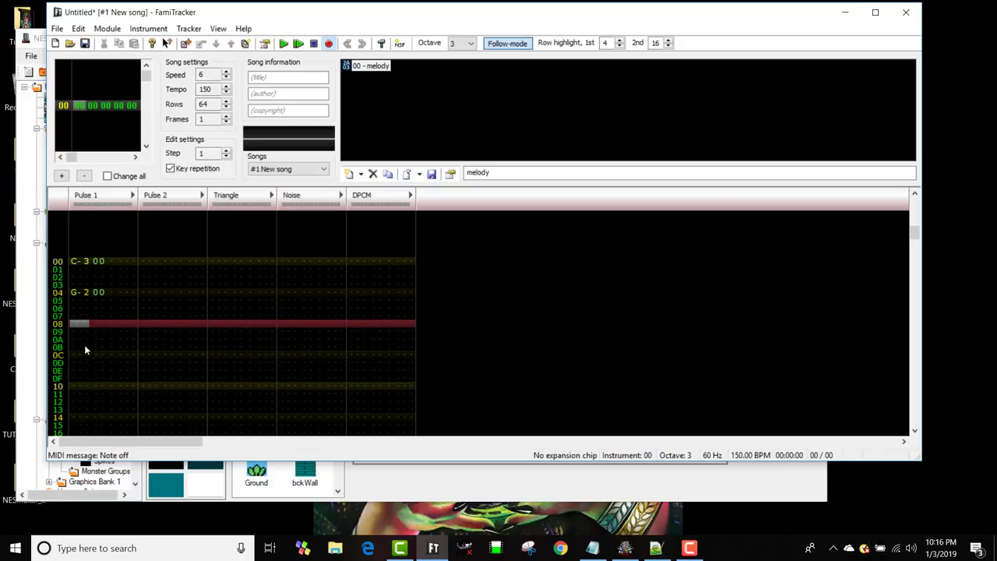
- Add A#2 at row 08 and F-2 at row 0C of Pulse 1, and briefly play the pattern back
key(j)
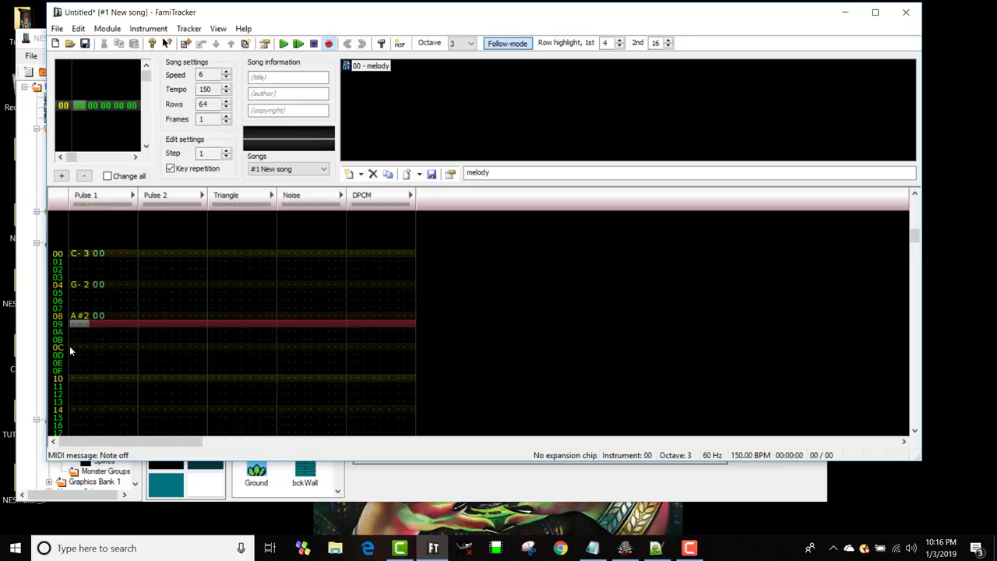
key(Down)
key(Down)
key(Down)
key(v)
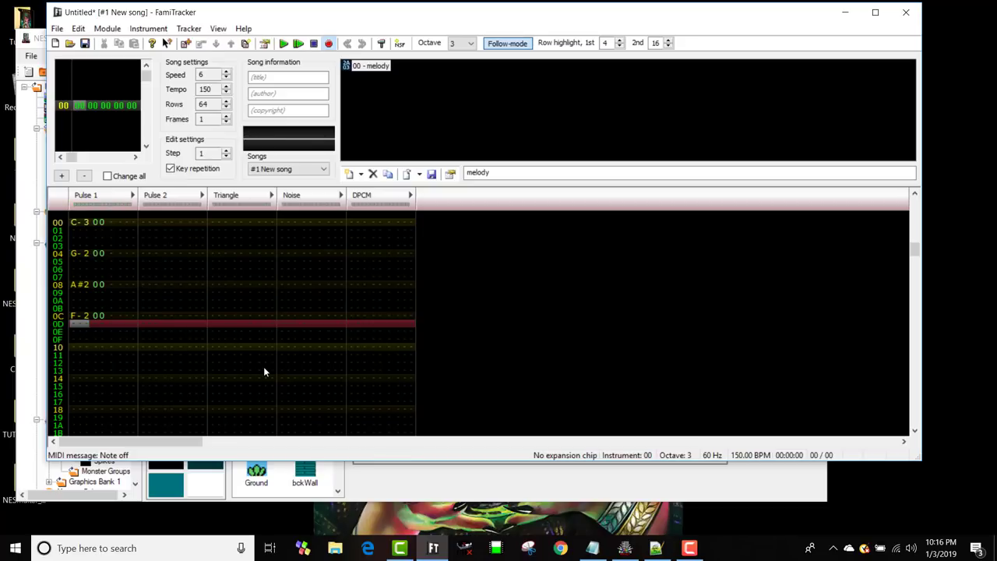
key(Return)
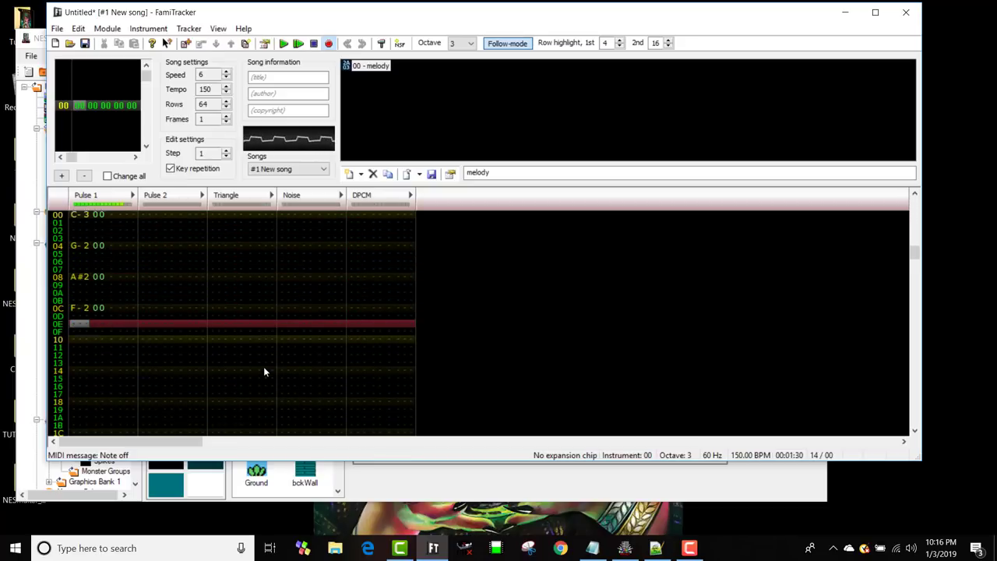
key(Return)
- Enter C-2 at row 10 and D-2 at row 12 of Pulse 1
click(76, 320)
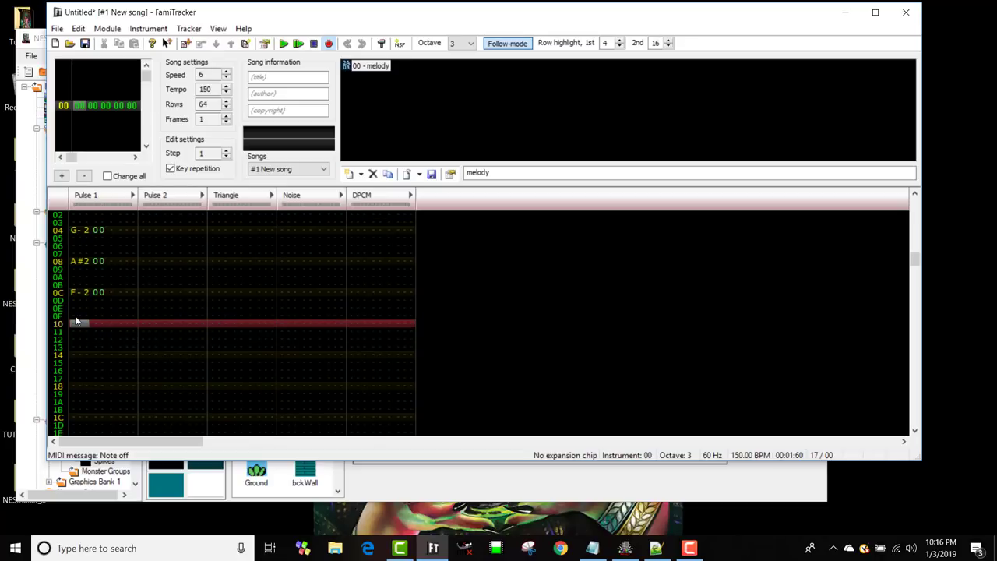
key(v)
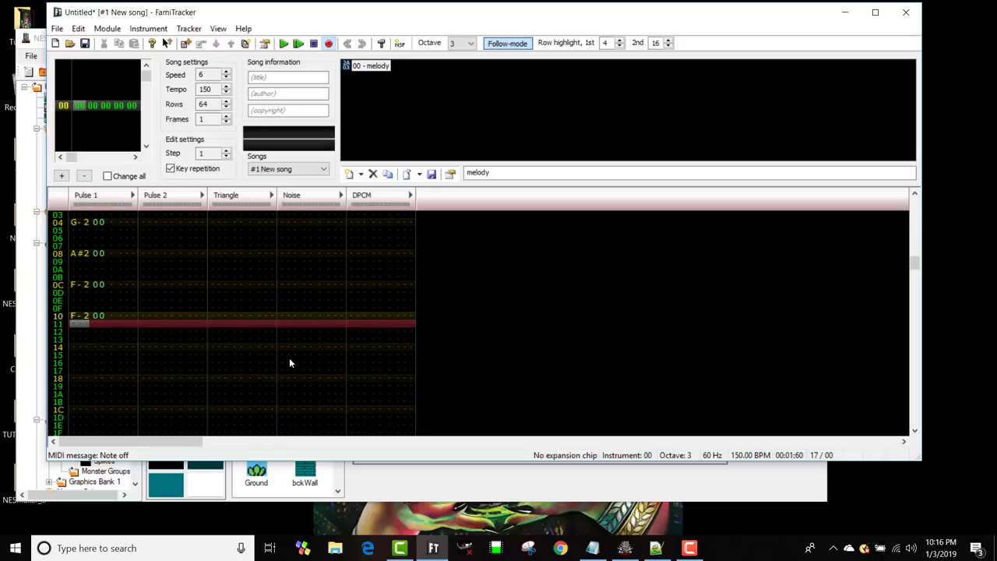
key(Up)
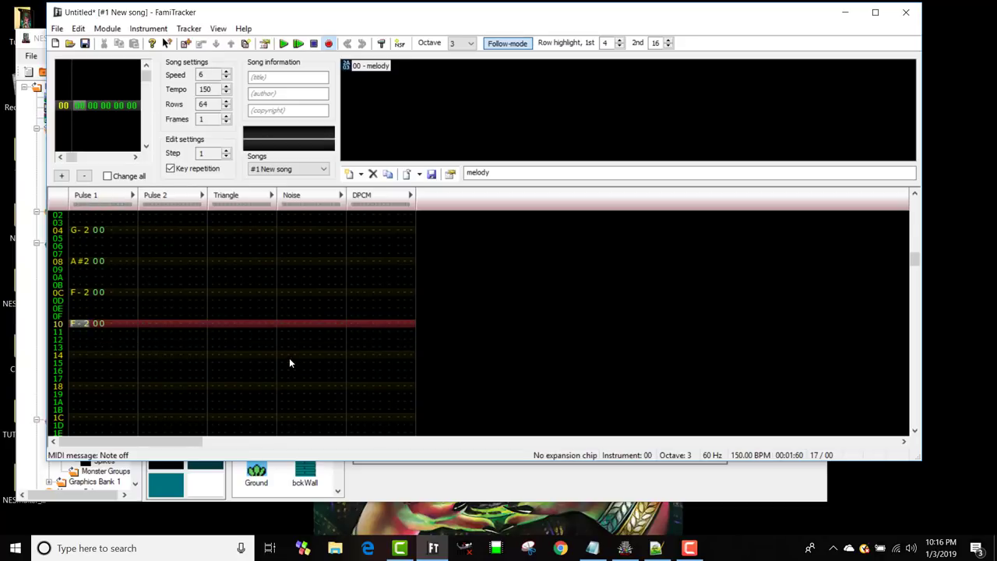
key(z)
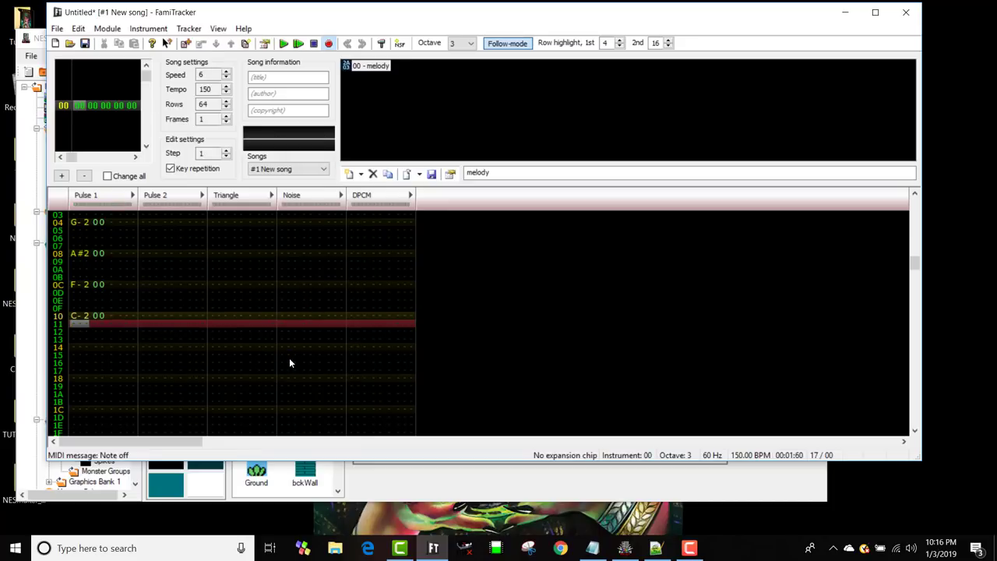
key(Up)
key(Down)
key(Down)
key(x)
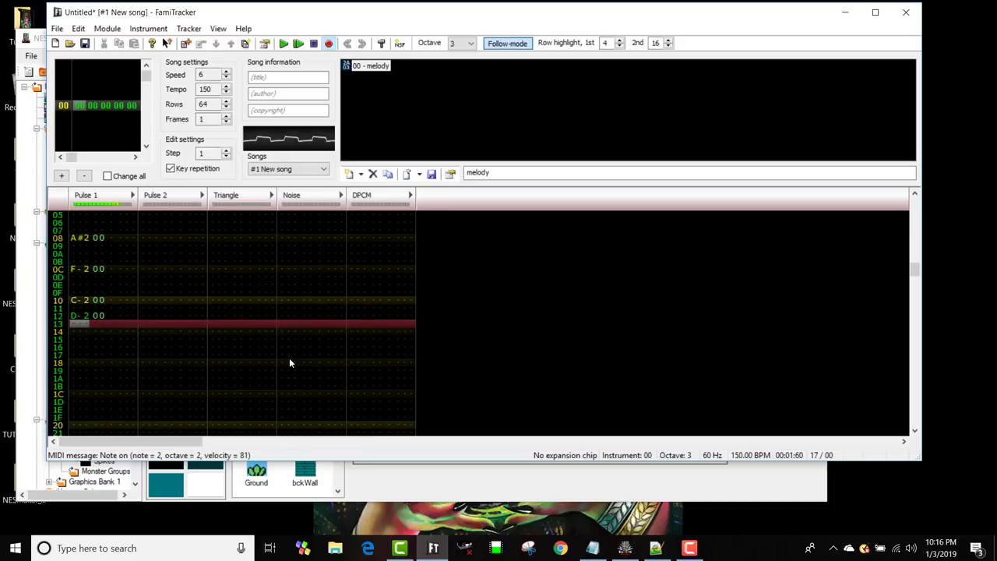
- Continue the Pulse 1 run with D#2 at row 14, F-2 at row 16, G-2 at row 18 and A-2 at row 1A
key(d)
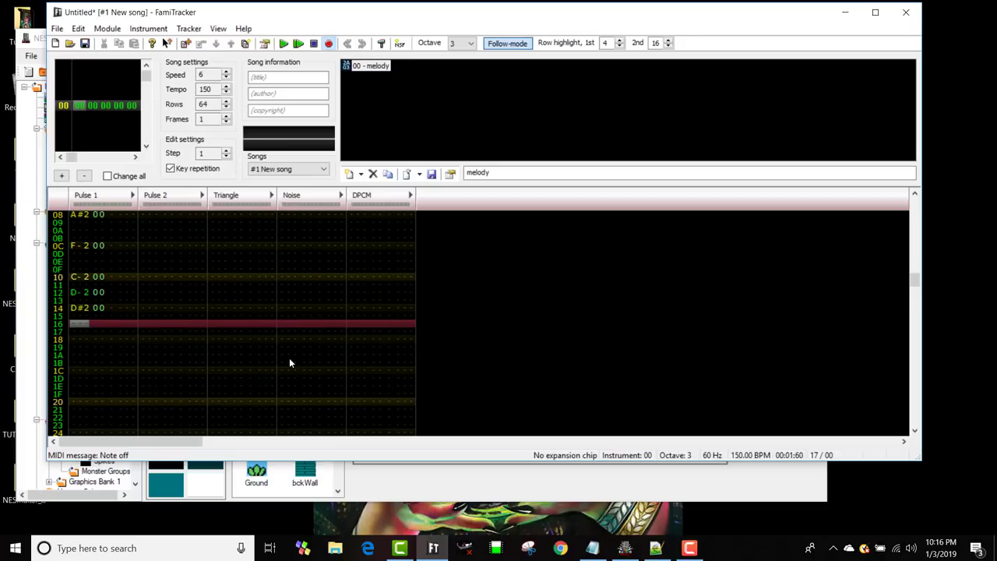
key(v)
key(Down)
key(b)
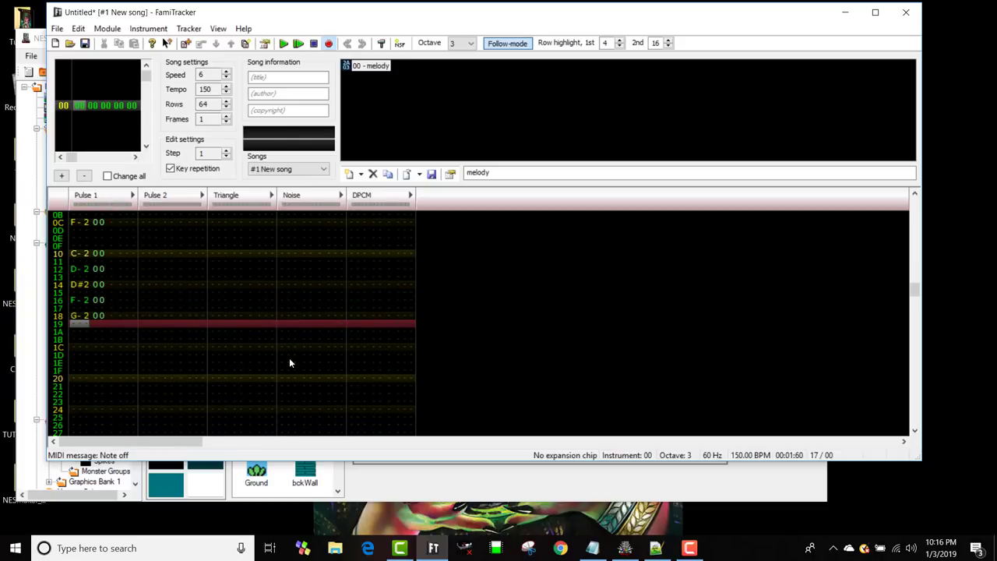
key(Down)
key(h)
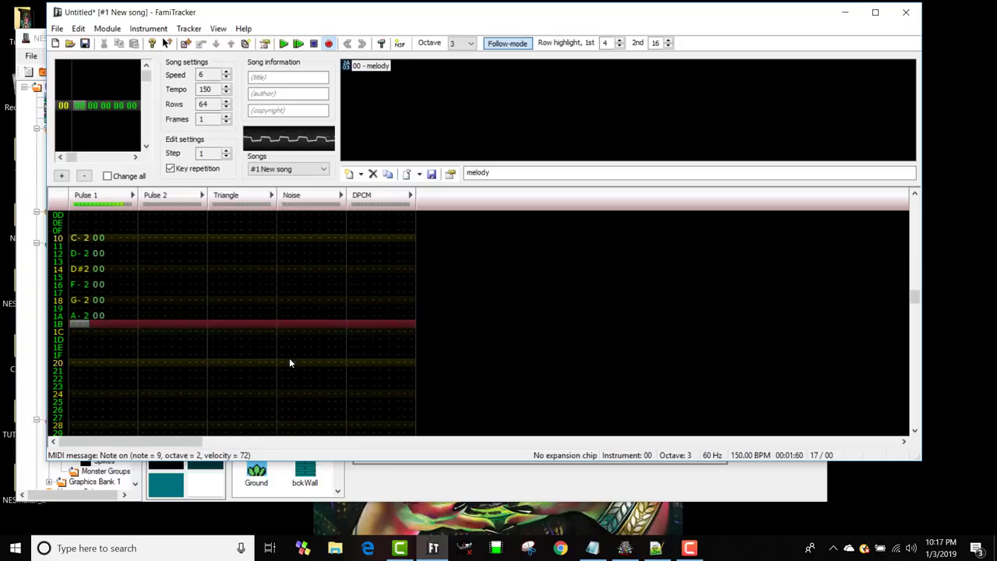
- Replace the Pulse 1 note at row 1A with G#2, and add B-2 at row 1C and C-3 at row 20
key(Up)
key(Down)
key(Down)
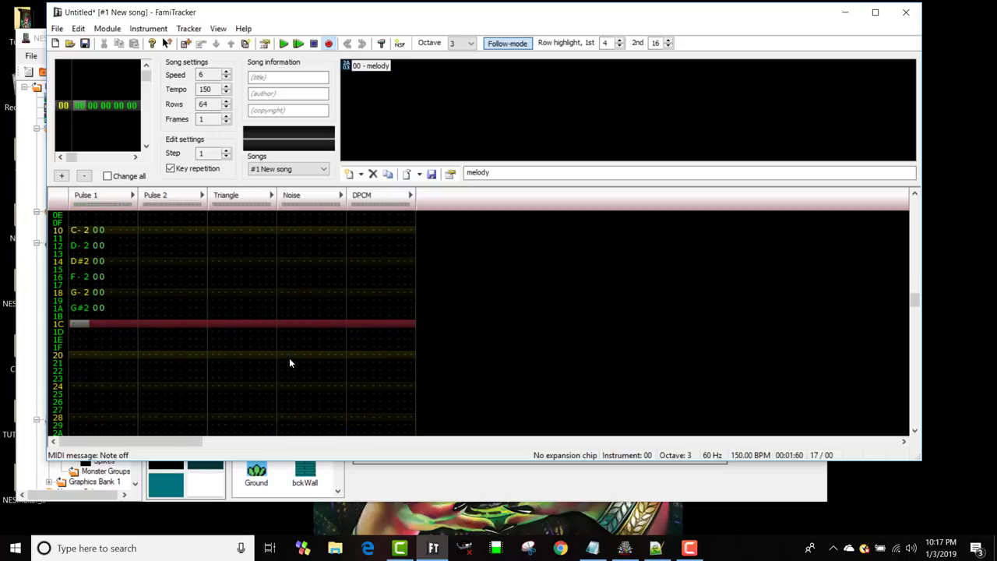
key(m)
key(Down)
key(Down)
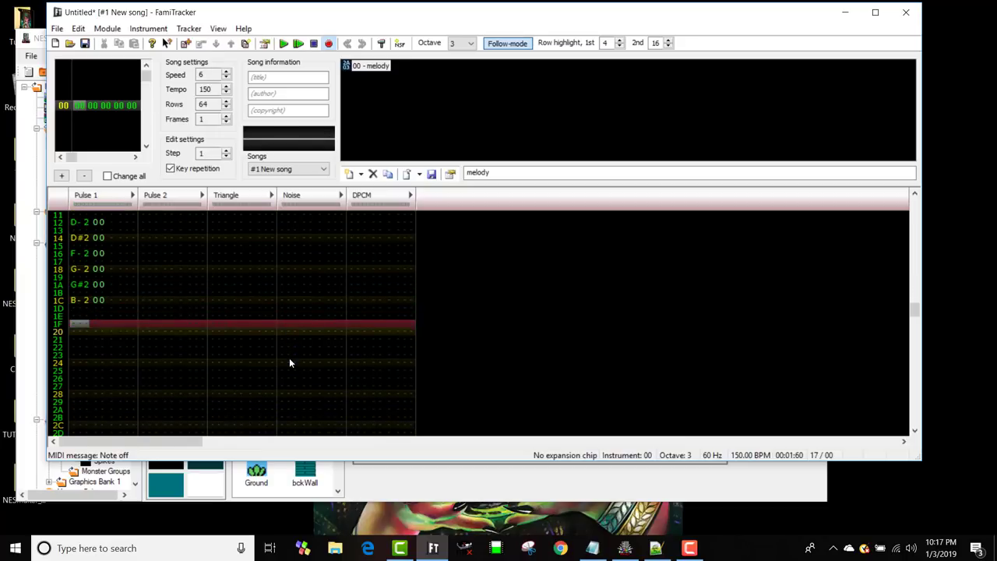
- Play the pattern back, stop it, and return to the opening rows of Pulse 1
key(Return)
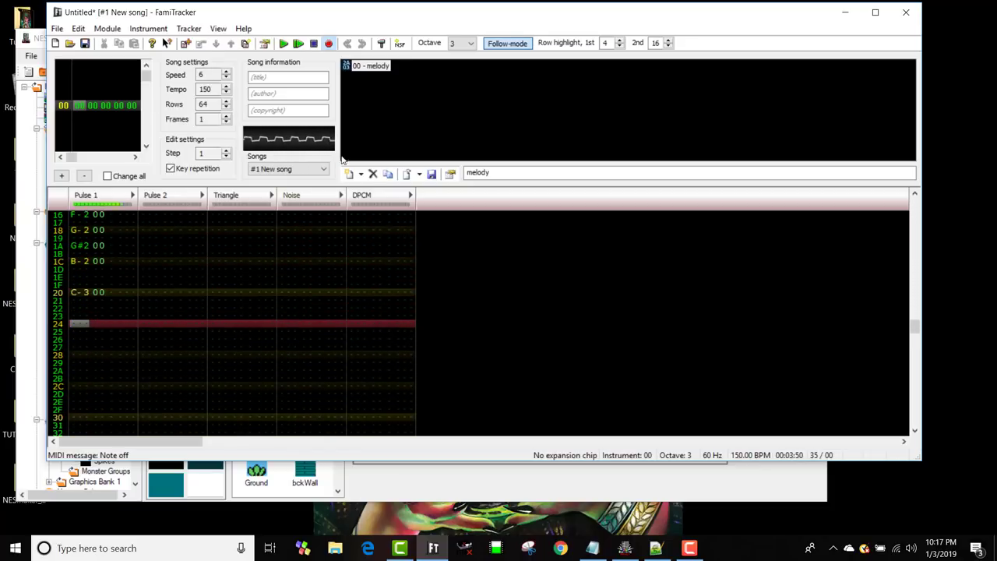
key(Return)
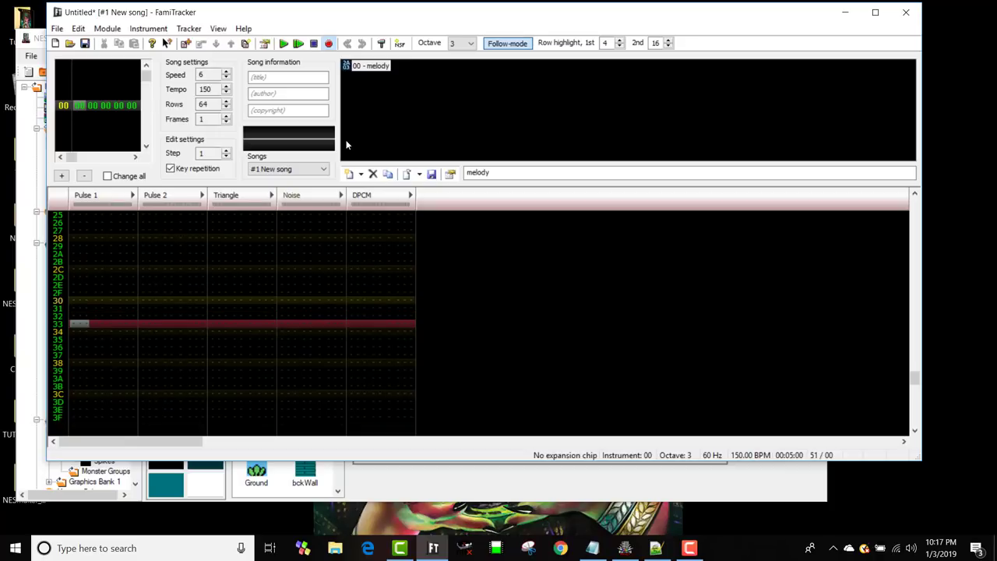
key(Up)
key(Up)
key(Up)
key(Up)
key(Up)
key(Up)
key(Up)
key(Up)
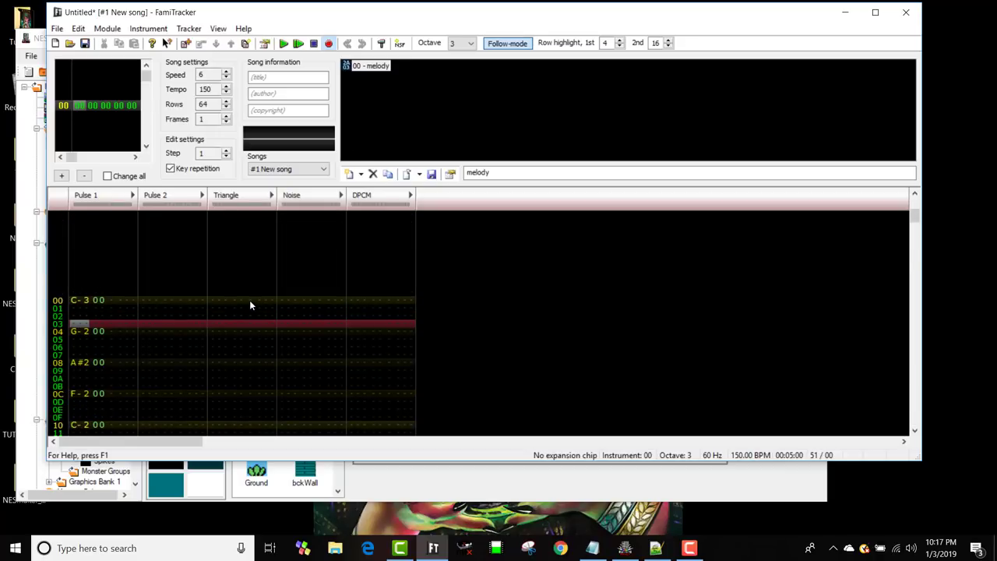
- Enter G-2 at row 25 and A-2 at row 28 of Pulse 1
key(Down)
key(Down)
key(Down)
key(Down)
key(Down)
key(Down)
key(Down)
key(Down)
key(Down)
key(Down)
key(Down)
key(Down)
key(Down)
key(Down)
key(Down)
key(Down)
key(Down)
key(Down)
key(Down)
key(Down)
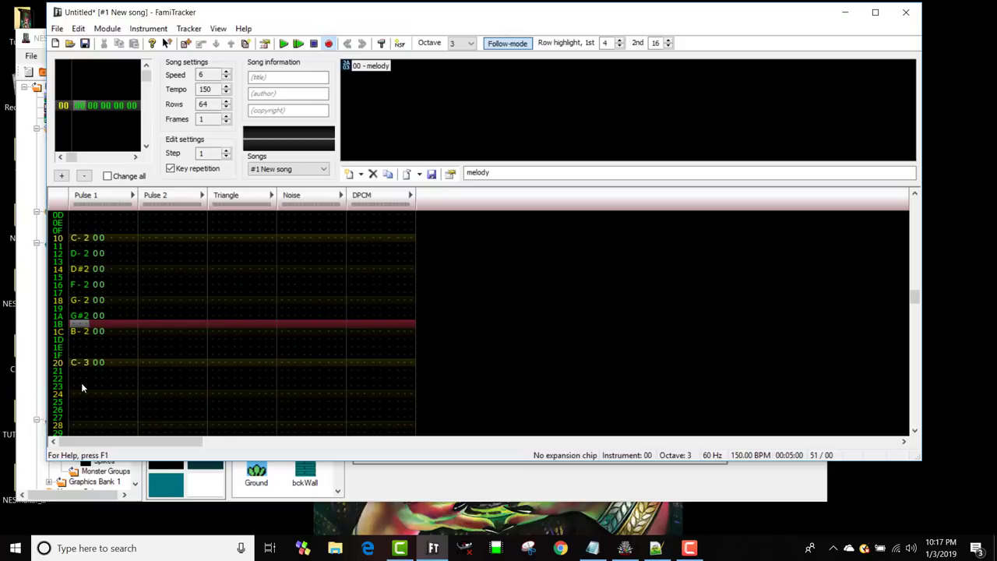
key(Down)
key(Down)
key(Down)
key(Down)
key(Down)
key(Down)
key(Down)
key(Down)
key(Down)
key(Down)
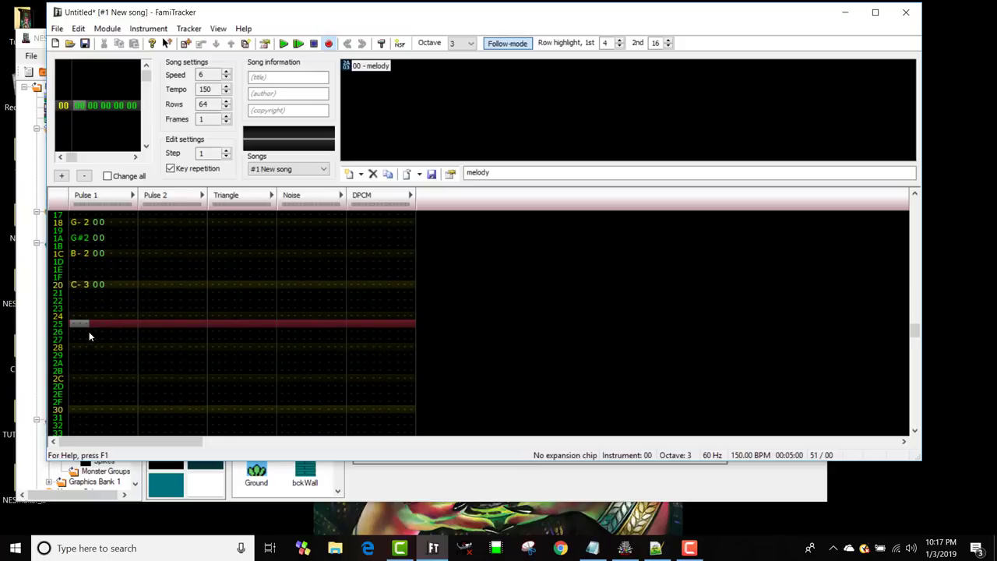
key(b)
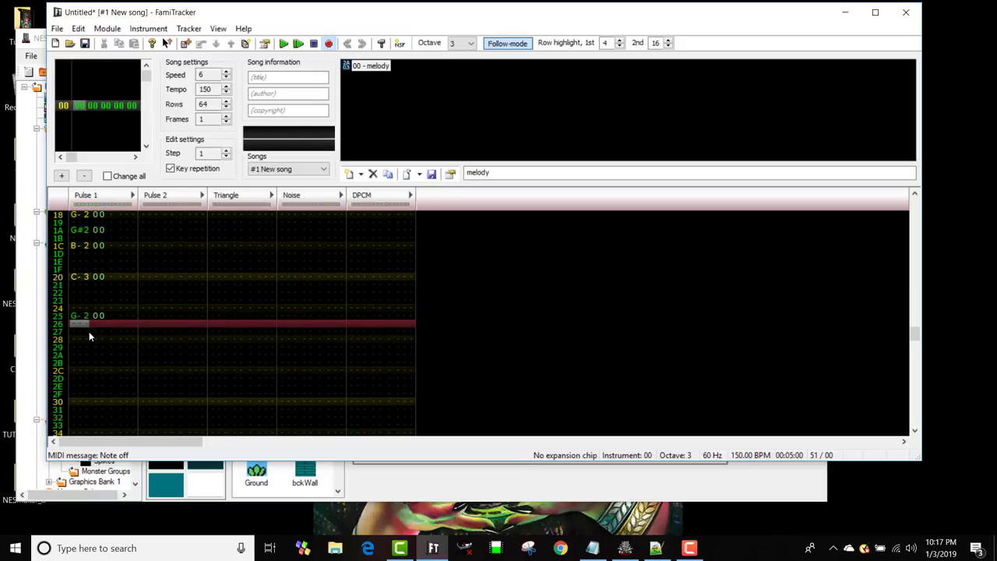
key(Down)
key(Down)
key(Down)
key(Up)
key(n)
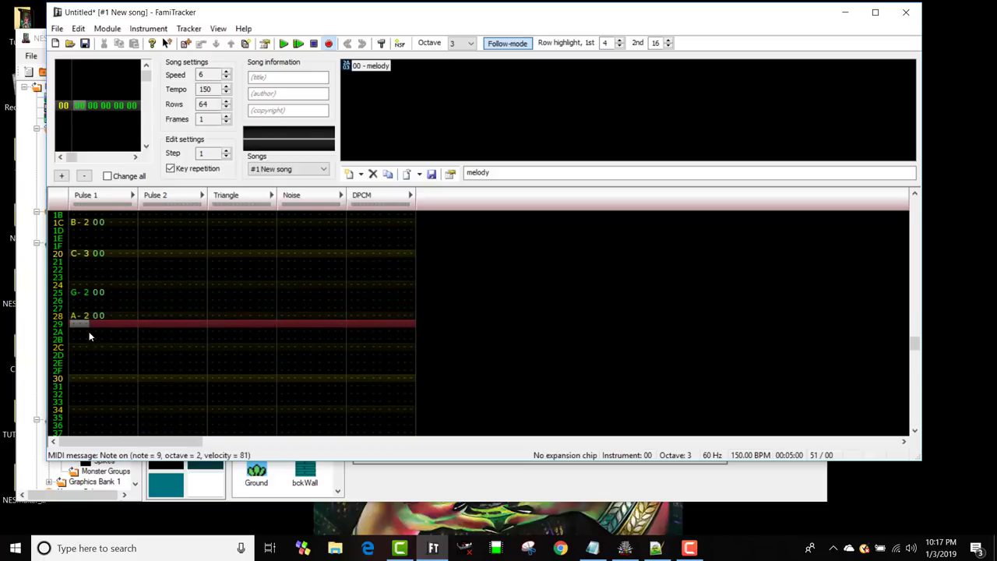
- Delete the two misplaced notes at rows 25 and 28 of Pulse 1
key(Up)
key(Up)
key(Up)
key(Up)
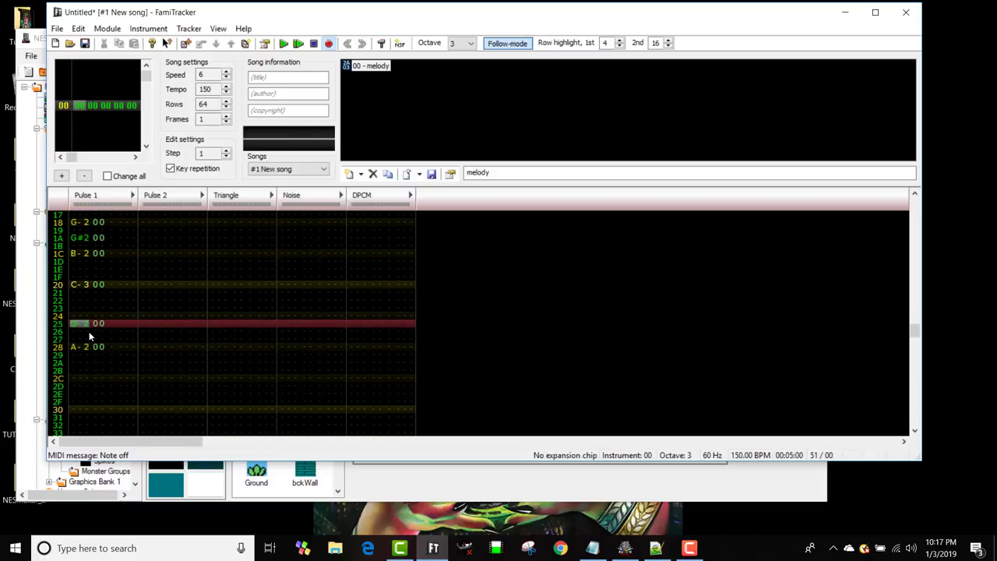
drag(72, 325, 99, 352)
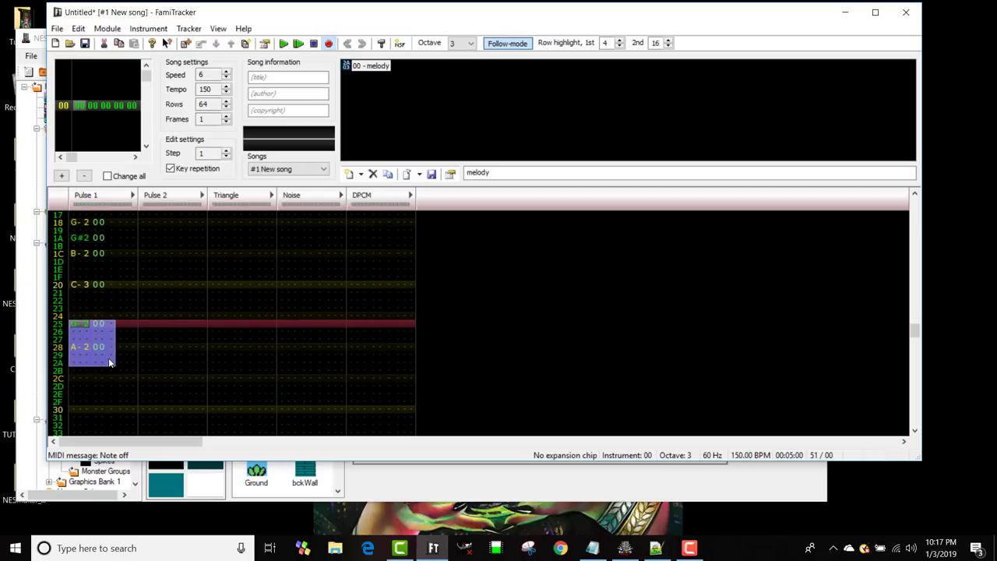
key(Delete)
- Enter G-2 at row 24 and A#2 at row 28 of Pulse 1
click(79, 318)
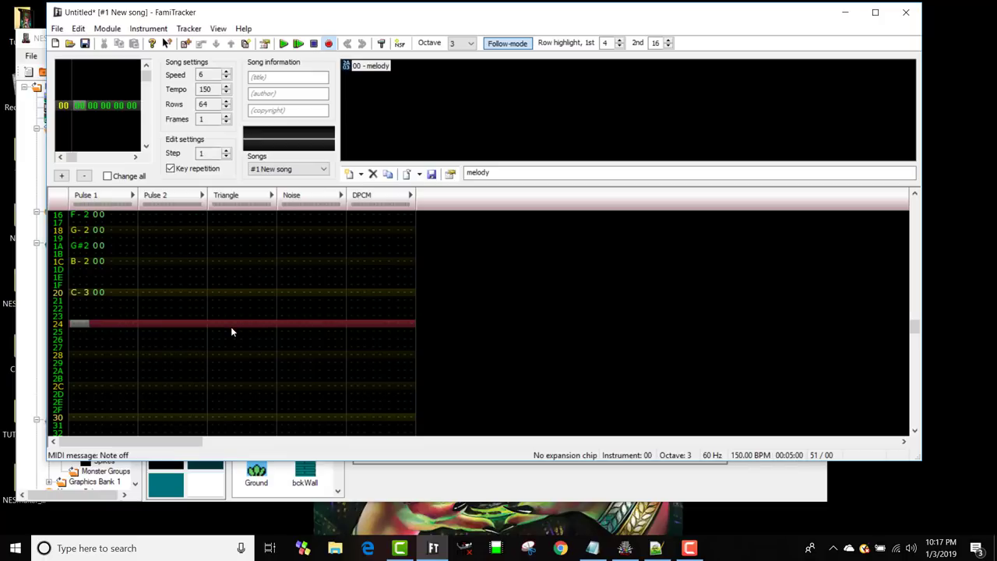
key(b)
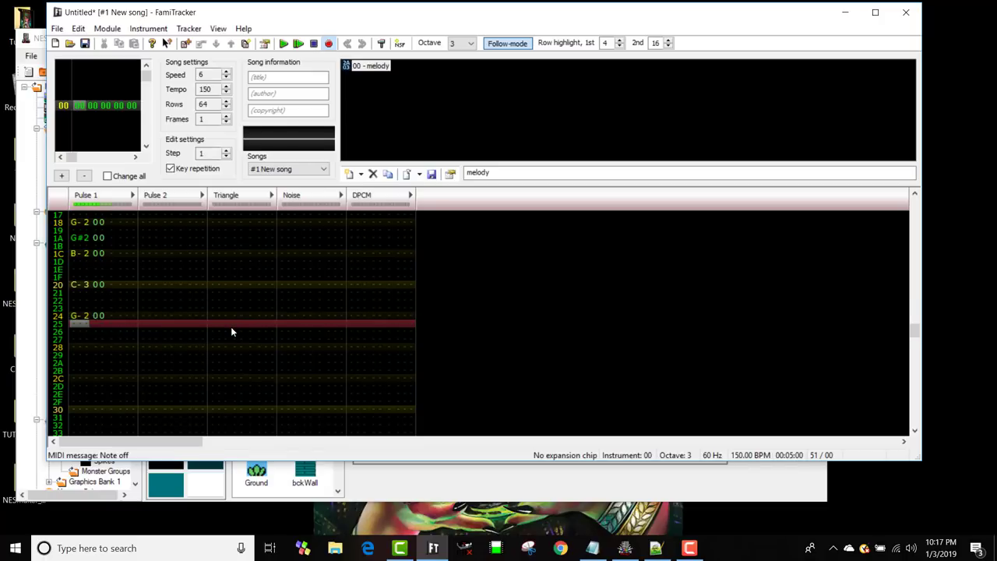
key(Down)
key(Down)
key(Down)
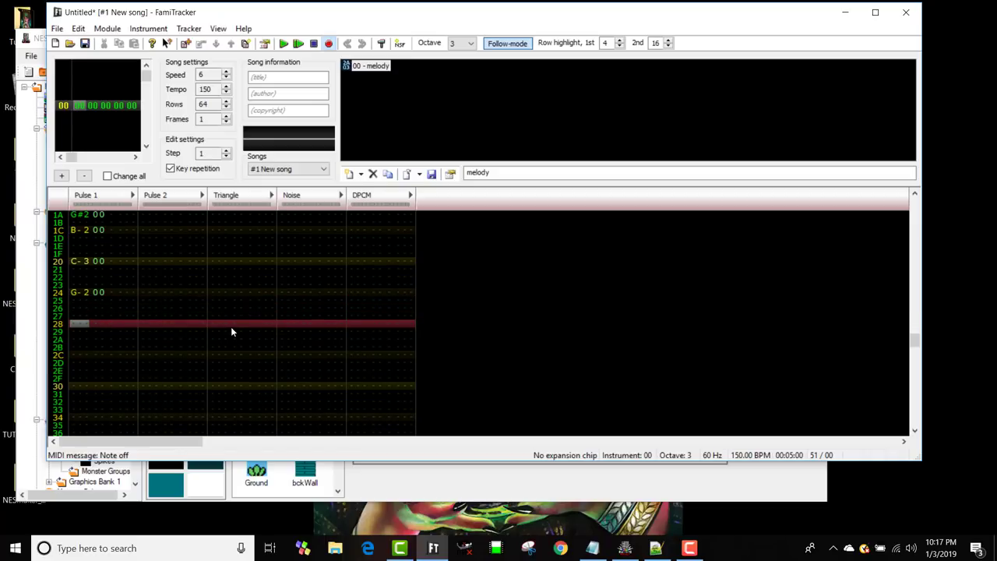
key(j)
key(Down)
key(Down)
key(Down)
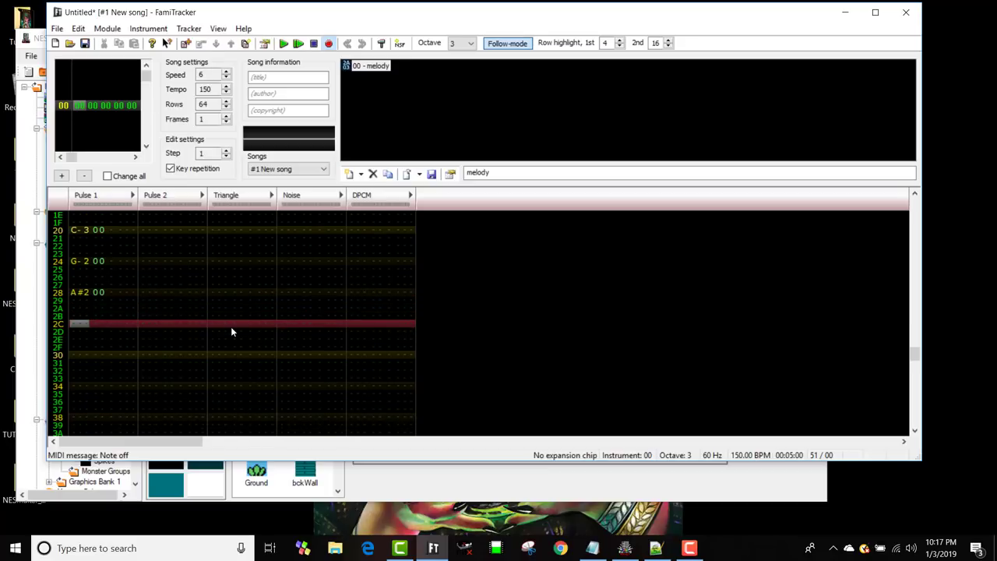
- Add F-2 at row 2C and C-4 at row 30 of Pulse 1
key(v)
key(Down)
key(Down)
key(Down)
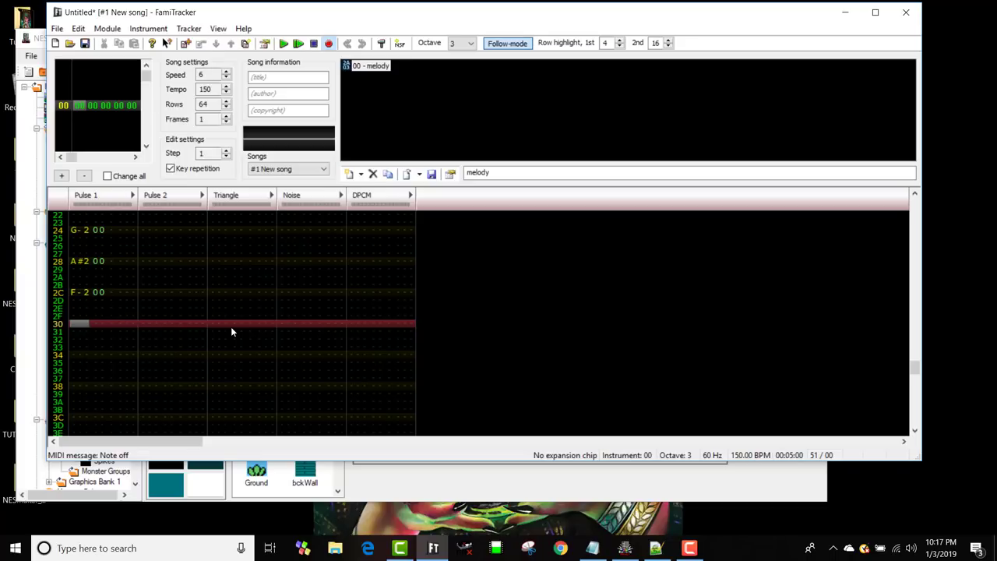
key(q)
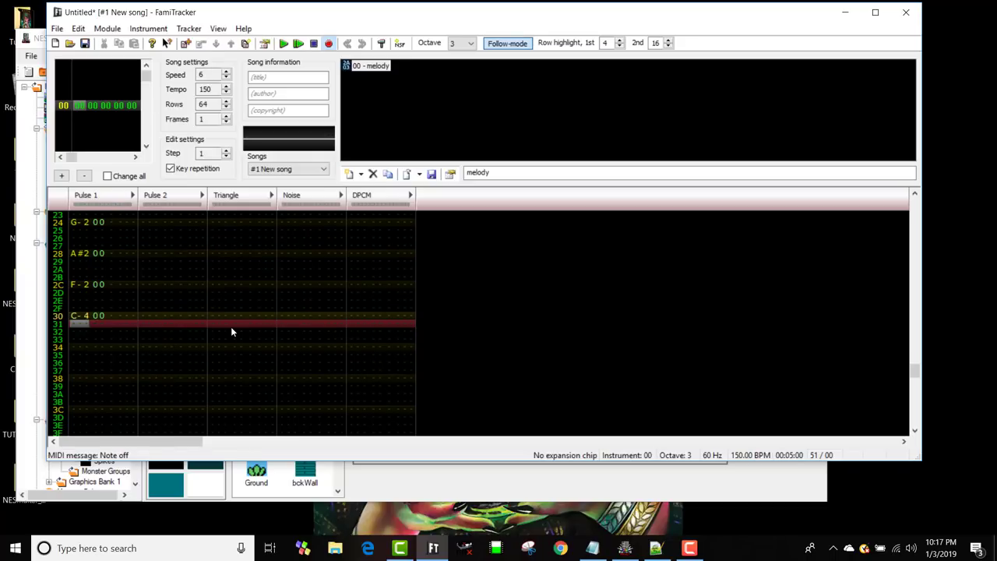
- Alternate A#3 and G-3 in Pulse 1, with A#3 at rows 32 and 36 and G-3 at rows 34 and 38
key(Down)
key(j)
key(Down)
key(b)
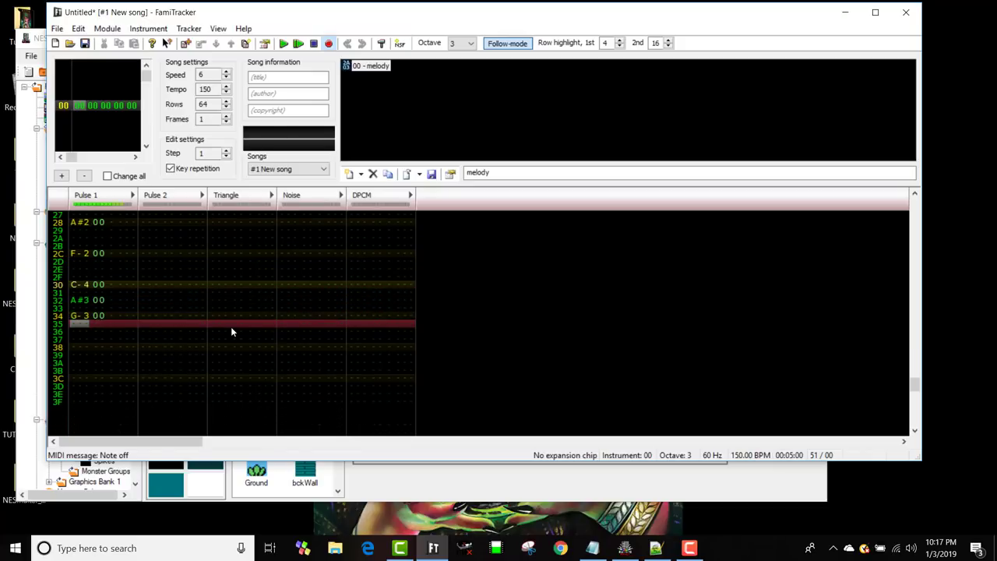
key(Down)
key(j)
key(Down)
key(b)
key(Down)
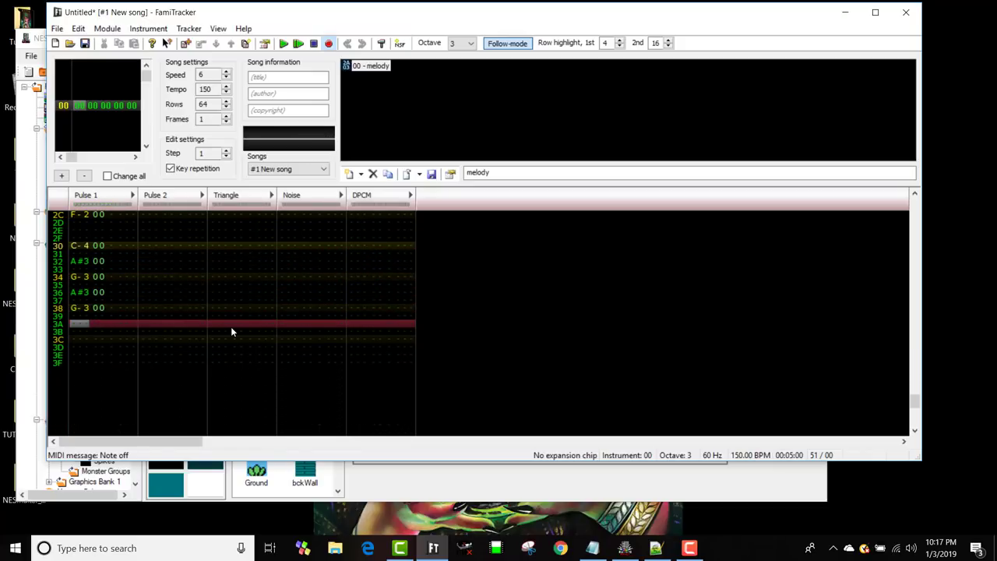
- Finish the Pulse 1 melody with F-3 at row 3A, F#3 at row 3C and F-3 at row 3E, and play it back
key(v)
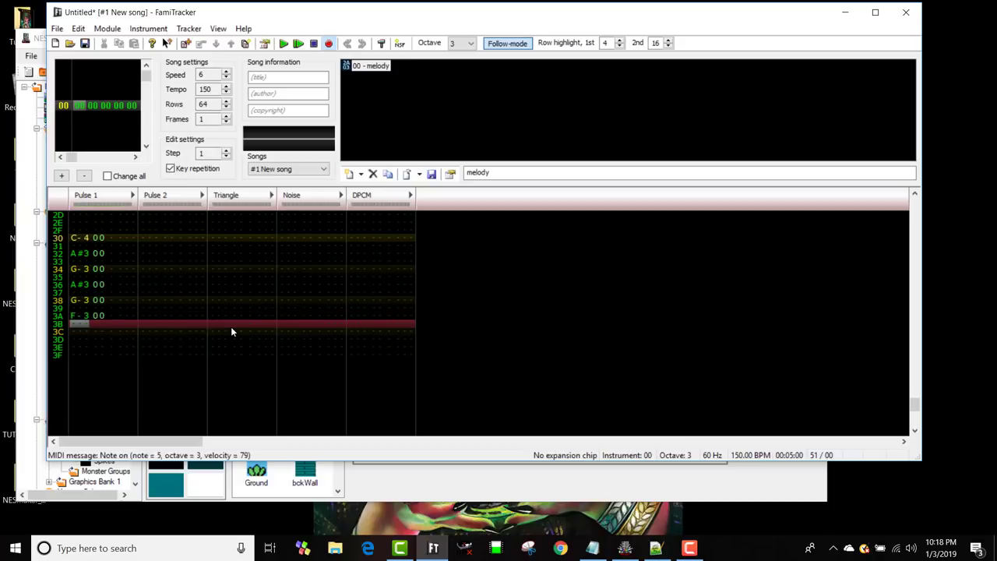
key(Down)
key(g)
key(Down)
key(b)
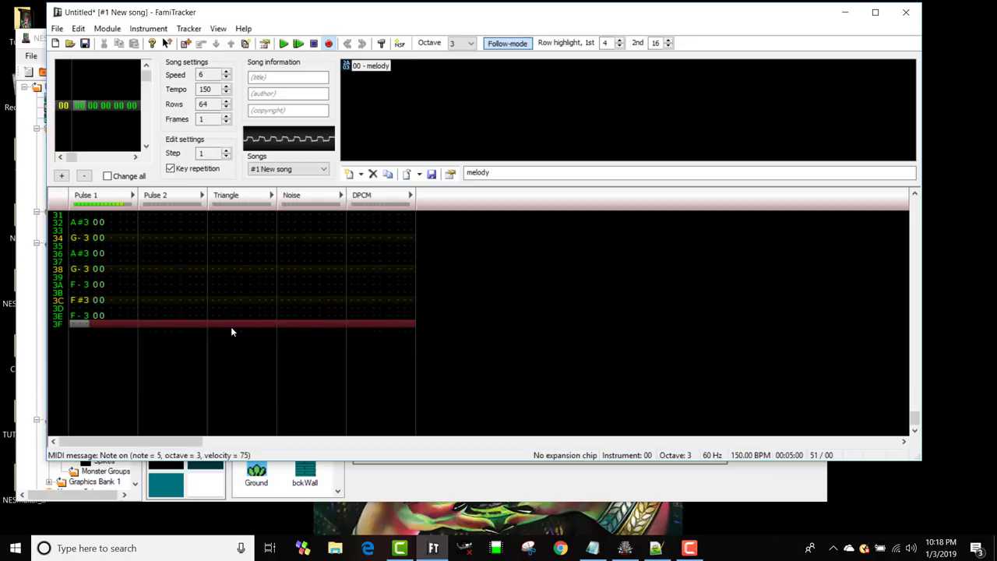
key(Return)
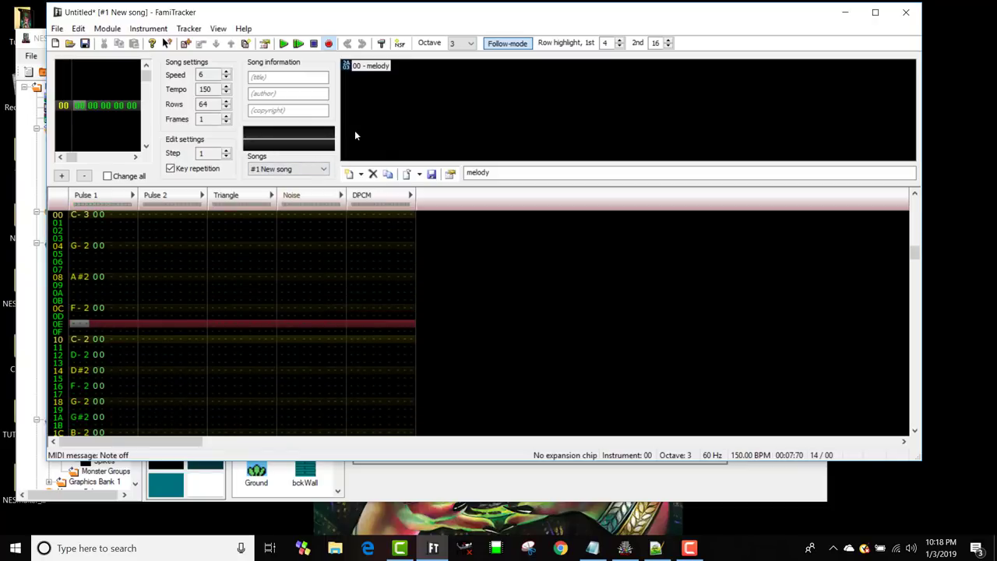
- Place the cursor at row 00 of Pulse 2 and create a second 2A03 instrument
scroll(351, 263, up, 2)
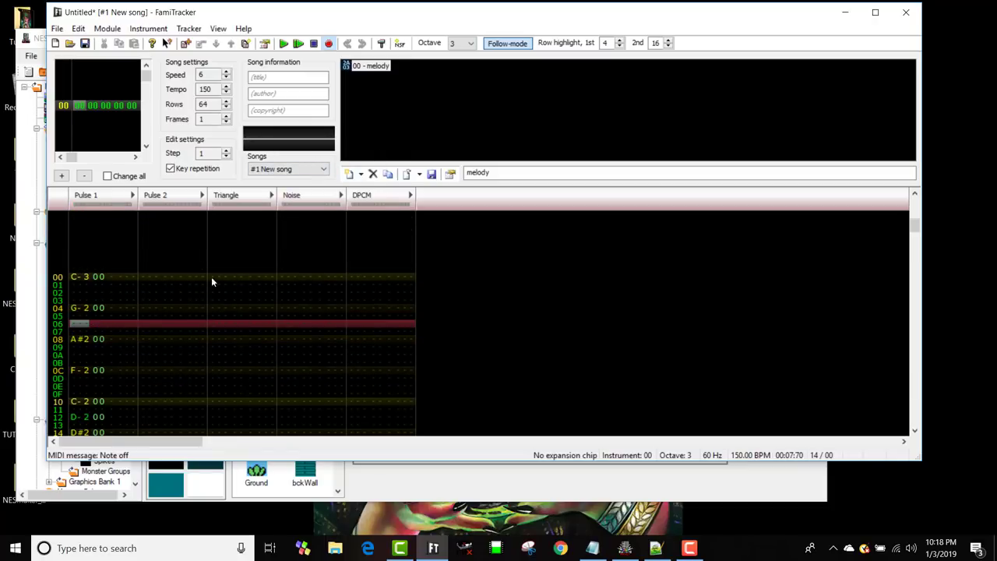
click(144, 276)
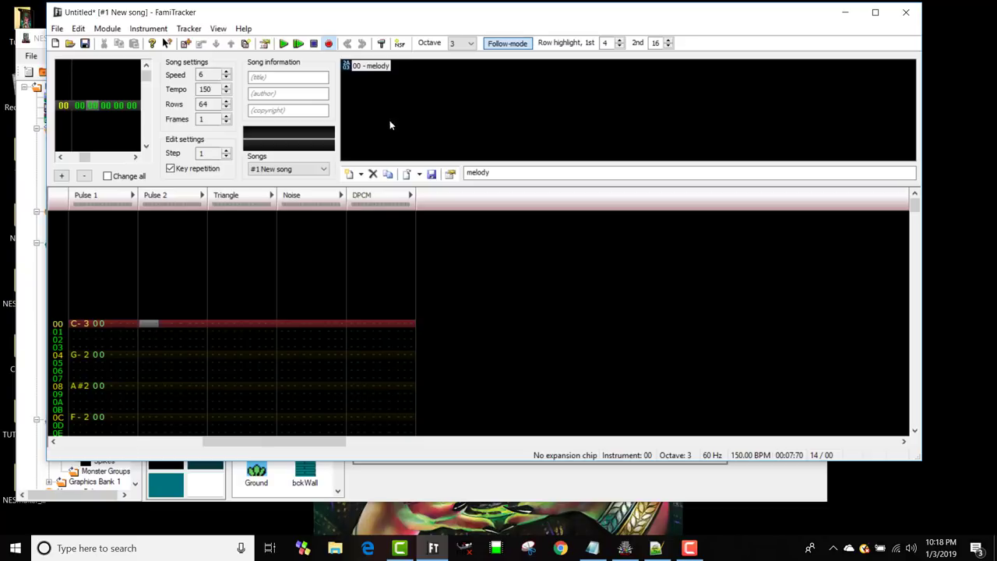
click(359, 176)
click(377, 193)
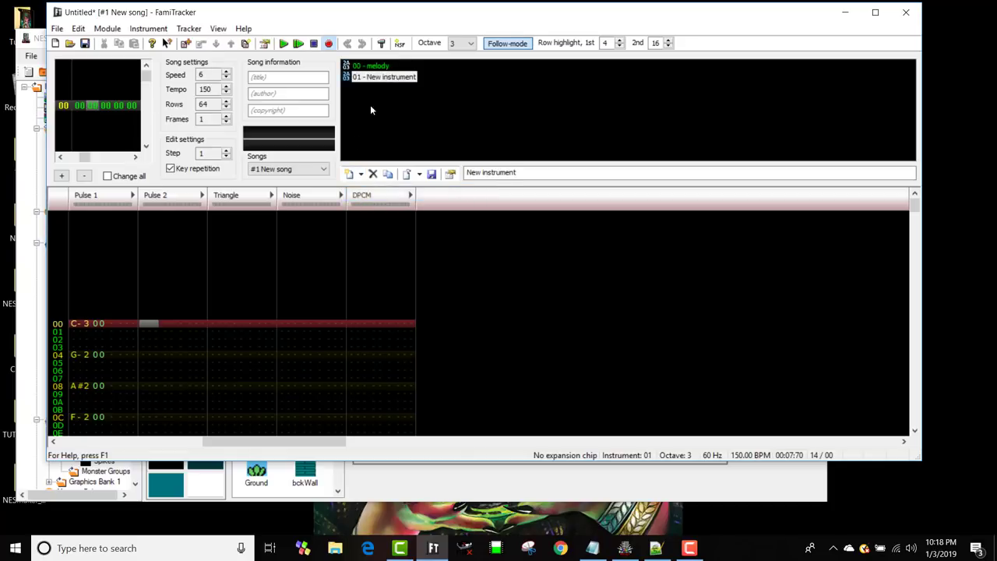
double_click(355, 78)
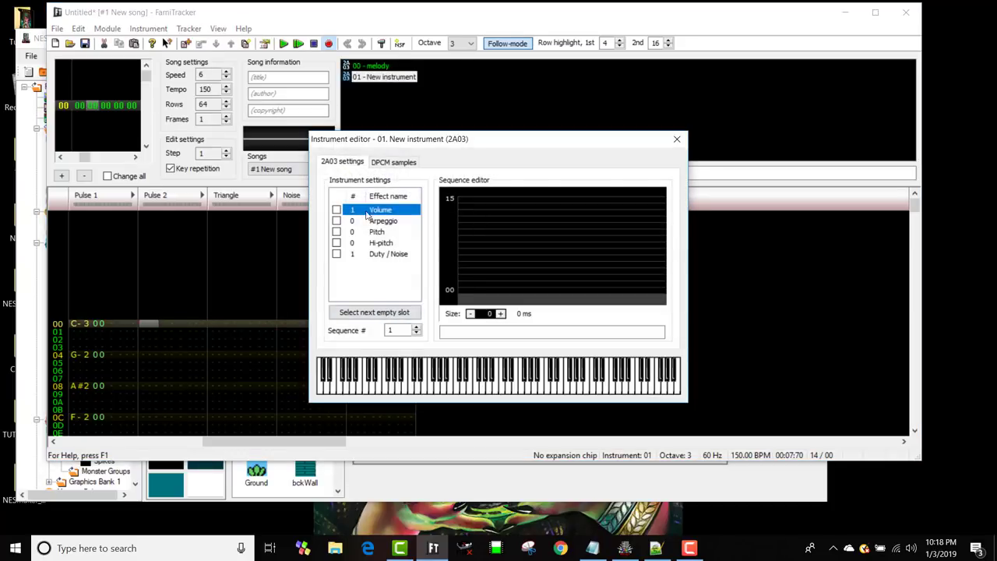
click(367, 311)
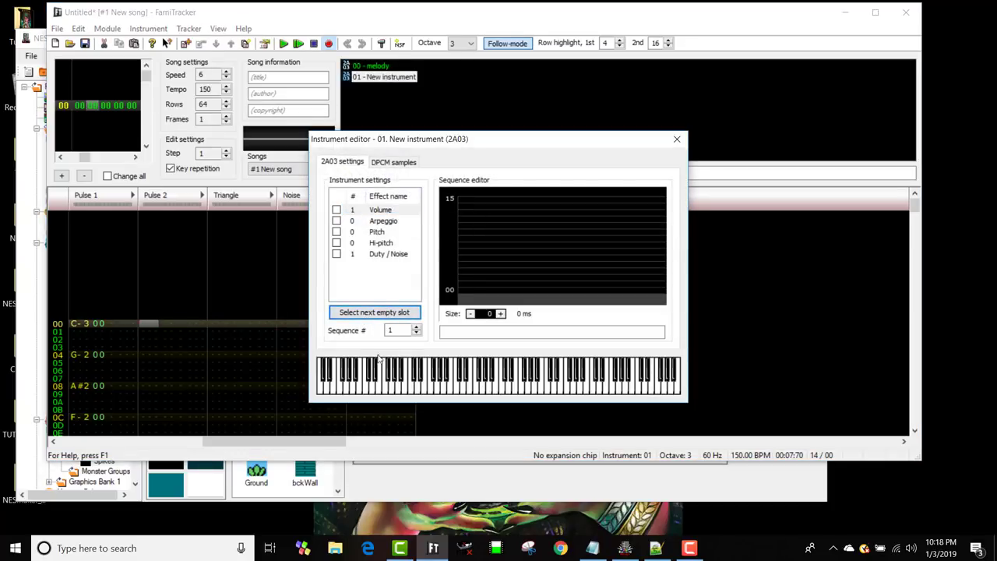
click(337, 212)
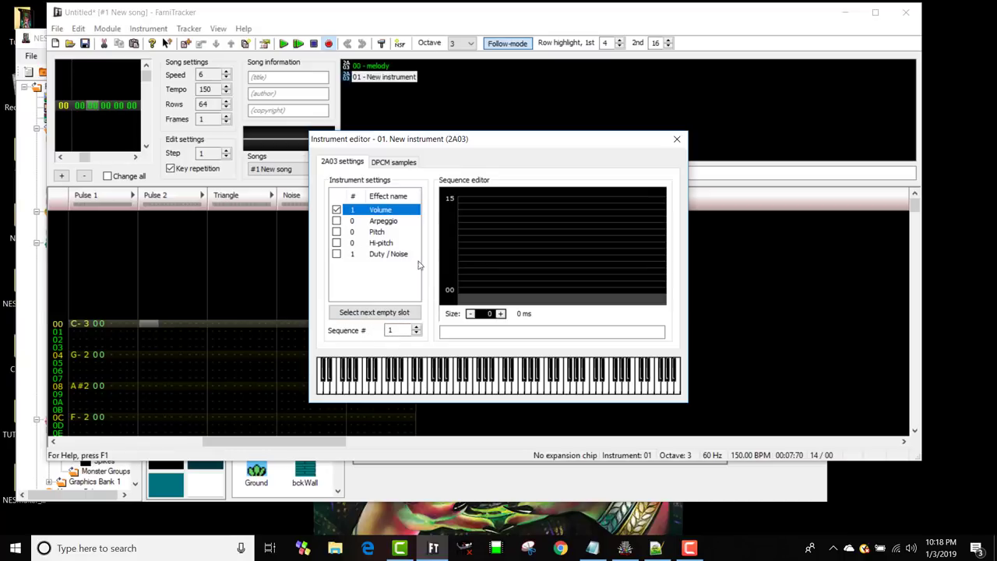
click(501, 313)
click(501, 313)
click(500, 313)
click(501, 313)
click(500, 313)
click(501, 313)
click(500, 313)
mouse_move(469, 218)
mouse_down()
mouse_move(489, 214)
mouse_move(577, 238)
mouse_move(621, 296)
mouse_up()
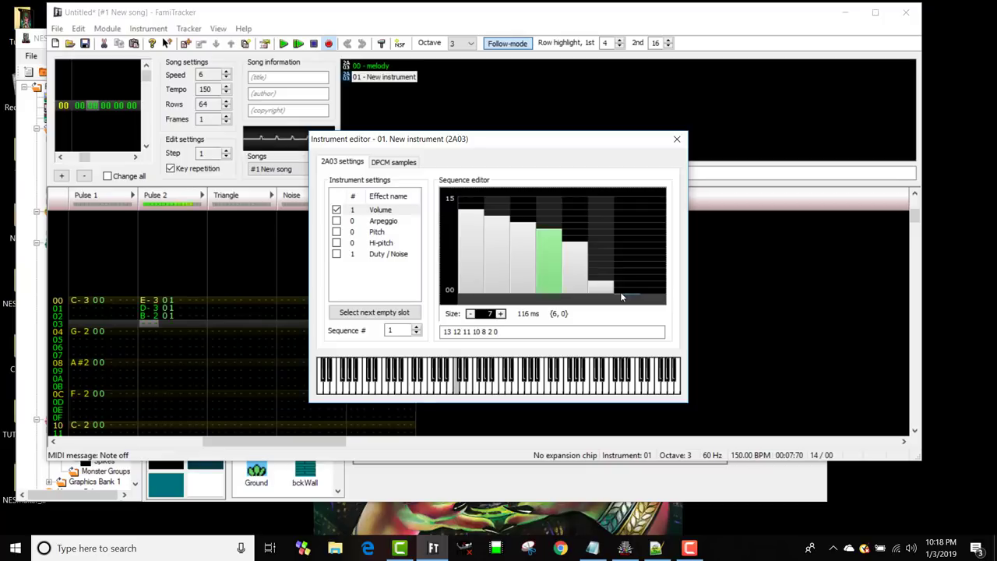
- Delete the stray notes in rows 00 to 02 of Pulse 2 and audition the new instrument outside edit mode
drag(183, 330, 144, 299)
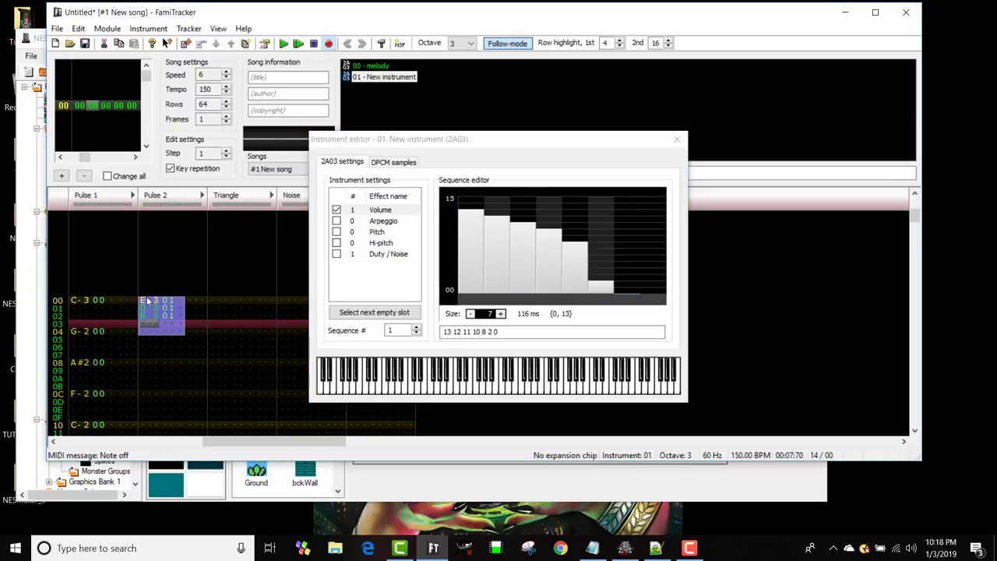
key(Delete)
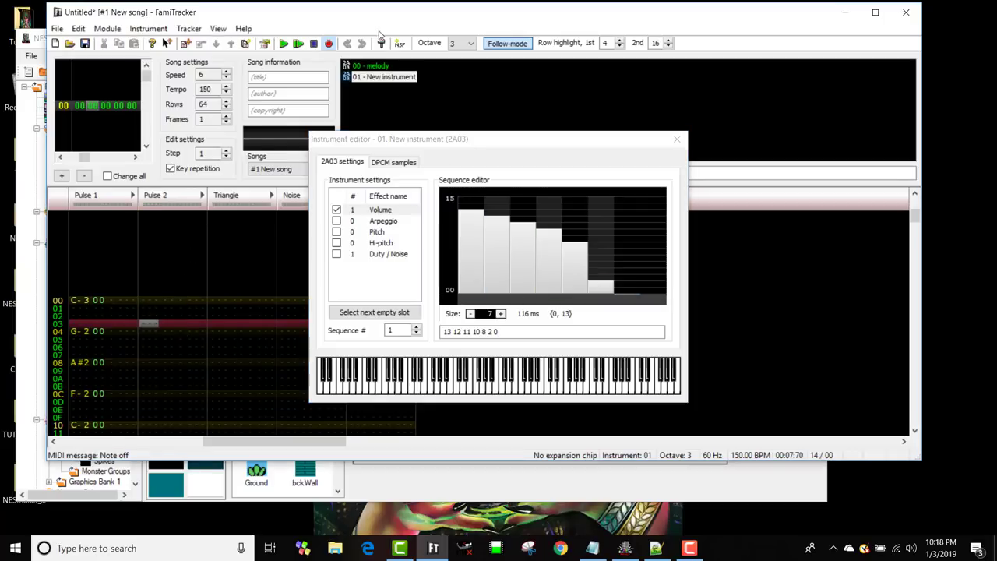
click(328, 43)
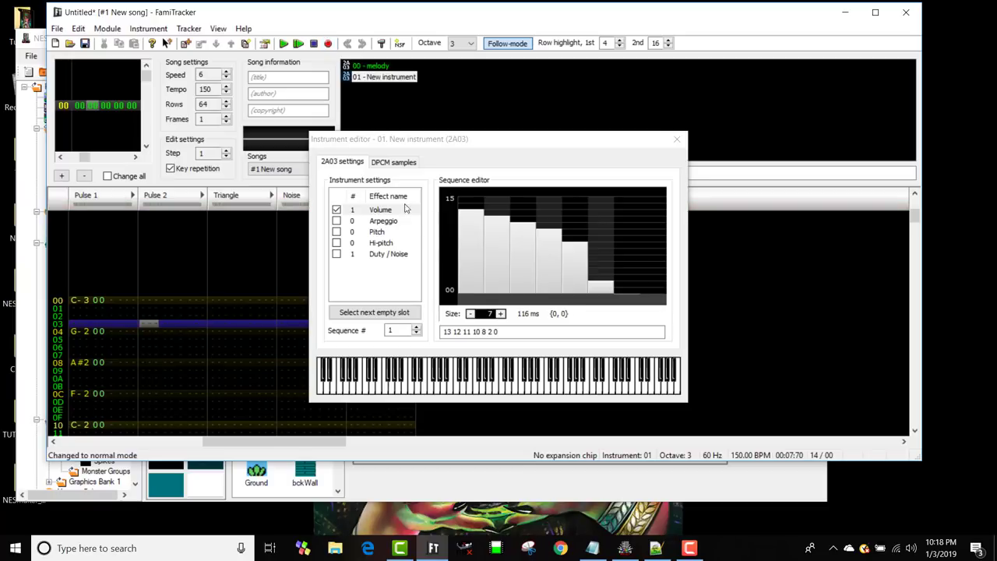
key(s)
click(676, 138)
- Play the song from row 00 to hear the Pulse 1 melody, and stop playback
click(147, 301)
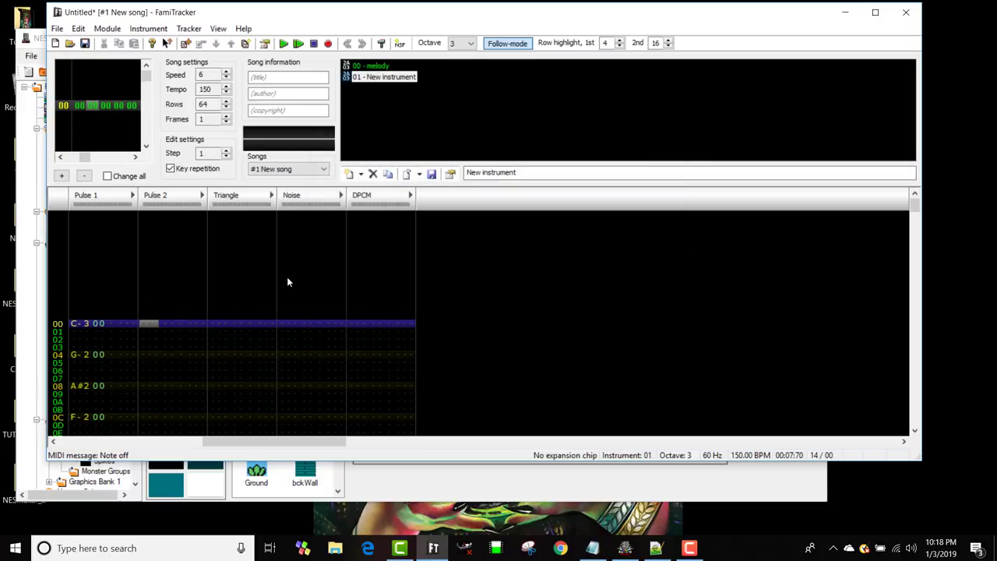
key(Return)
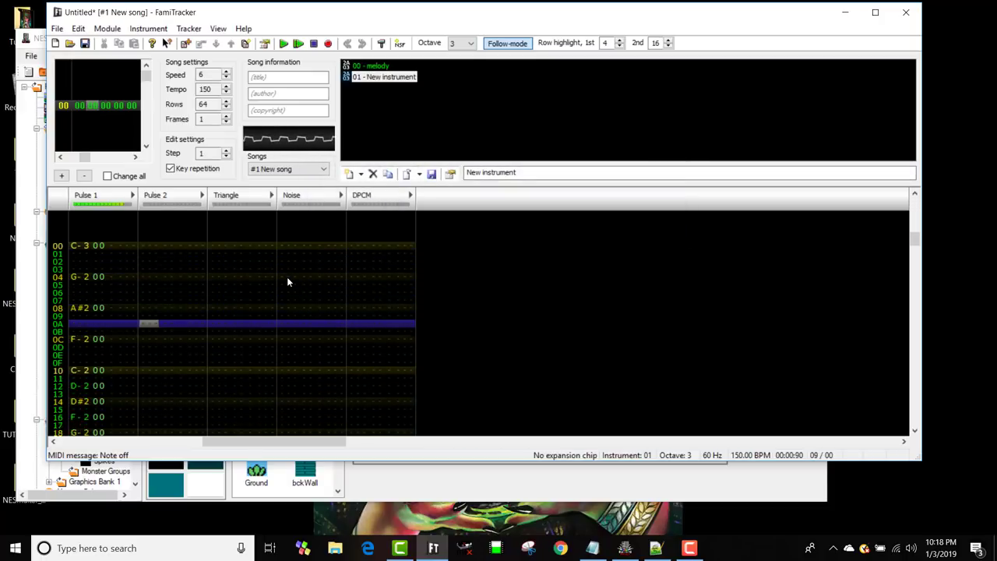
key(Return)
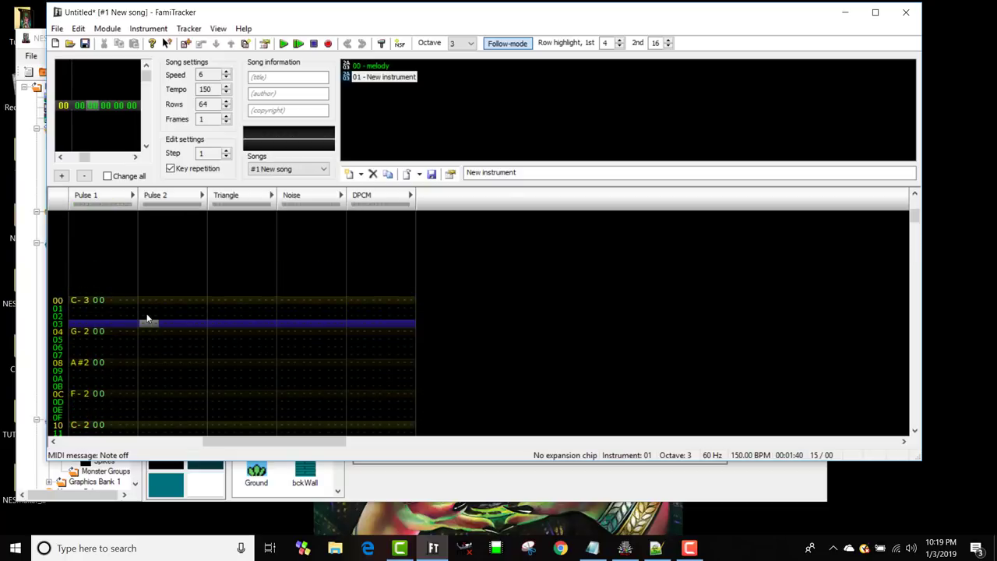
- In edit mode, enter D-3 at row 02, D#3 at row 03 and G-3 at row 04 of Pulse 2, and play the result
click(151, 318)
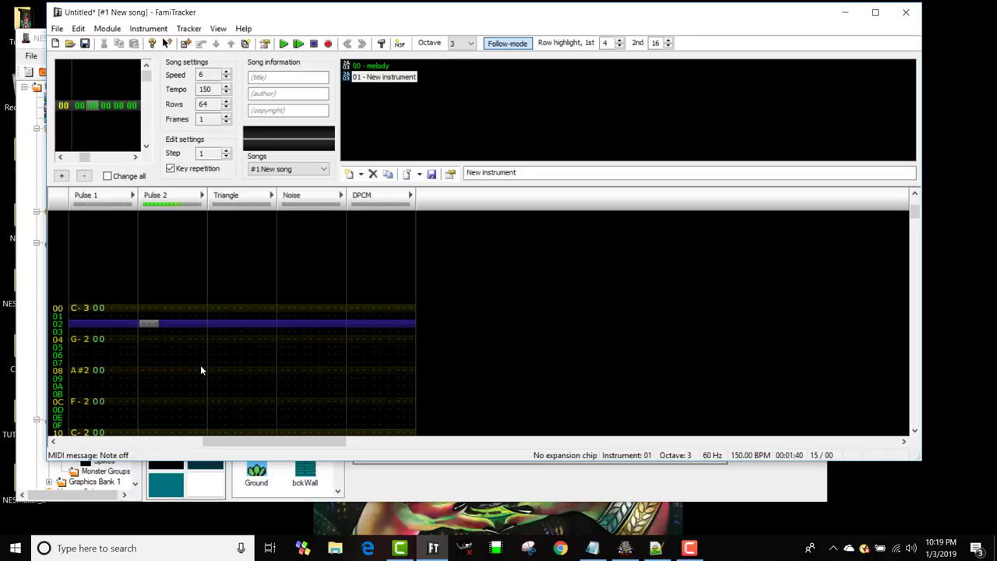
key(z)
click(328, 44)
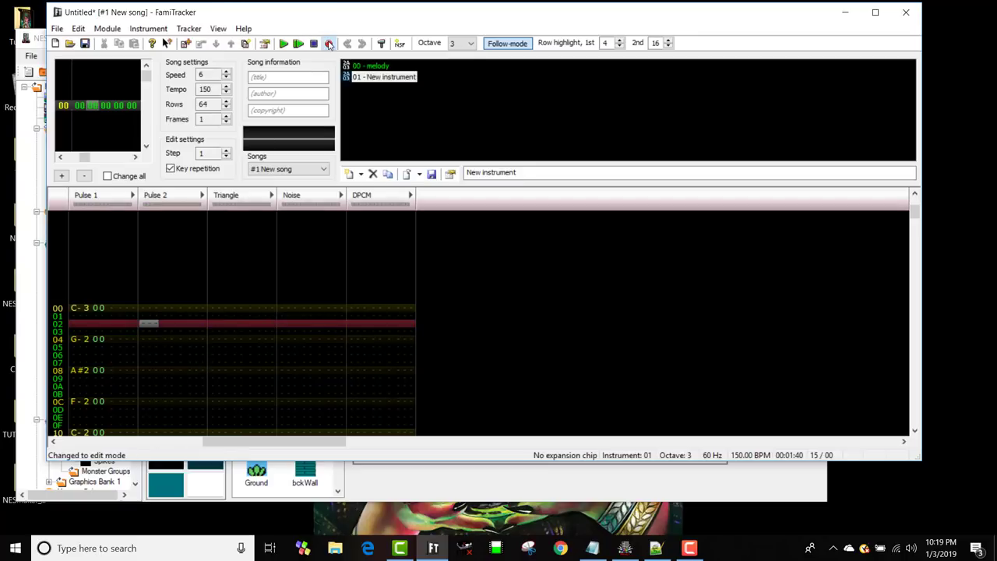
key(x)
key(d)
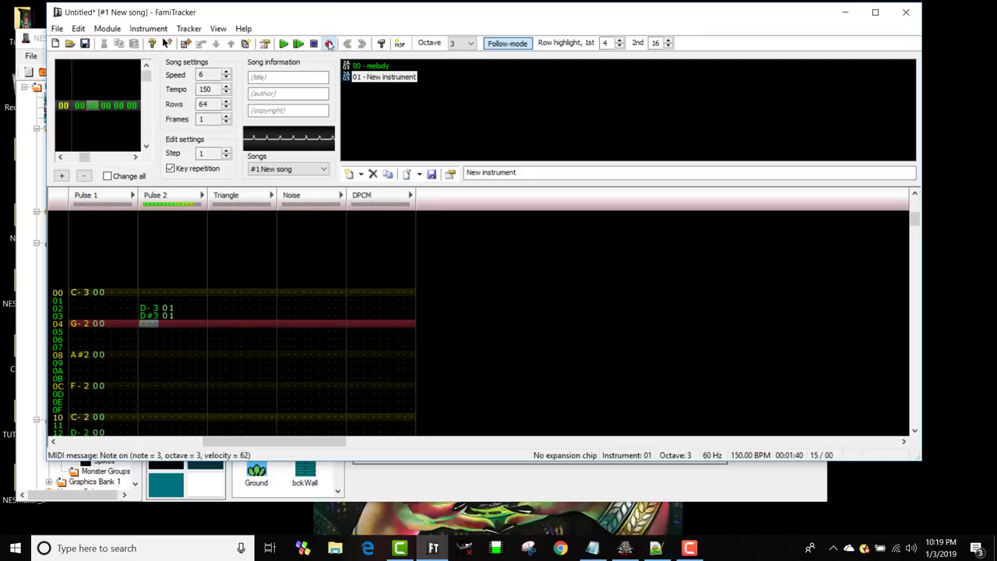
key(b)
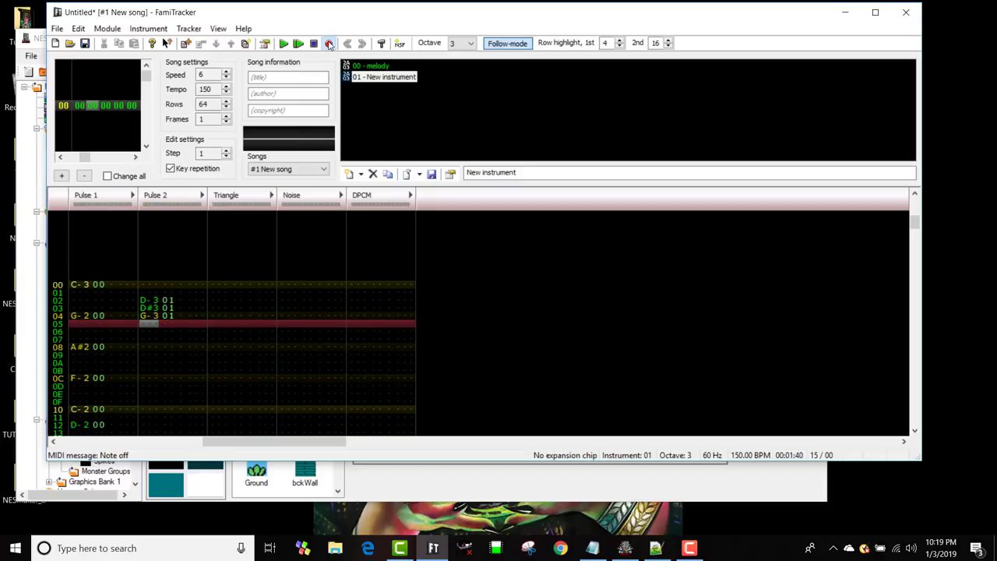
key(Return)
key(Return)
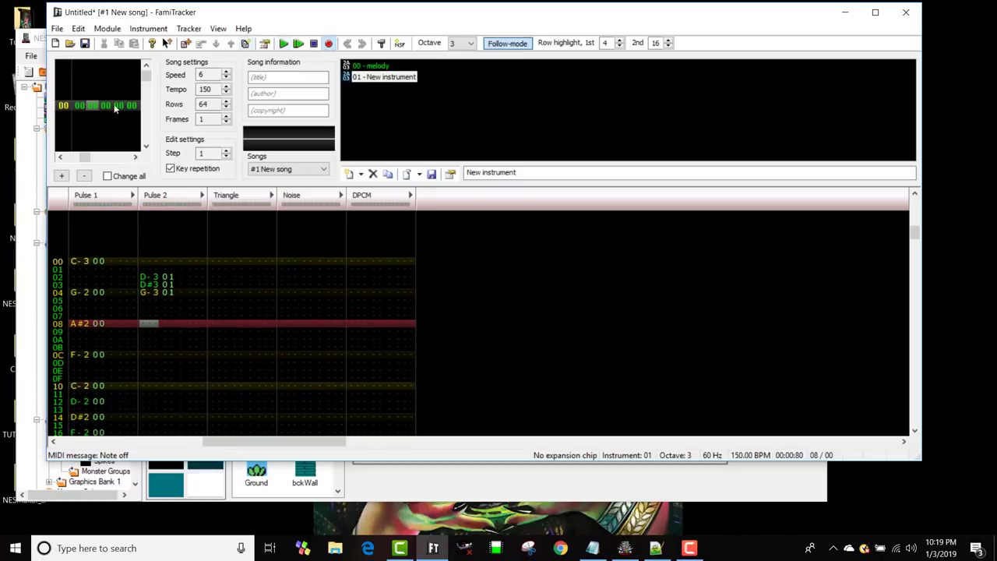
- Add A#3 at row 06 and C-4 at row 08 of Pulse 2
scroll(238, 321, up, 2)
scroll(238, 321, down, 2)
scroll(148, 317, up, 2)
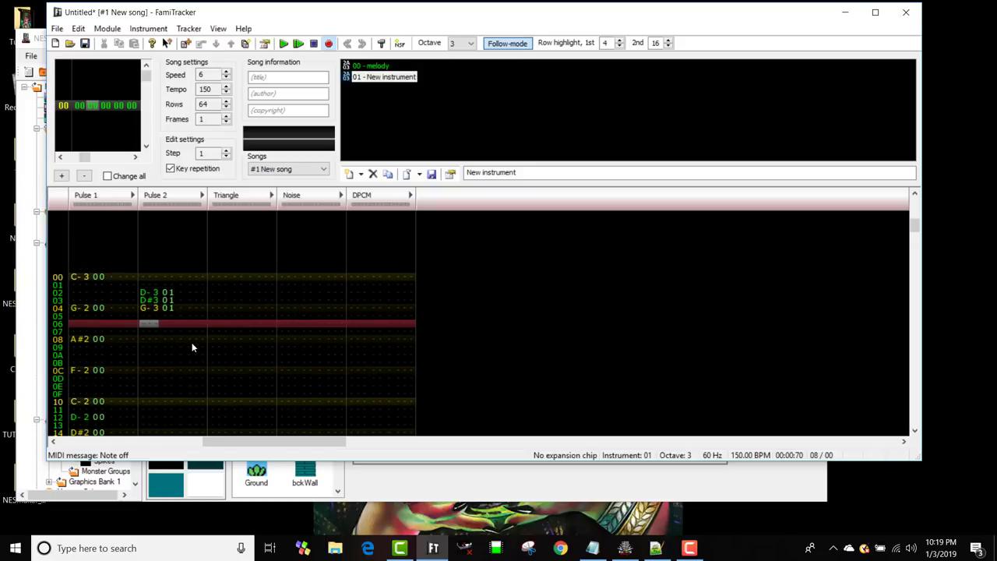
key(j)
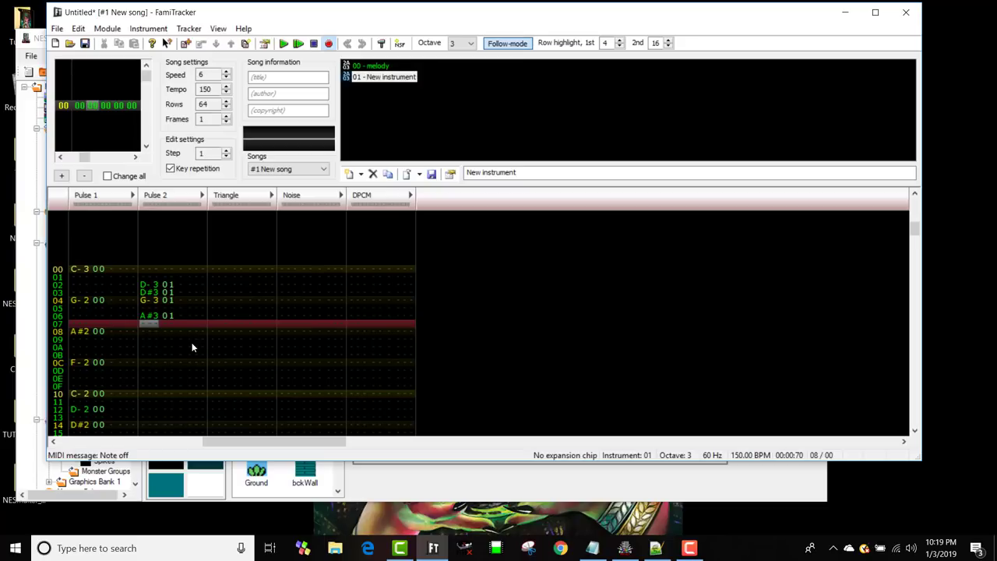
scroll(192, 347, down, 1)
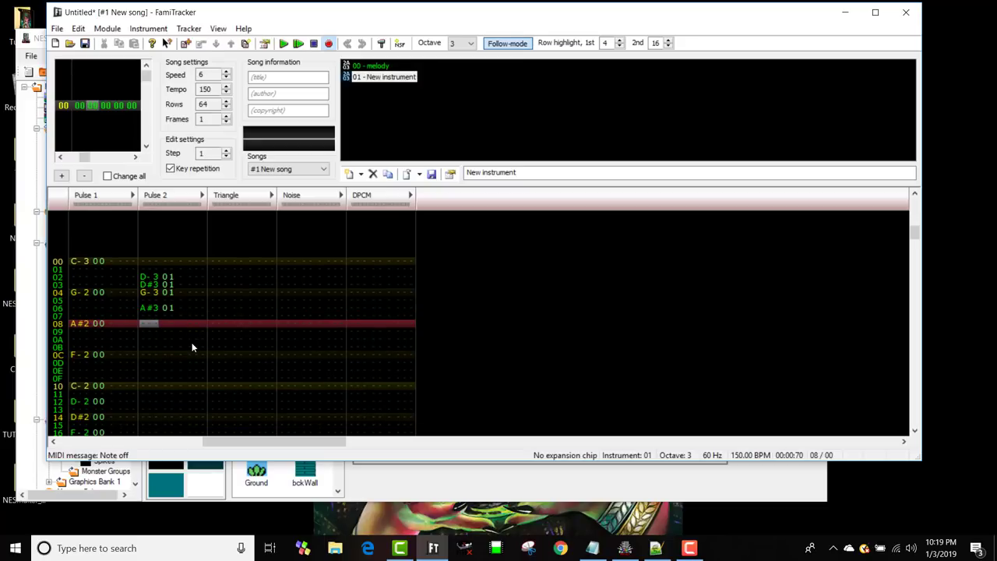
key(q)
- Try D#3 at row 10 of Pulse 2 and delete it again
scroll(192, 347, down, 3)
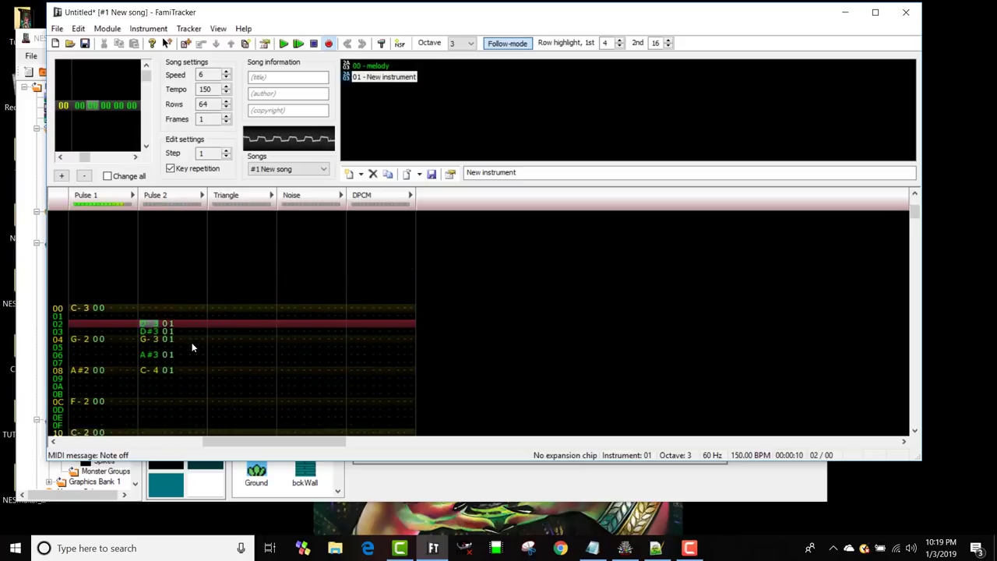
scroll(193, 347, down, 7)
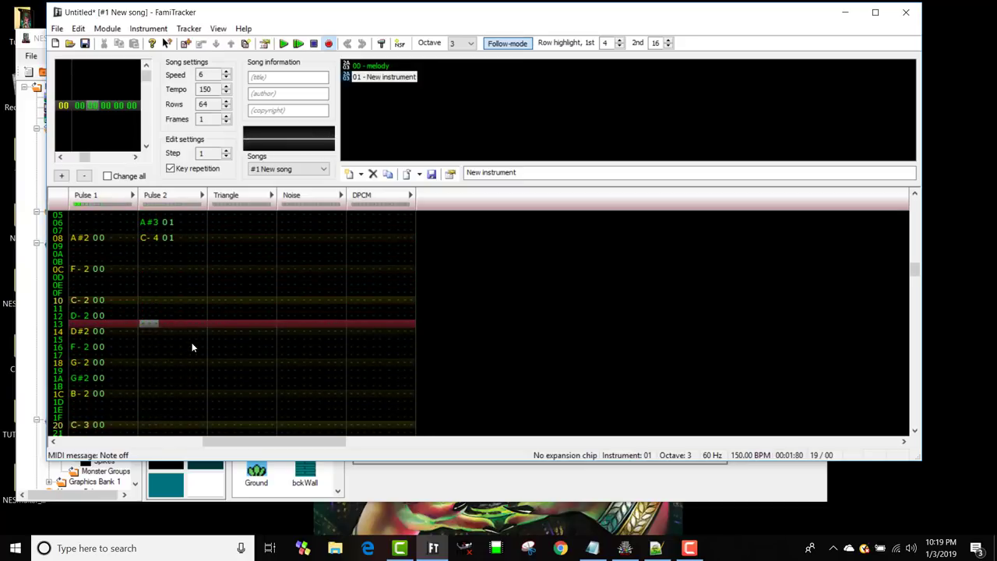
scroll(192, 348, up, 8)
scroll(192, 347, down, 7)
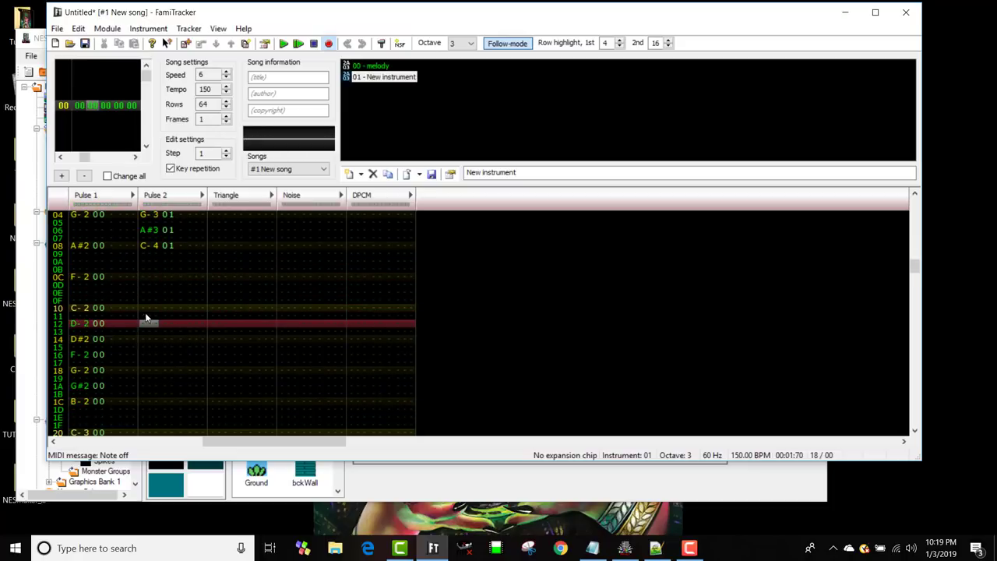
scroll(145, 312, up, 2)
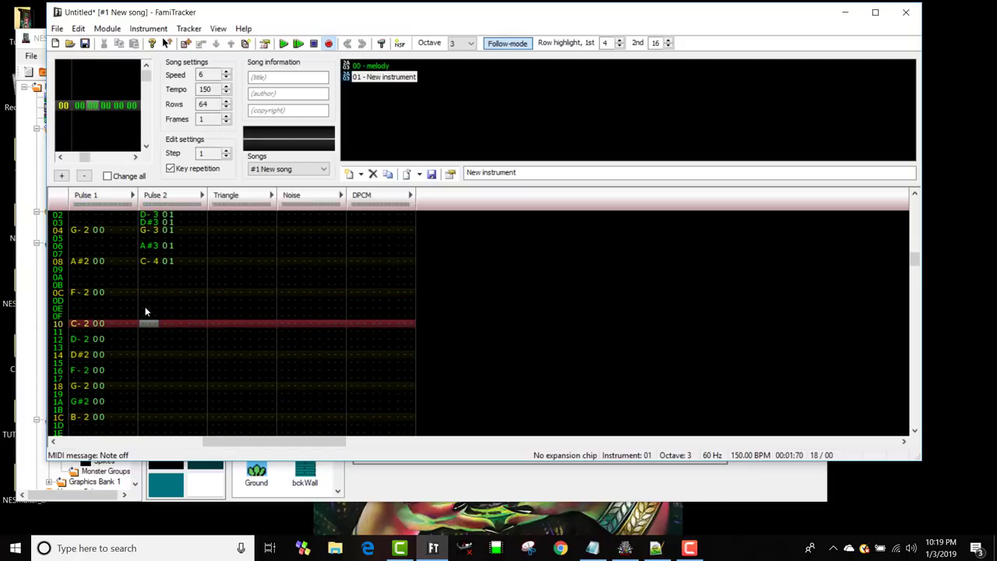
key(d)
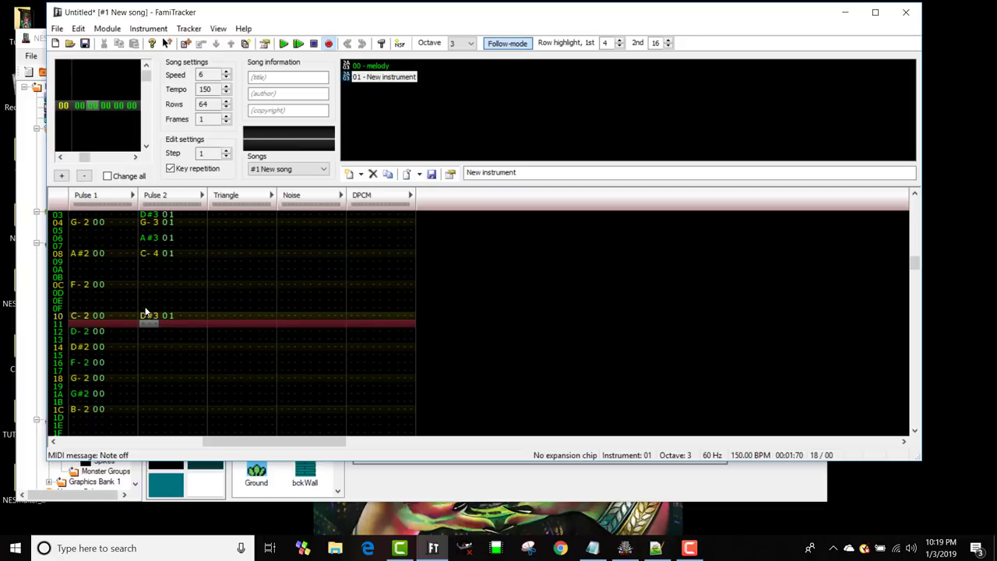
drag(145, 312, 173, 352)
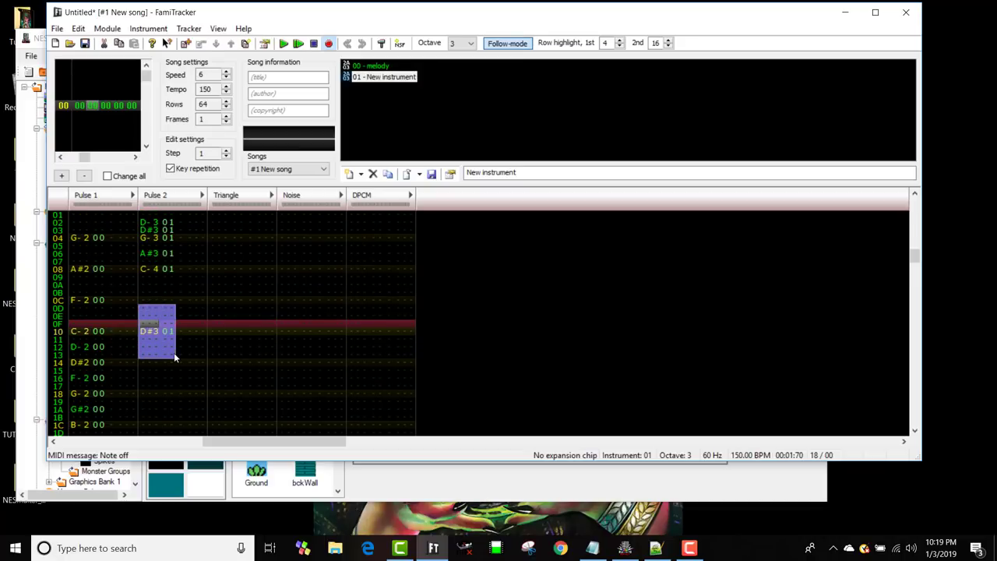
key(Delete)
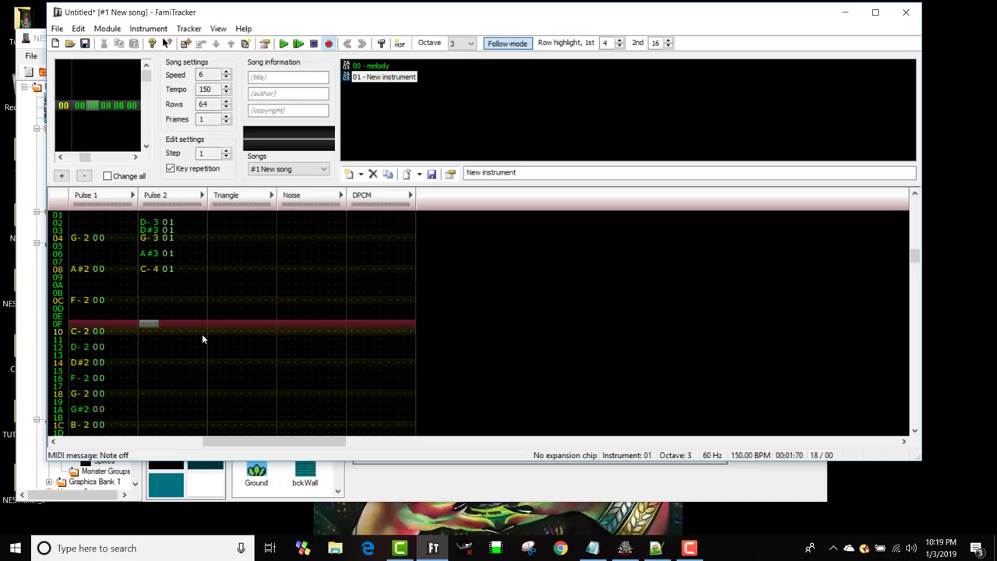
- Enter C-4 at row 10, D-4 at row 12 and G-4 at row 14 of Pulse 2
key(Down)
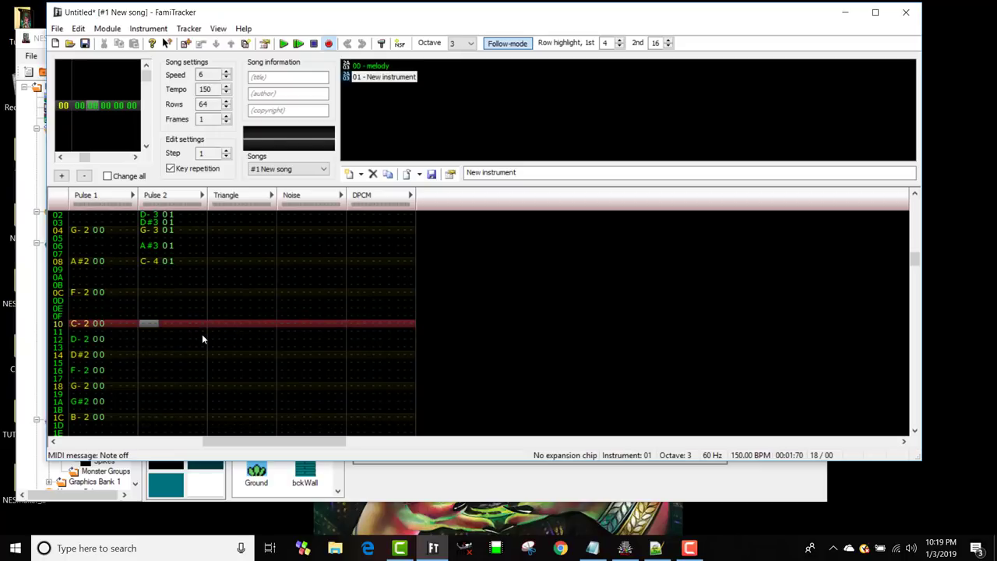
key(q)
key(Down)
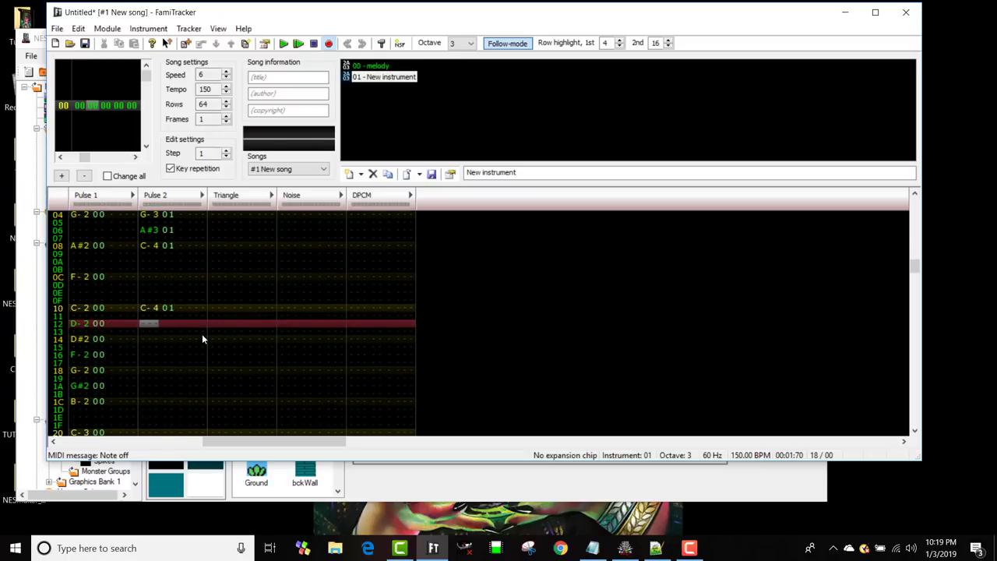
key(w)
key(Down)
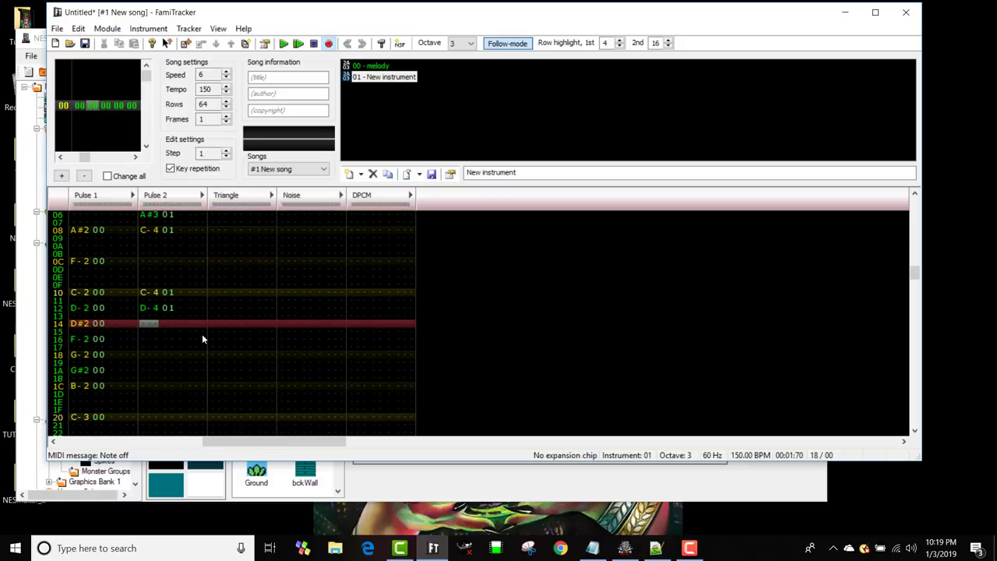
key(t)
key(Down)
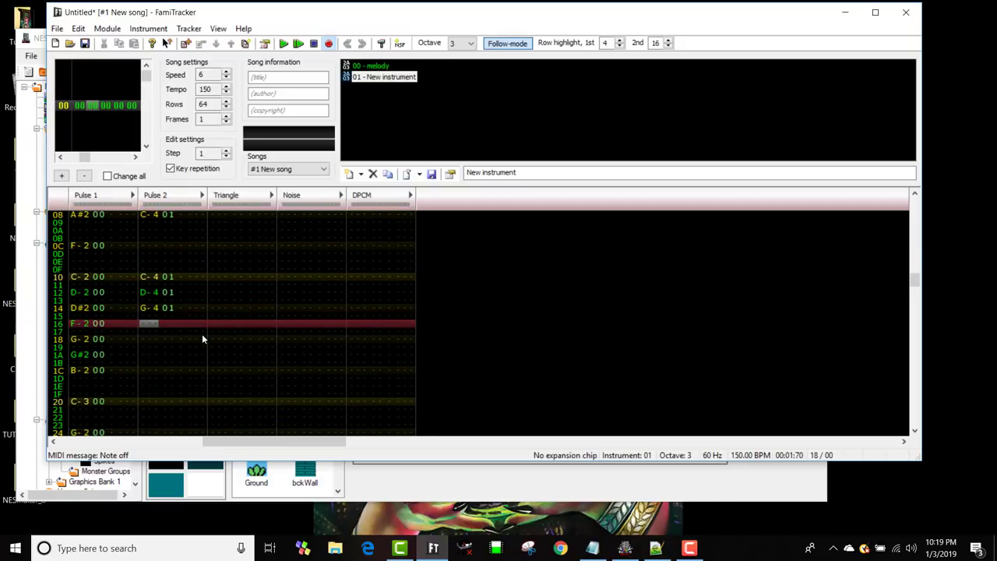
- Enter G#4 at row 16 and A#4 at row 18 of Pulse 2, and play the pattern
key(6)
key(Down)
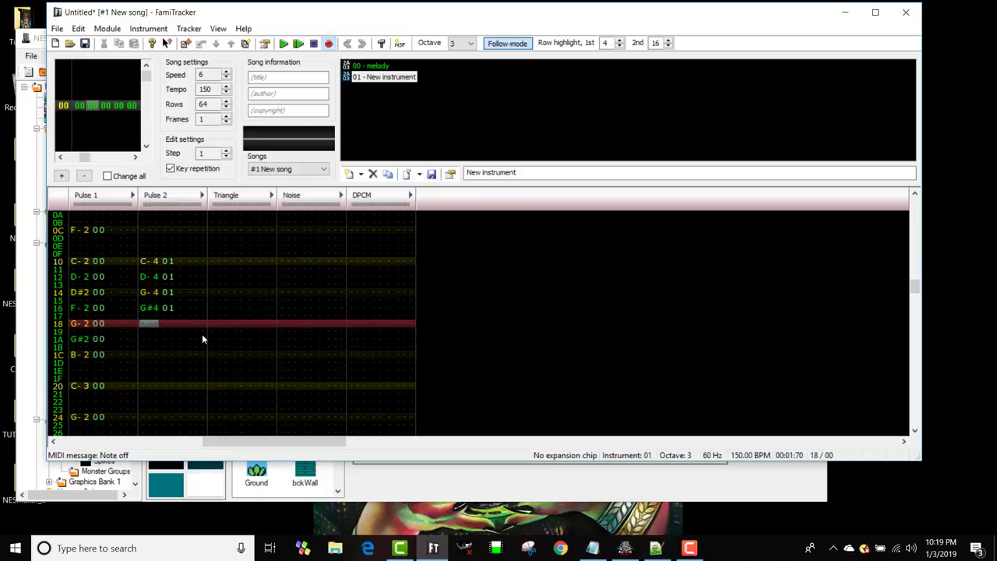
key(7)
key(Down)
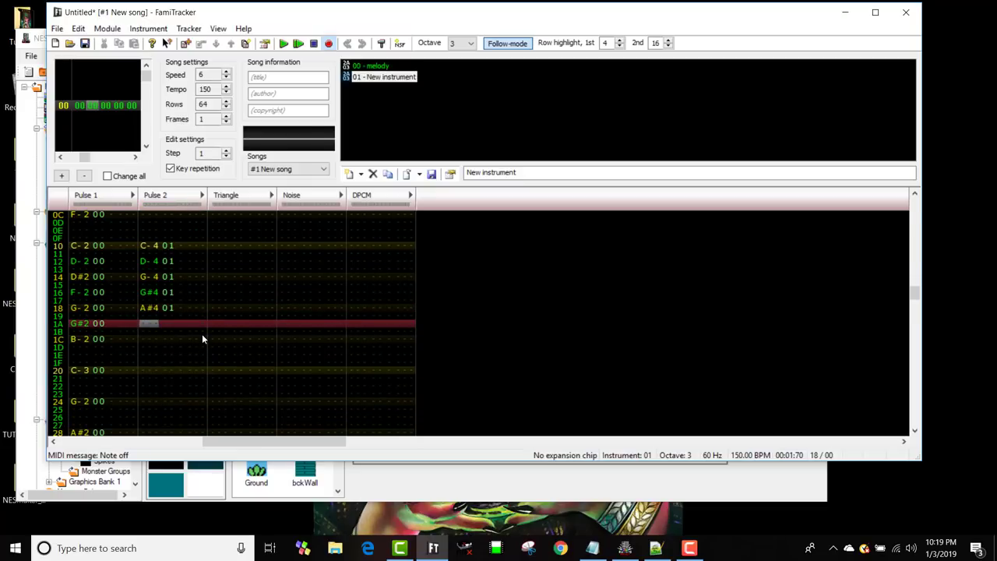
key(Return)
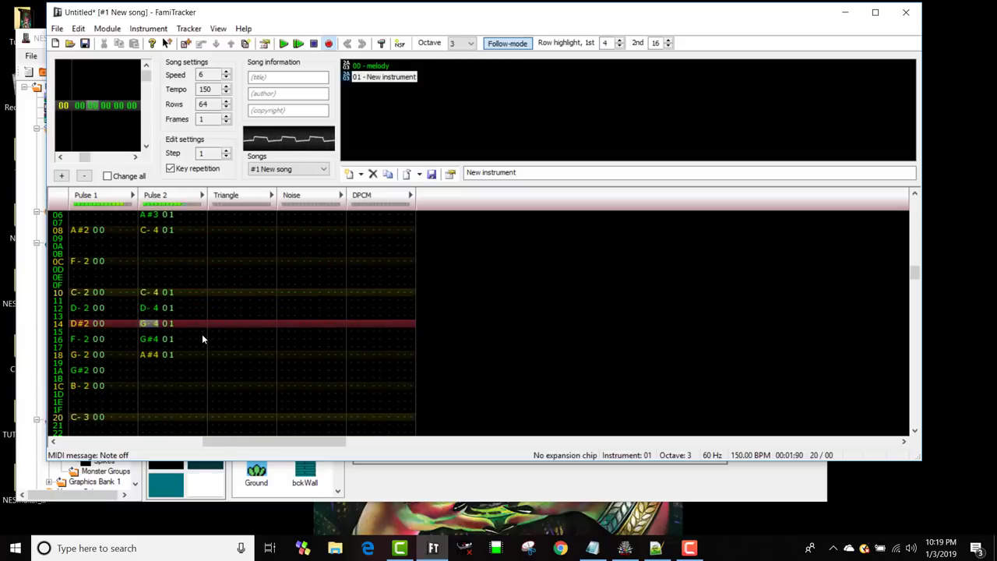
key(Return)
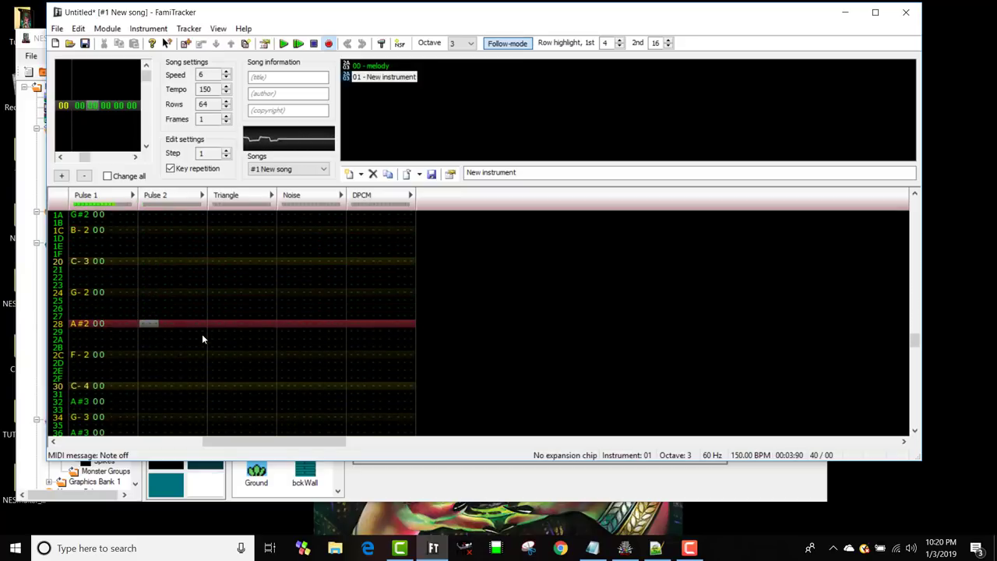
- Add G#3 at row 0C of Pulse 2 with the melody instrument, and play the pattern
scroll(201, 333, up, 12)
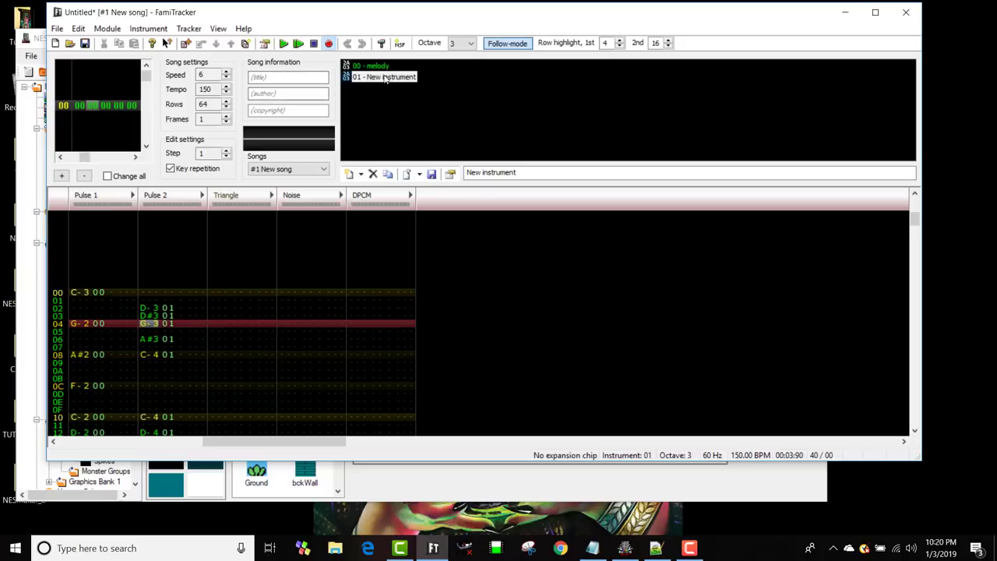
click(145, 386)
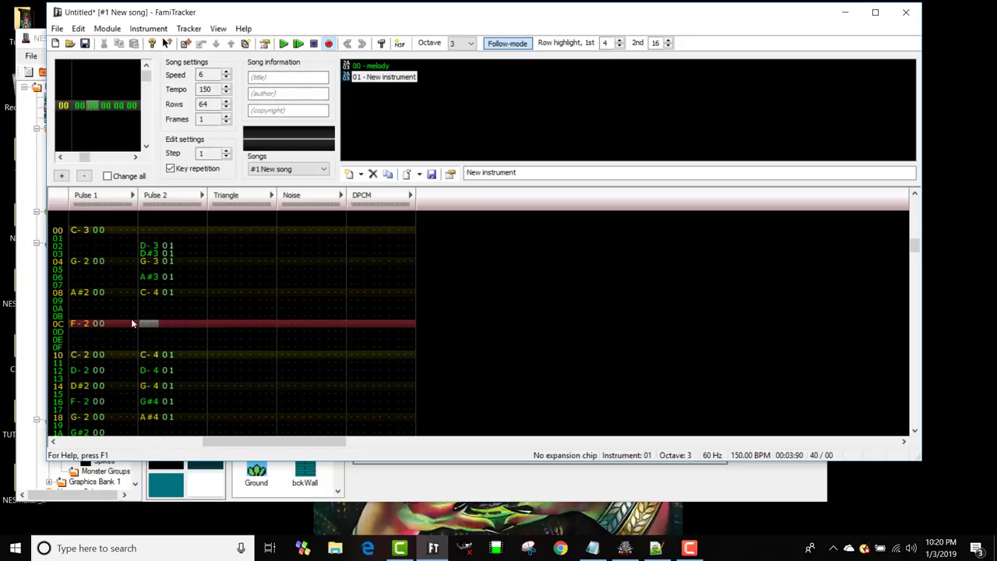
click(372, 65)
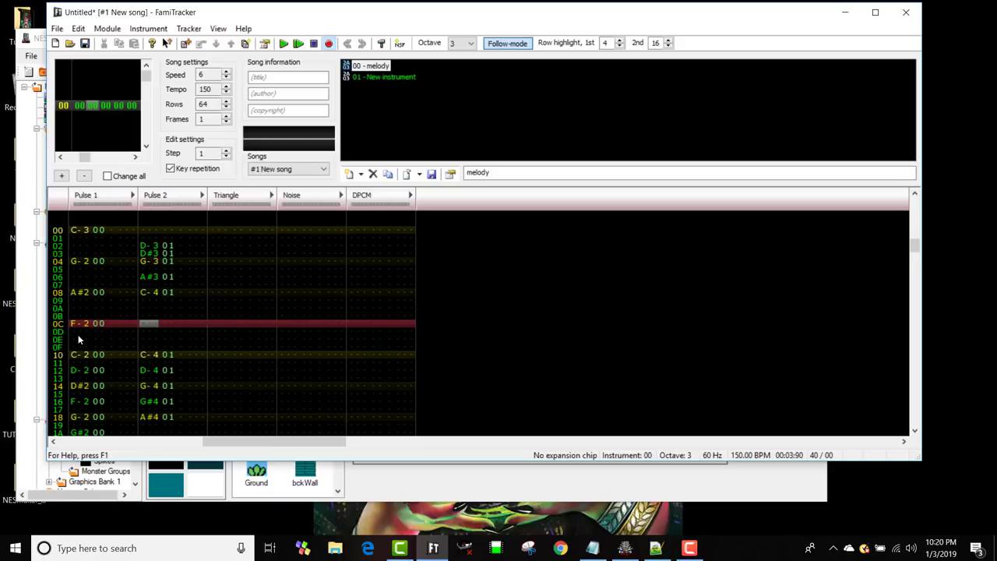
key(h)
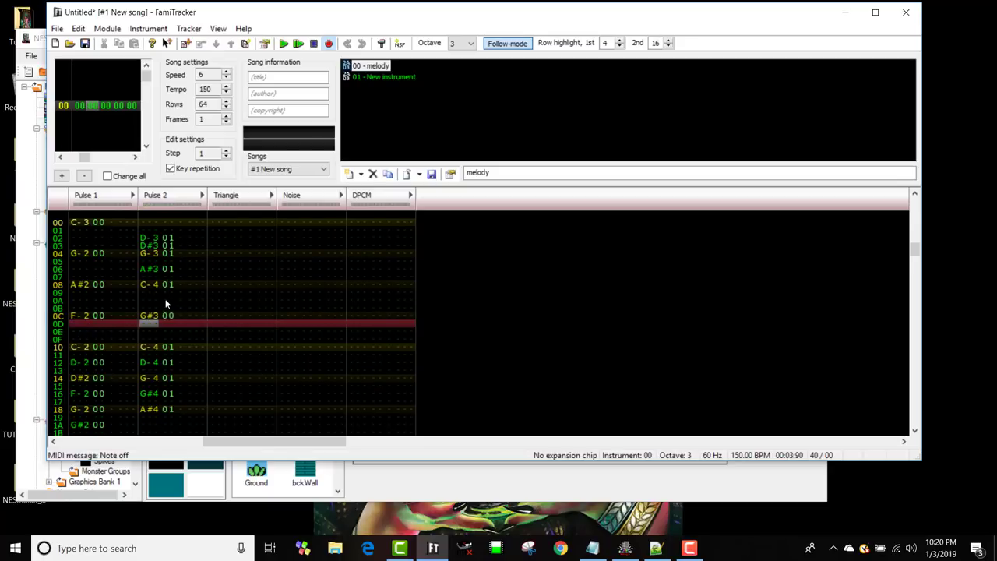
key(Return)
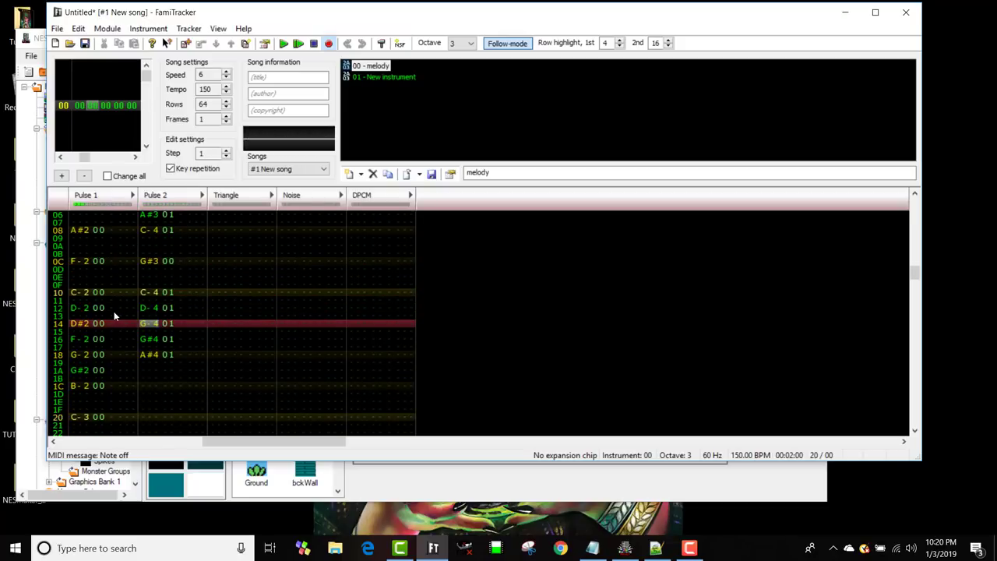
key(Return)
- Clear rows 10 to 18 of Pulse 2, and enter D#4 at row 10, F-4 at row 12 and G-4 at row 14 with the melody instrument
drag(150, 286, 176, 349)
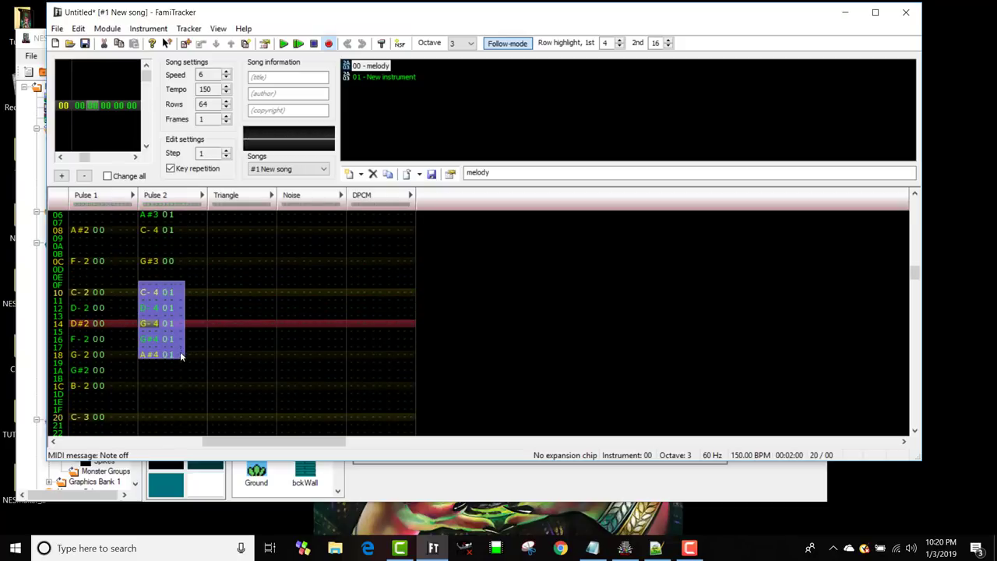
key(Delete)
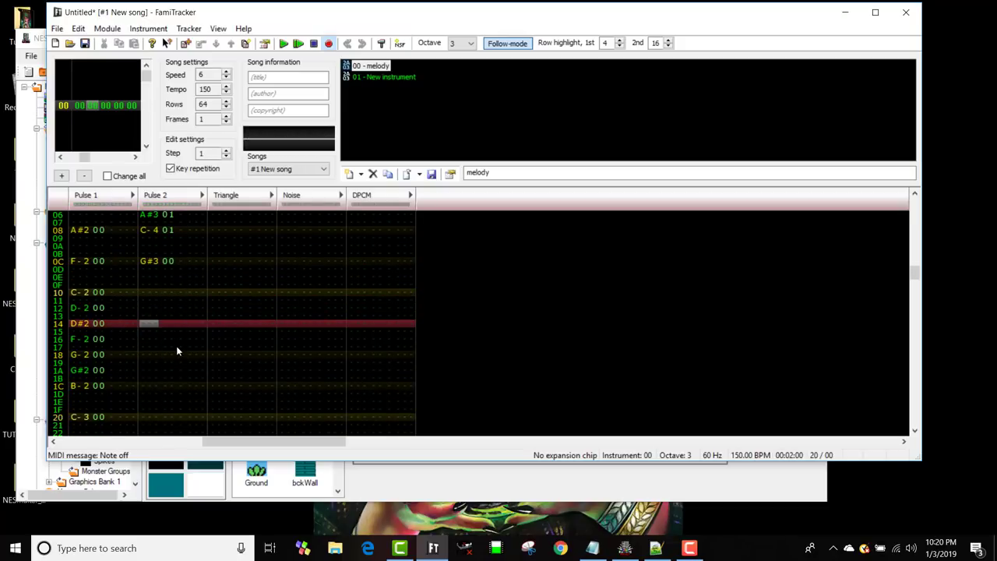
click(141, 287)
key(Down)
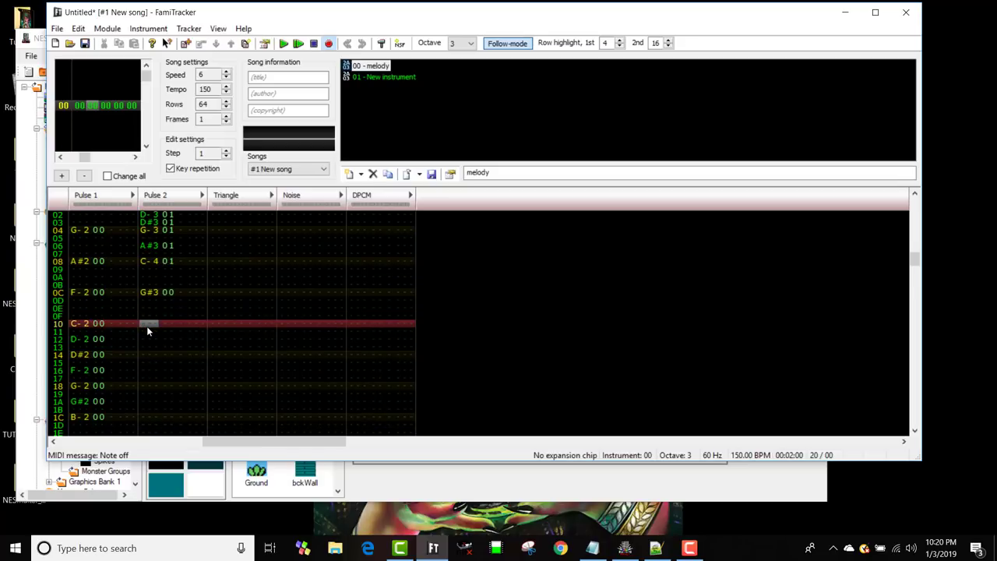
key(3)
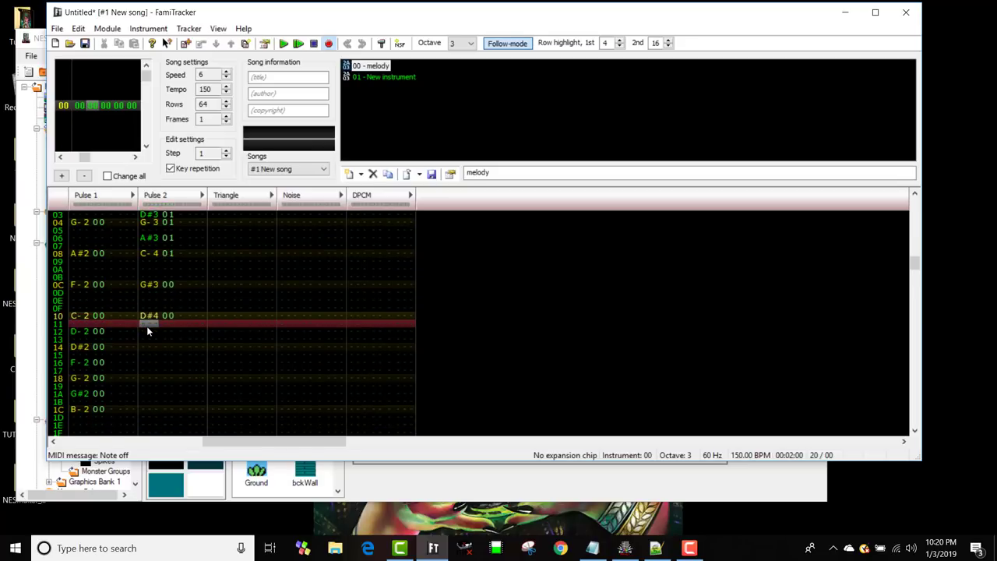
key(Down)
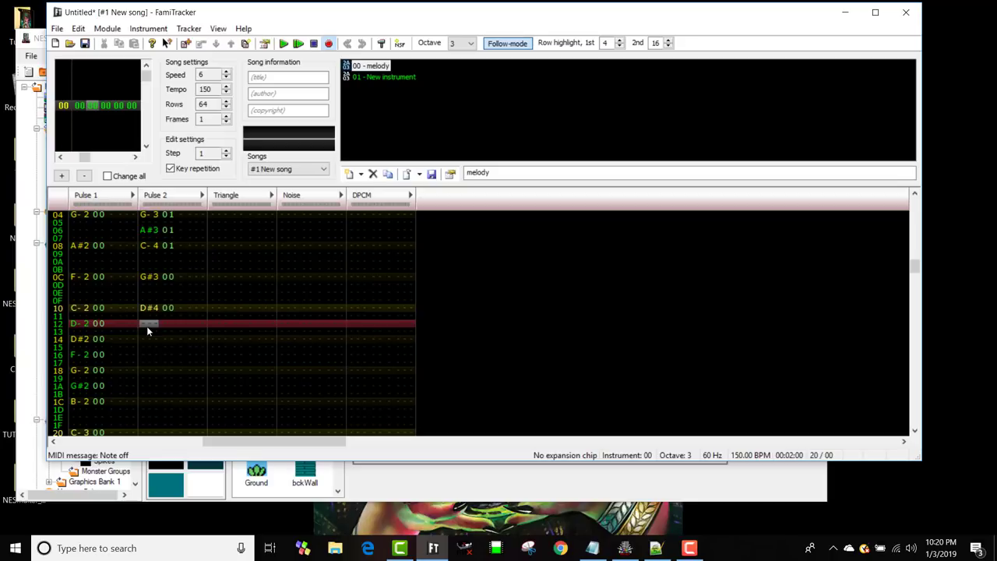
key(r)
key(Down)
key(t)
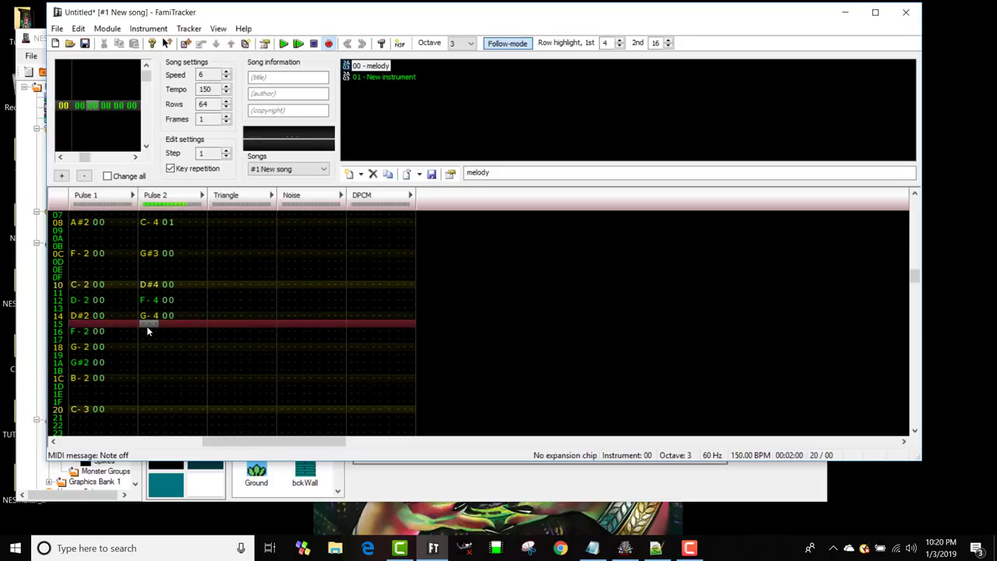
- Enter G#4 at row 16, A#4 at row 18, C-4 at row 1A and D-4 at row 1C of Pulse 2, and play the pattern
key(Down)
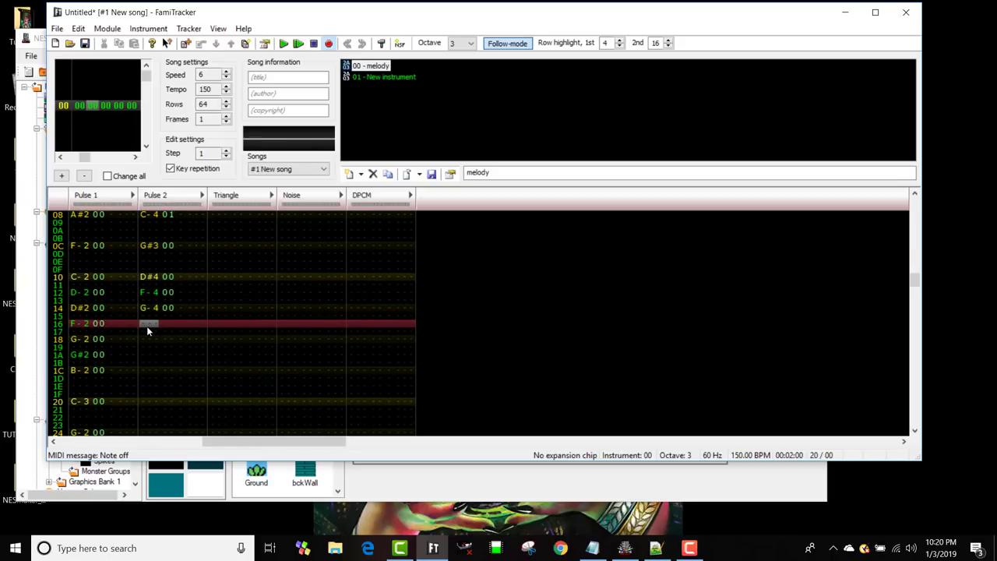
key(6)
key(Down)
key(7)
key(Down)
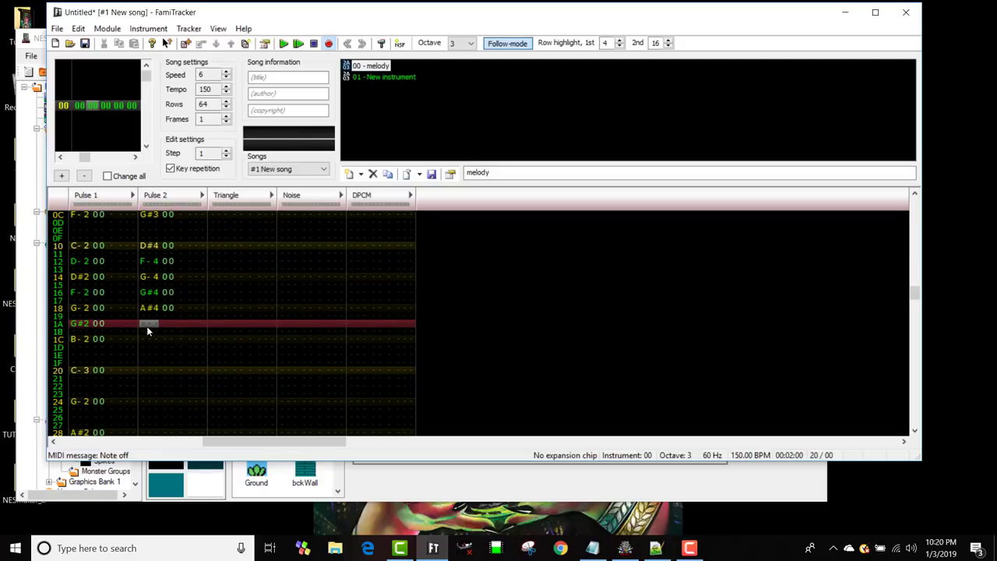
key(q)
key(Down)
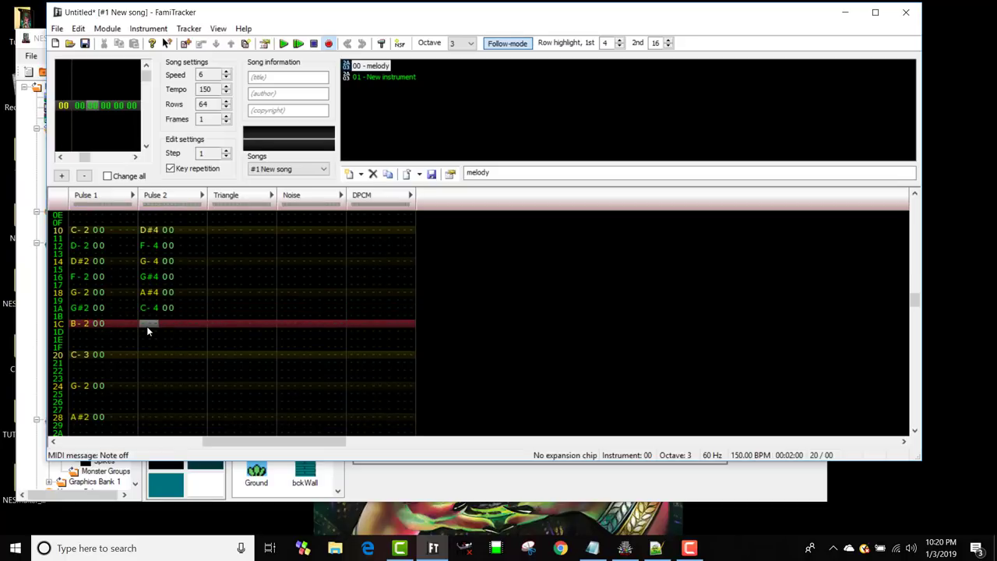
key(Return)
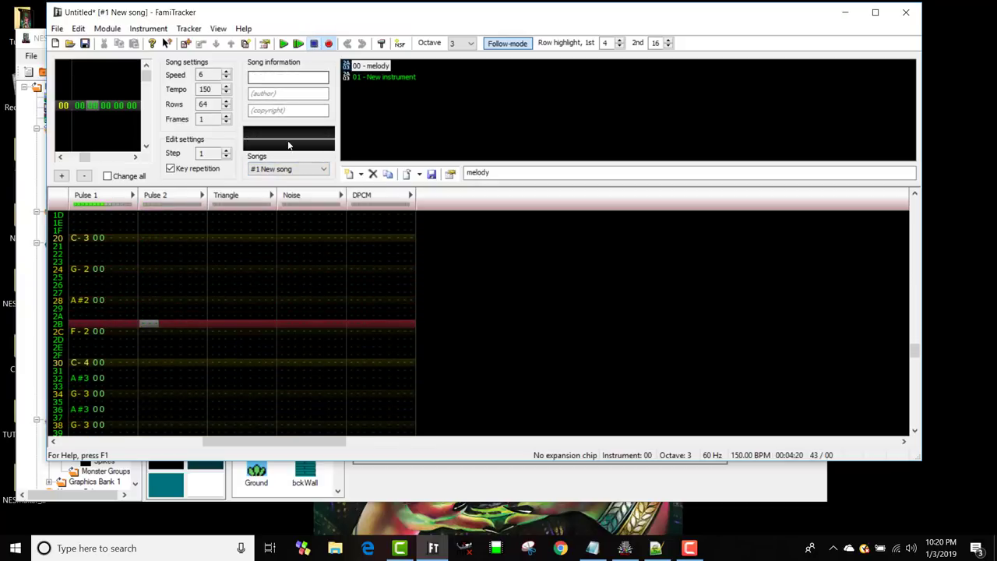
- Rename instrument 01 as clav
scroll(187, 348, up, 5)
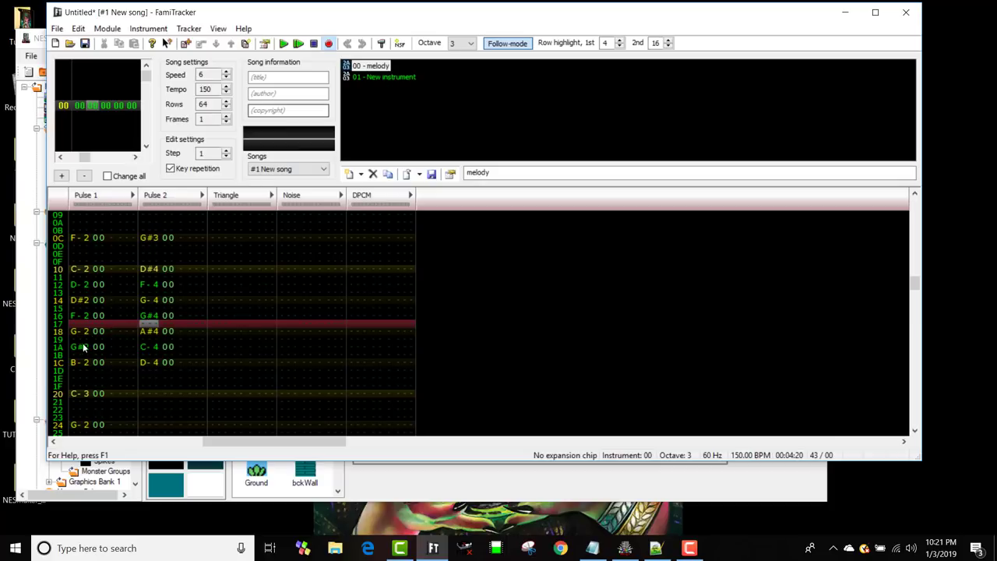
scroll(154, 294, down, 4)
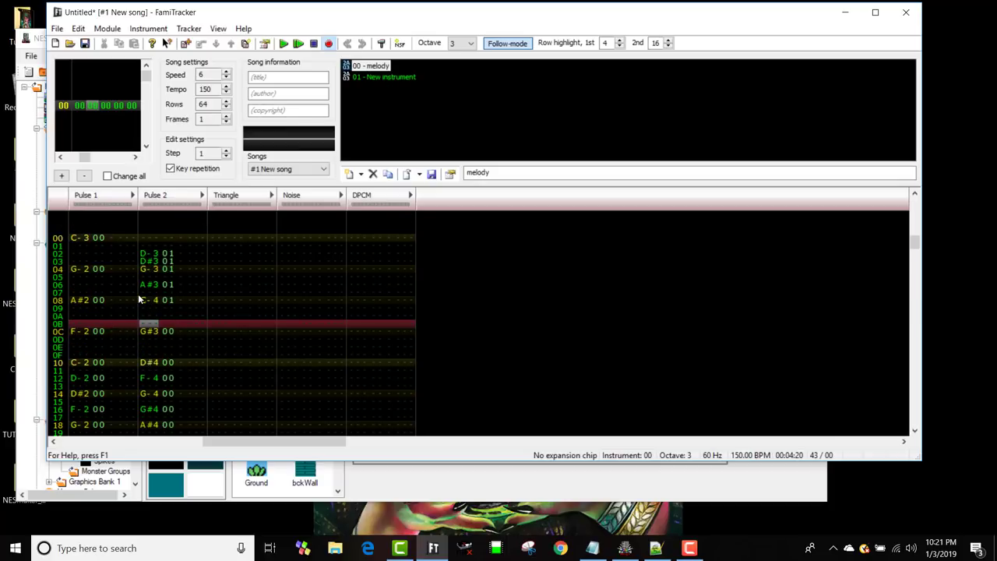
scroll(118, 295, up, 5)
scroll(90, 330, down, 2)
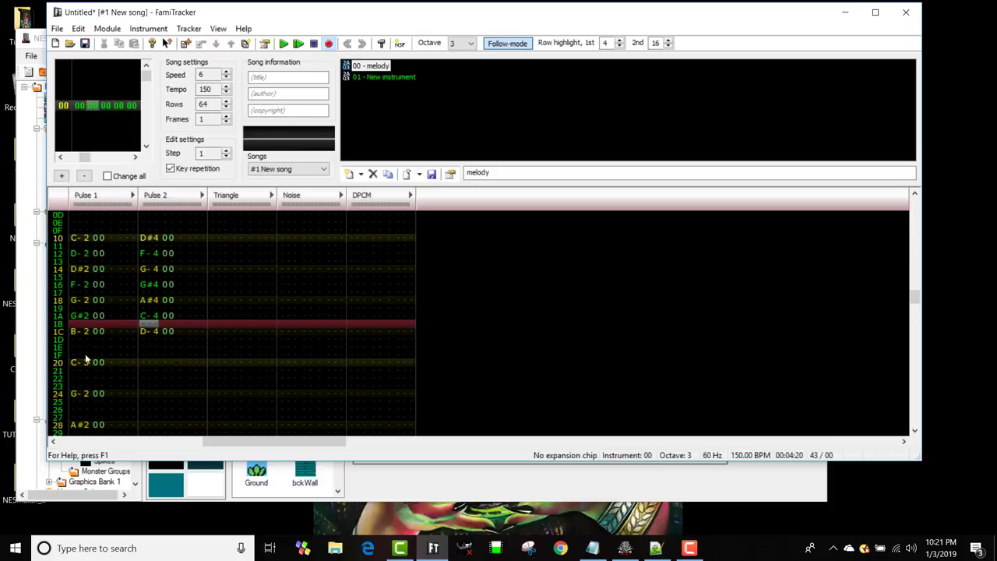
click(385, 76)
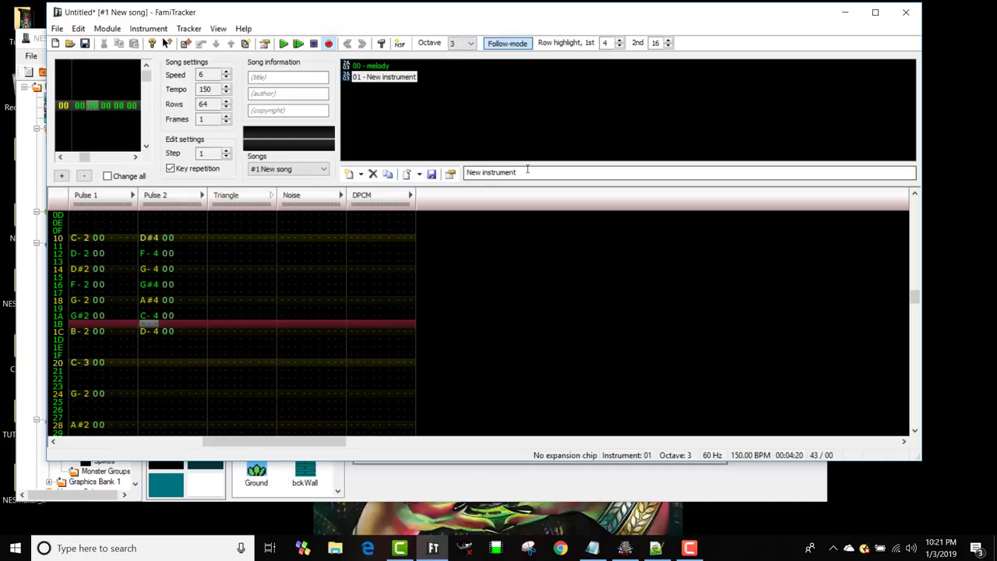
drag(517, 172, 467, 173)
text(clav)
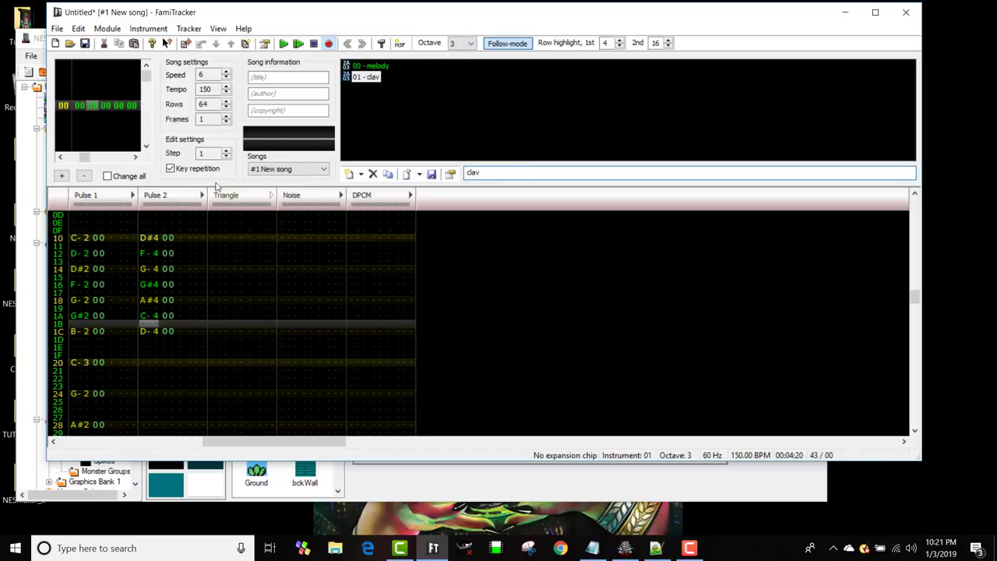
- Enter A#3 at row 26 and D-4 at row 2A of Pulse 1 with the clav instrument, and play the pattern
scroll(83, 350, down, 5)
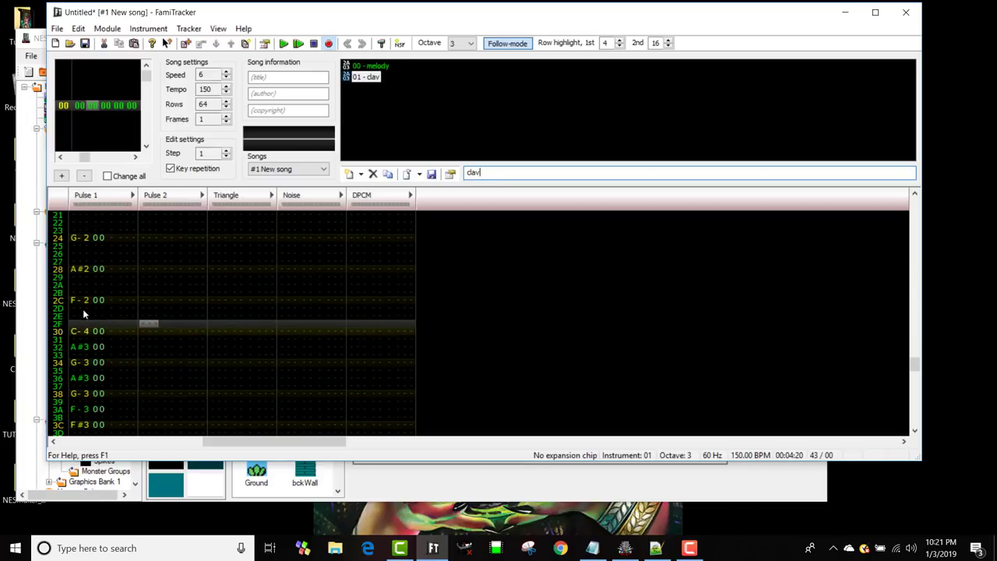
scroll(74, 304, up, 3)
key(space)
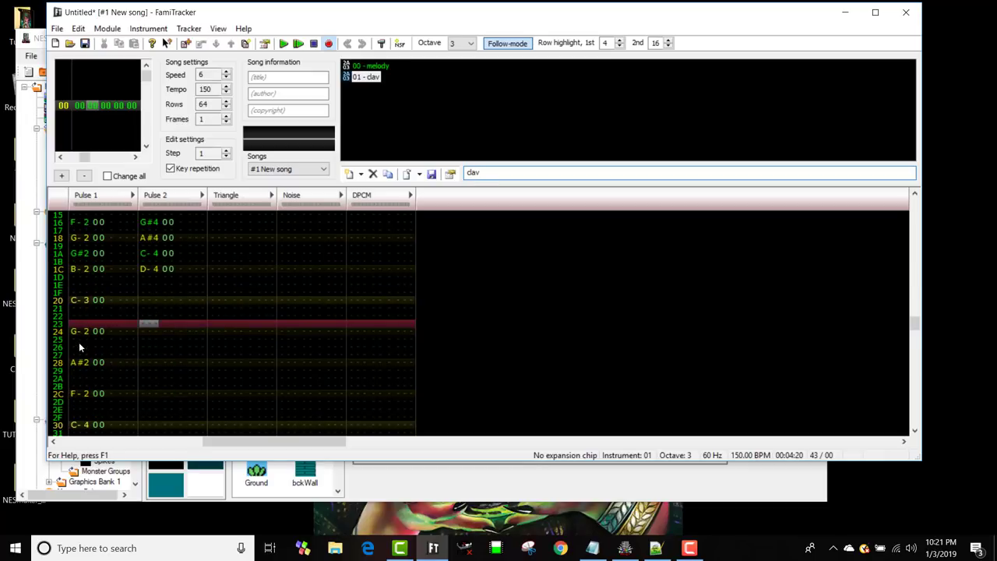
scroll(79, 342, down, 2)
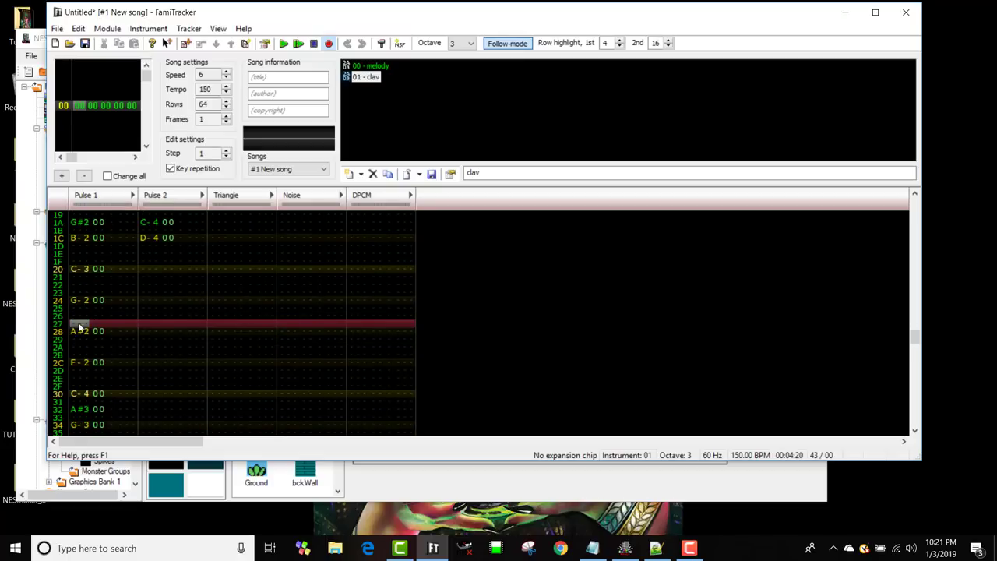
scroll(76, 324, down, 1)
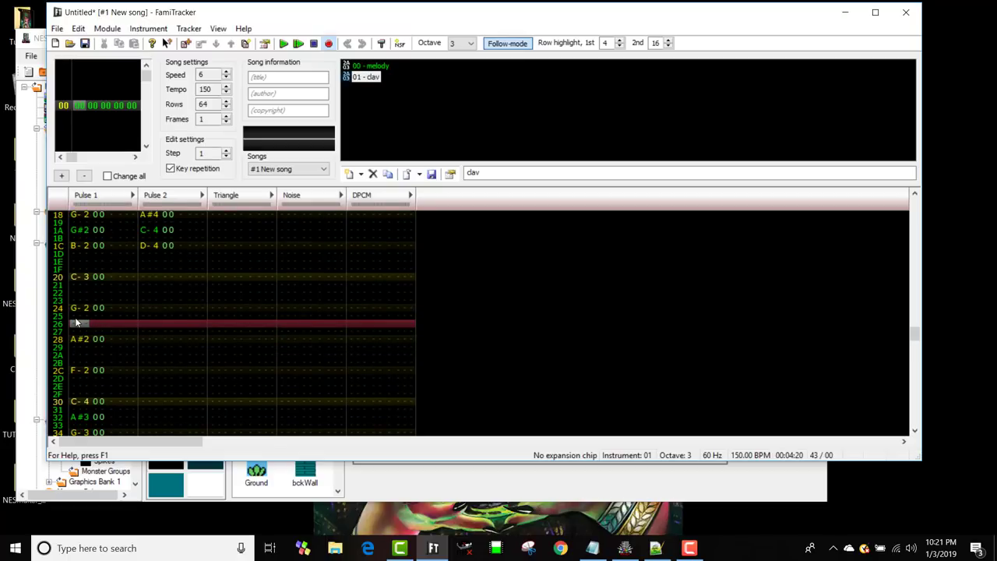
key(j)
scroll(76, 321, down, 3)
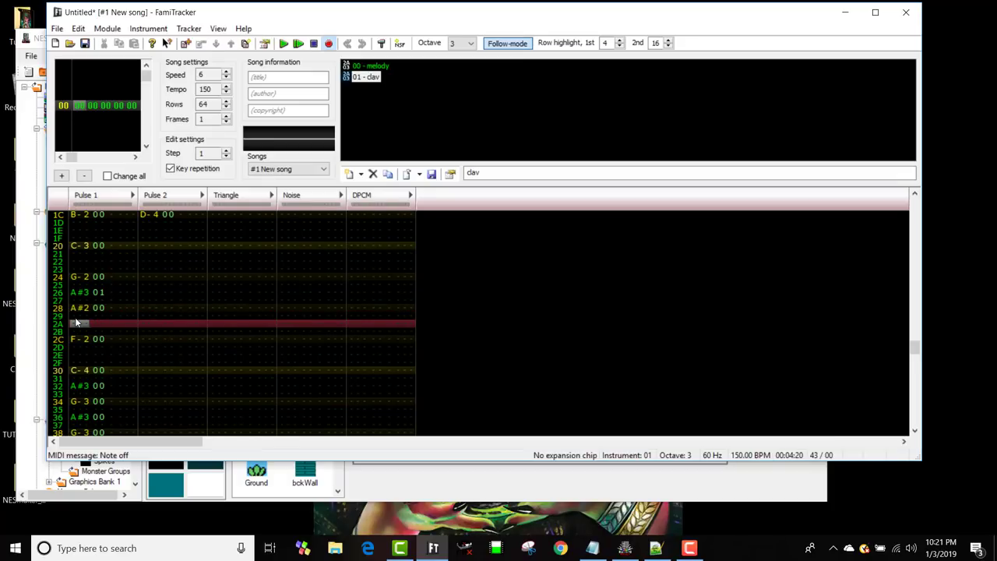
key(Return)
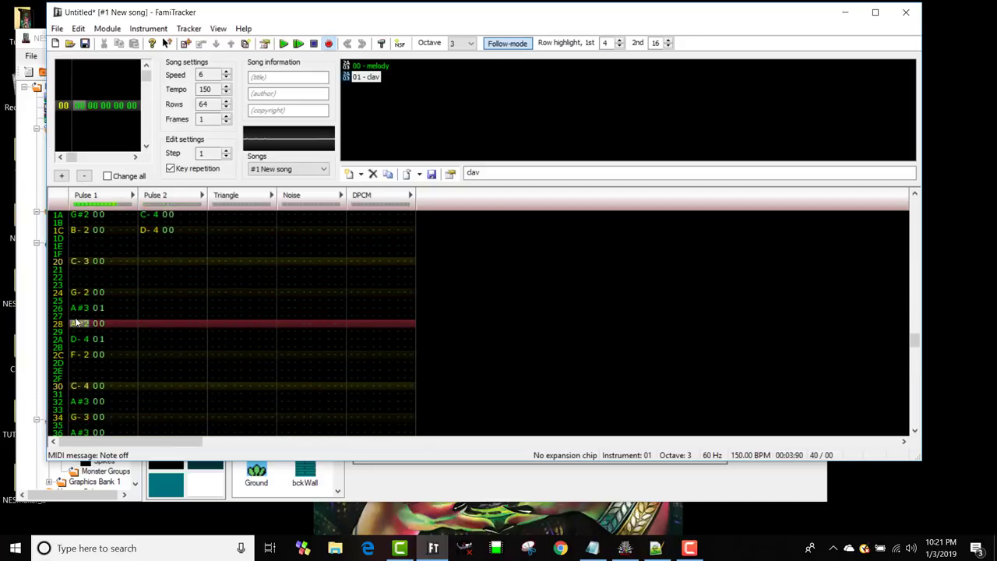
key(Return)
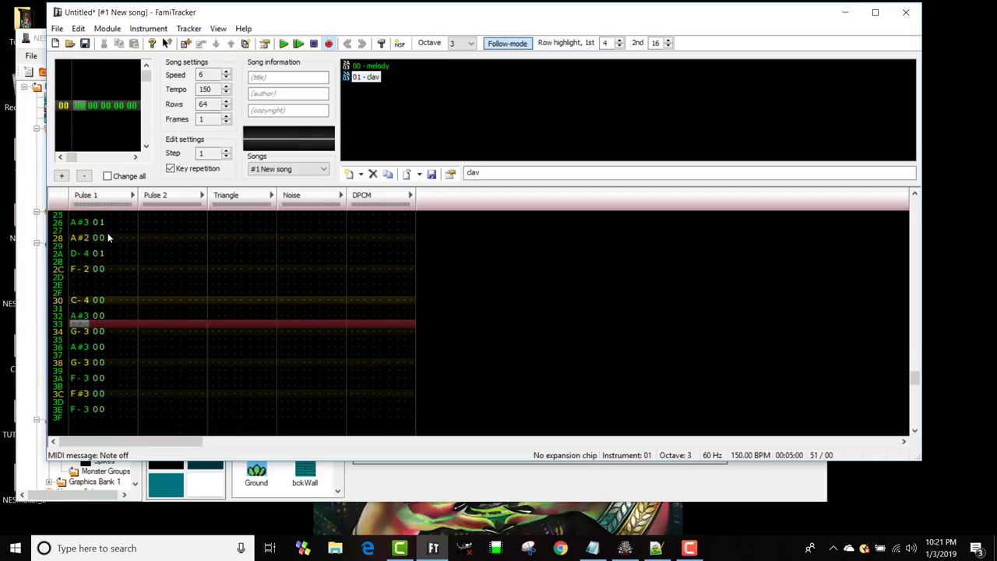
- Examine the instrument numbers of the Pulse 1 notes at rows 26 and 24
scroll(118, 238, up, 1)
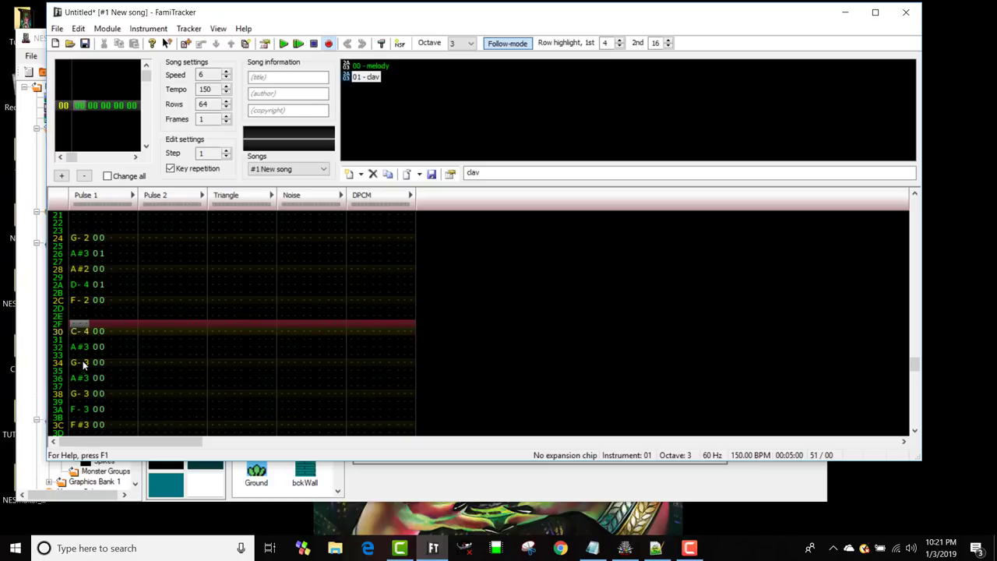
scroll(127, 351, down, 1)
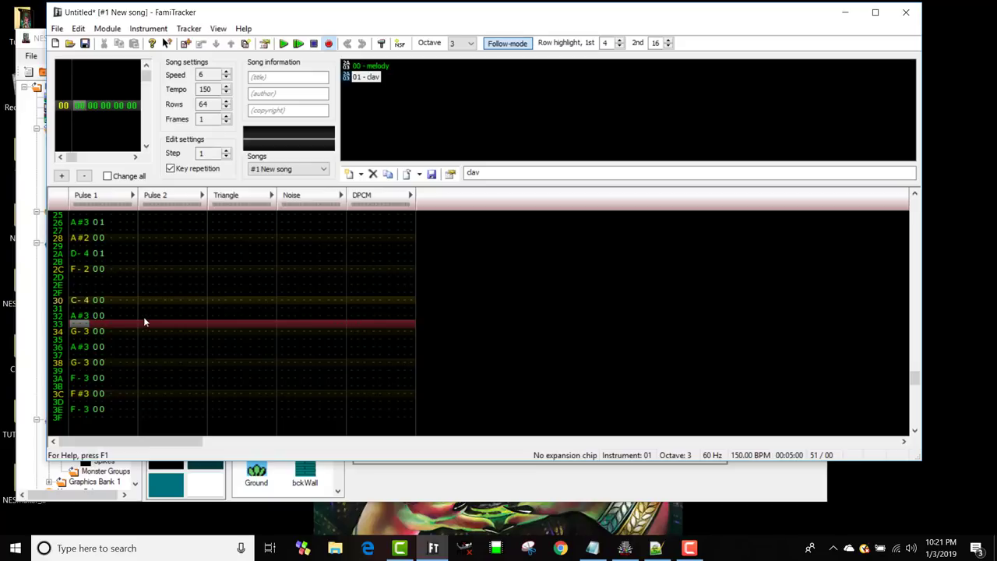
scroll(133, 308, up, 1)
click(103, 254)
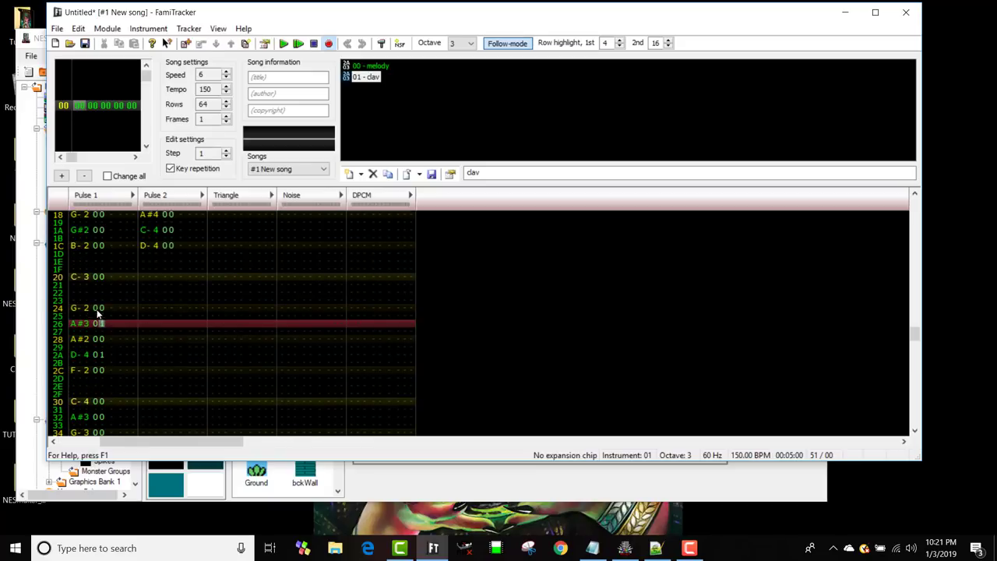
click(95, 308)
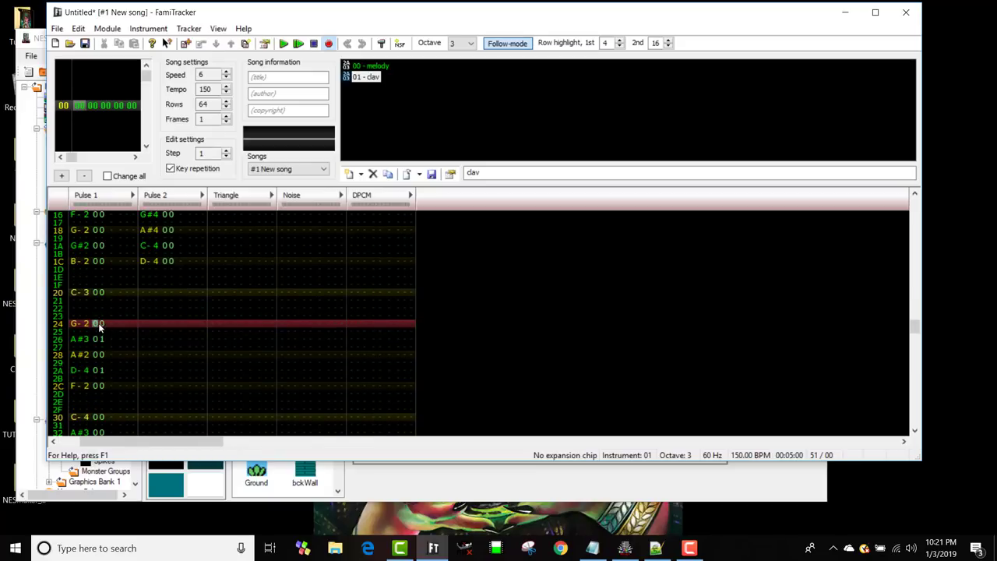
- Compare the instrument numbers of the Pulse 1 notes at rows 26, 28 and 2A with the melody and clav instruments
click(98, 340)
click(104, 341)
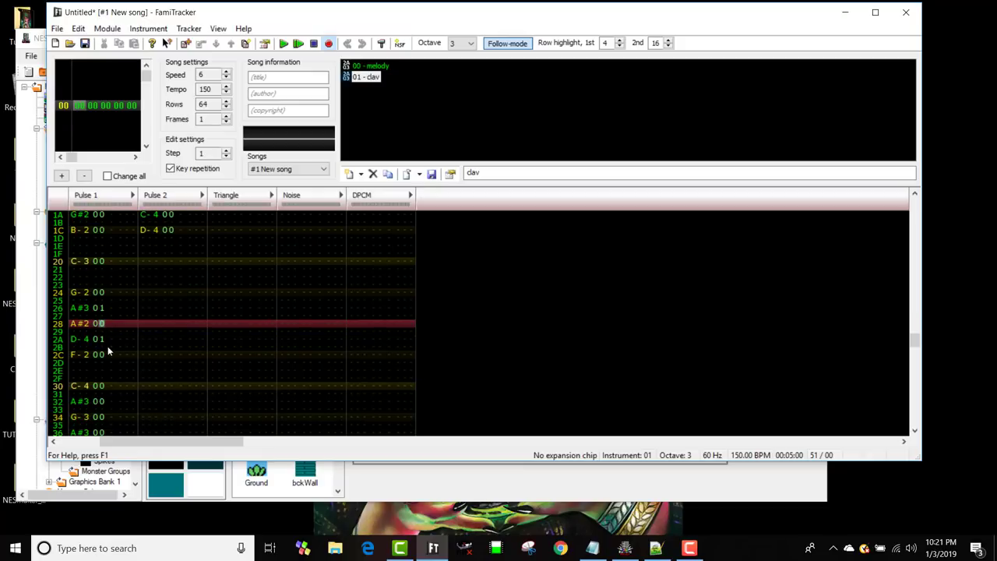
click(106, 339)
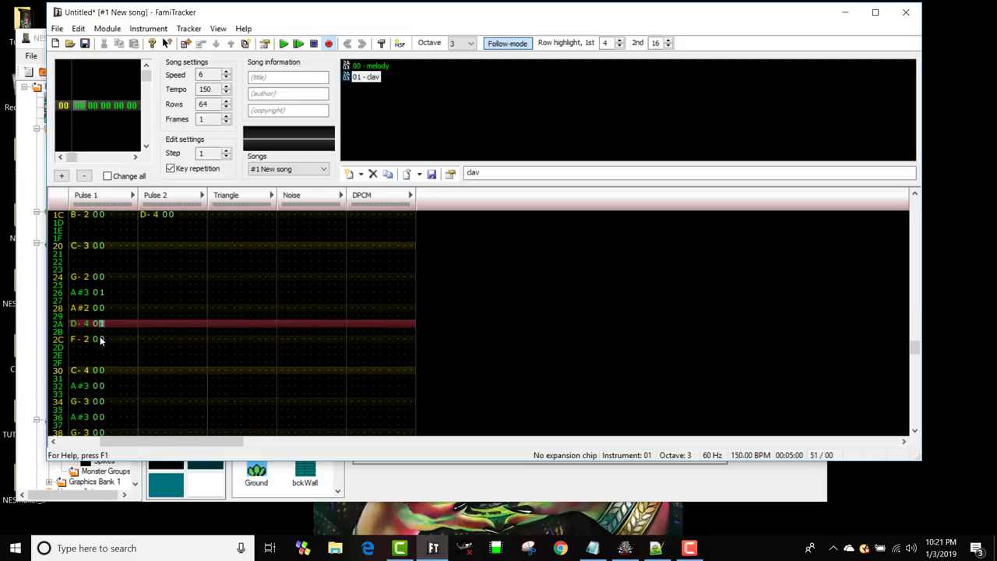
click(371, 68)
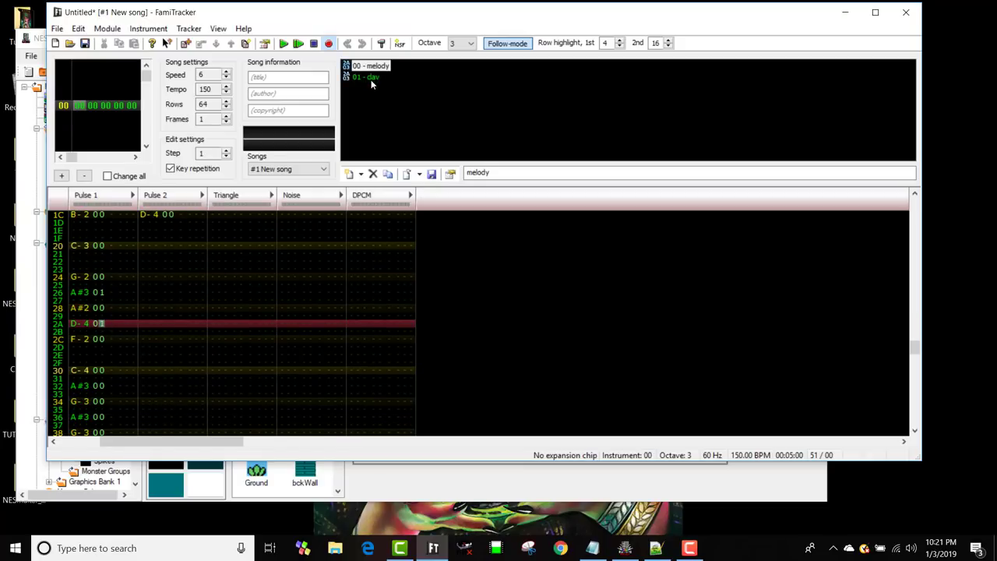
click(371, 79)
click(371, 69)
click(370, 77)
- Enter C-3 at row 00 and G-2 at row 04 of the Triangle channel with the melody instrument
scroll(265, 229, up, 9)
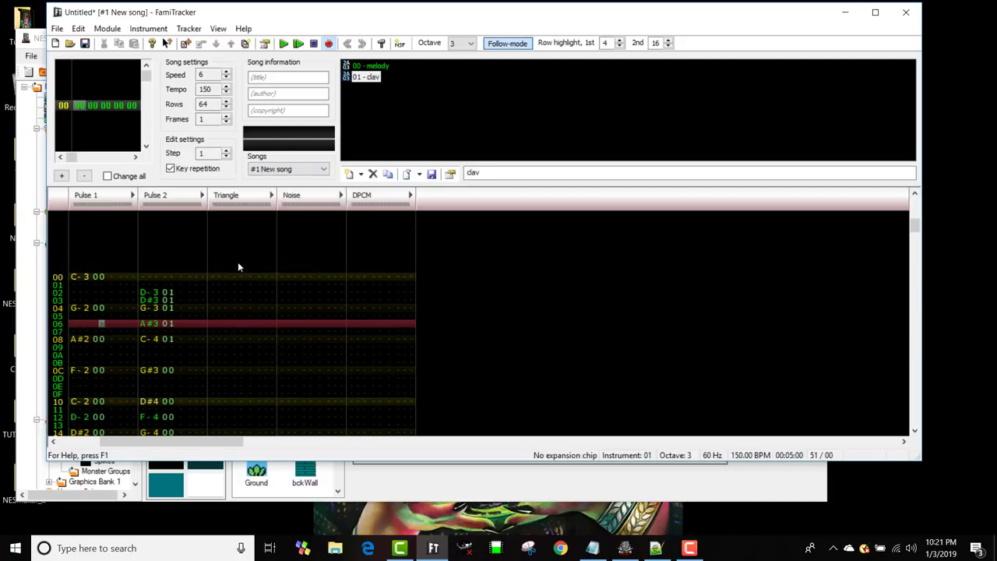
click(213, 276)
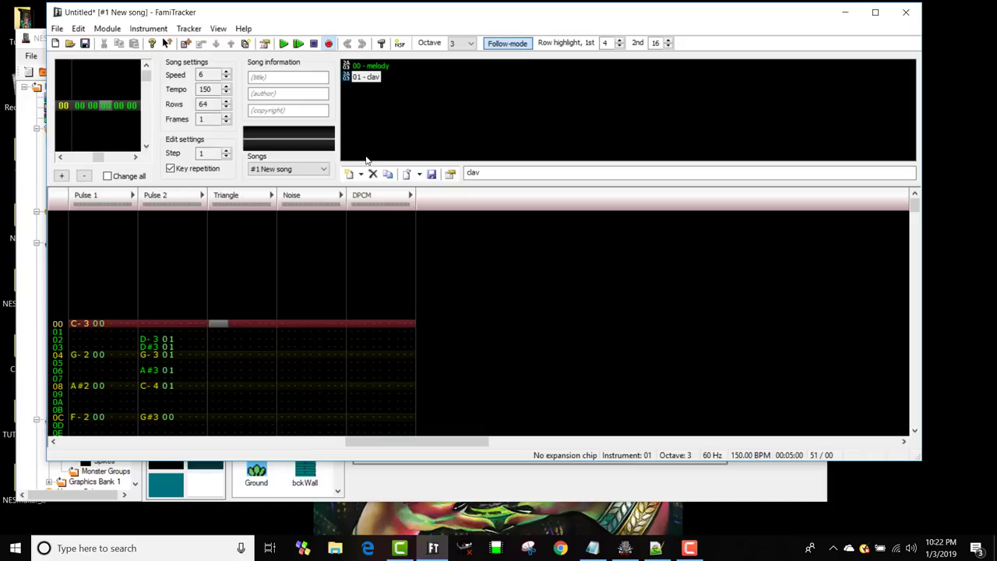
click(377, 67)
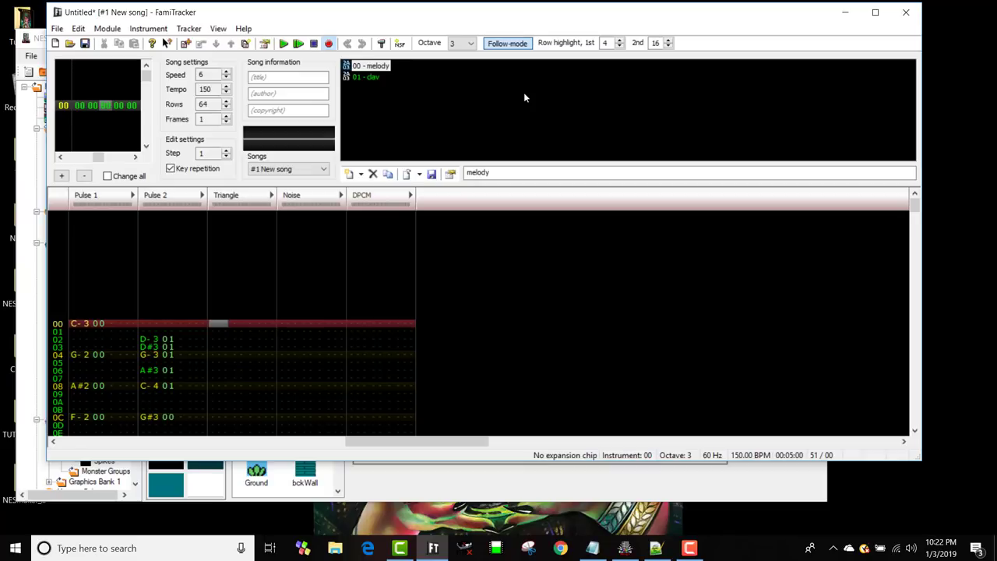
click(330, 43)
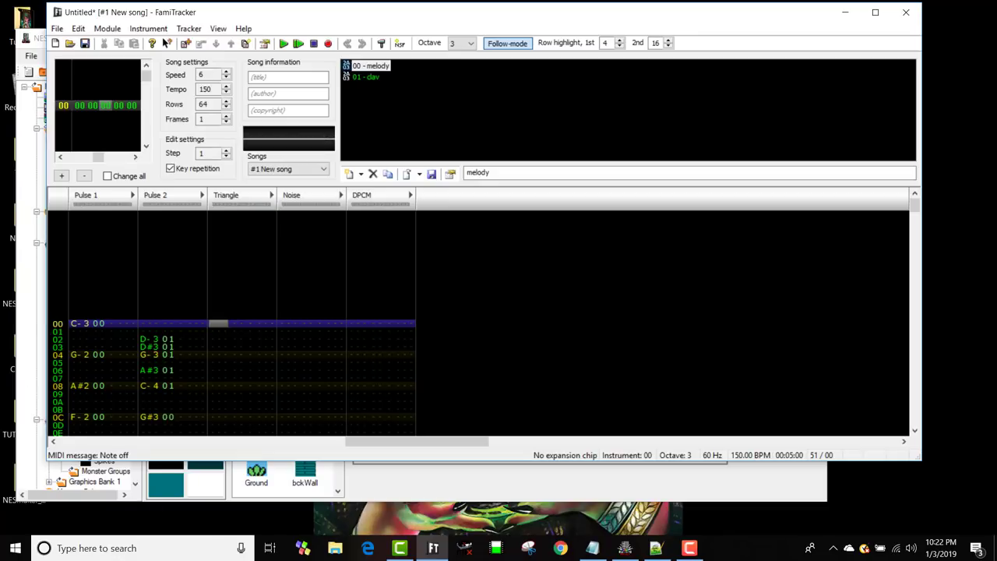
click(328, 43)
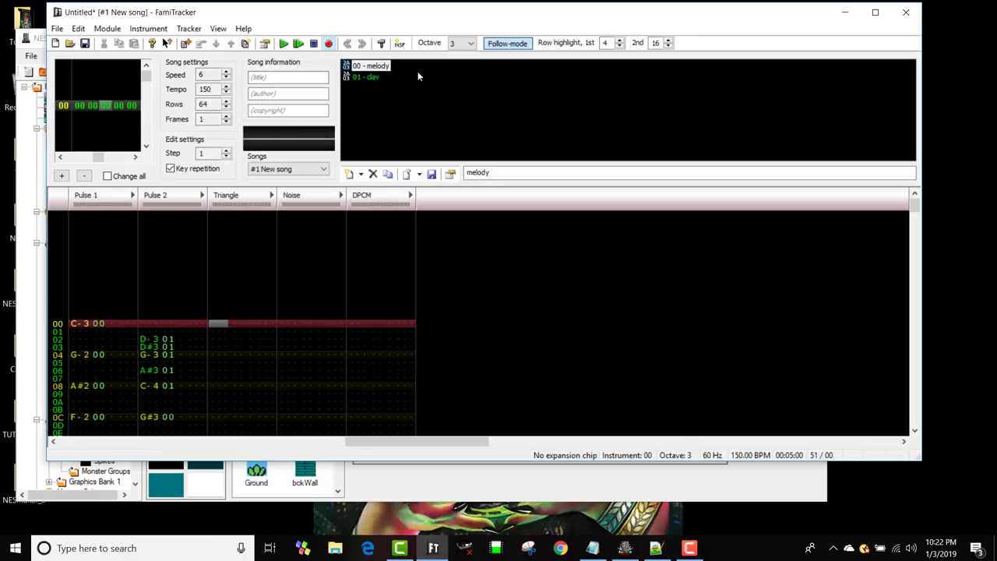
key(z)
key(Down)
key(Down)
key(Down)
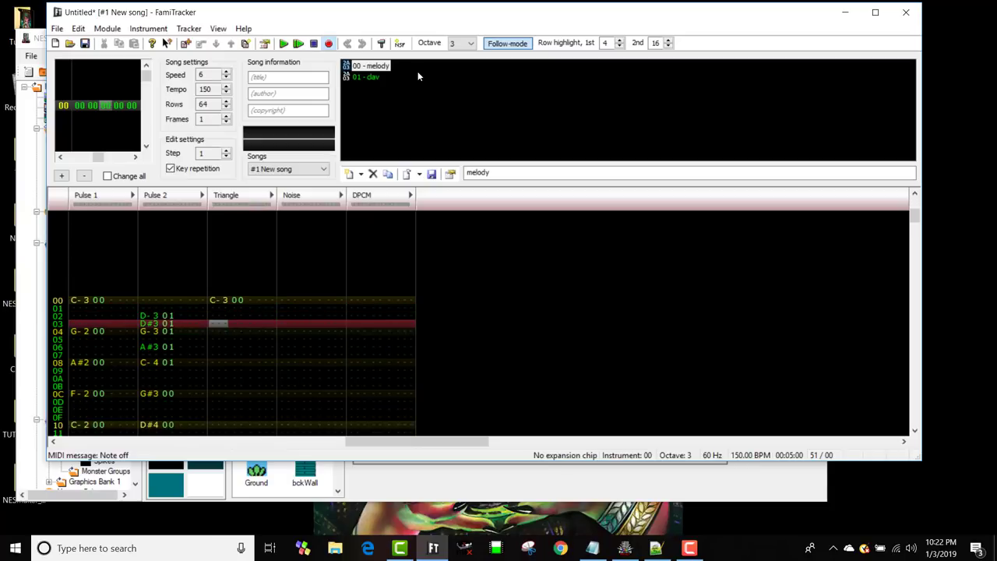
key(b)
key(Down)
key(Down)
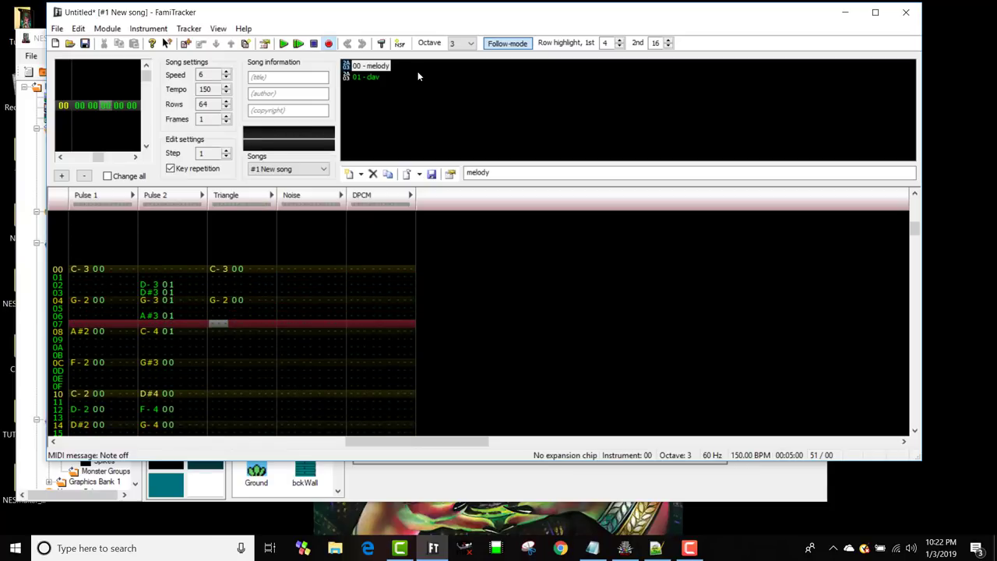
- Enter A#2 at row 08, F-2 at row 0C and C-3 at row 10 of Triangle, and play the pattern
key(Down)
key(j)
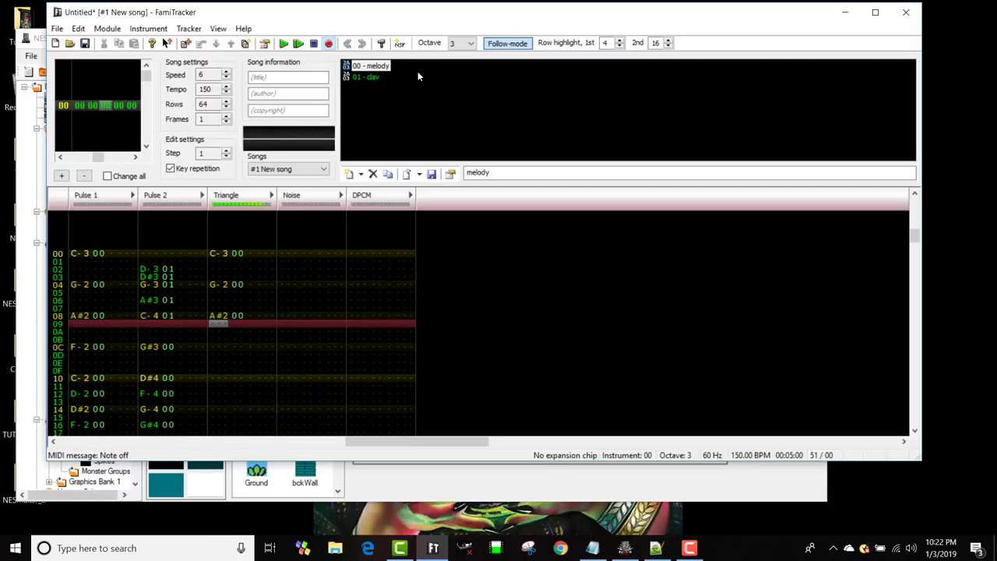
key(Down)
key(Down)
key(Down)
key(v)
key(Down)
key(Down)
key(Down)
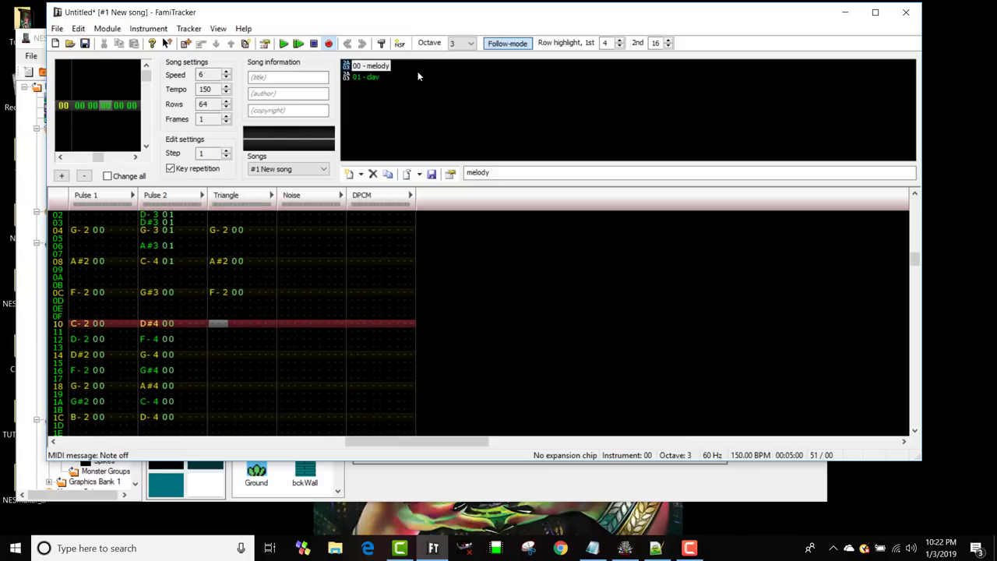
key(q)
key(Return)
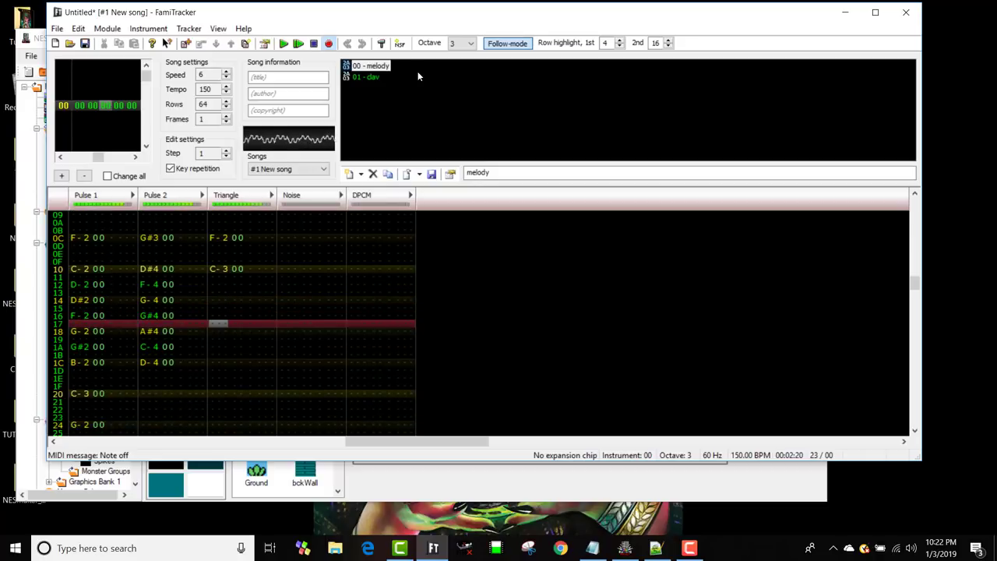
key(Return)
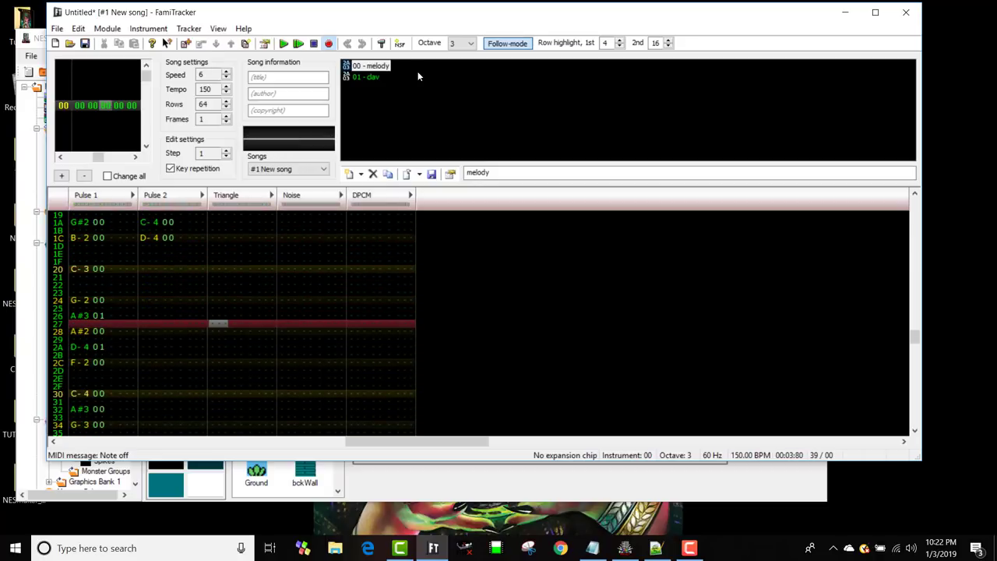
- Add a new instrument 02 and enable volume sequence 2 for it
scroll(266, 332, up, 5)
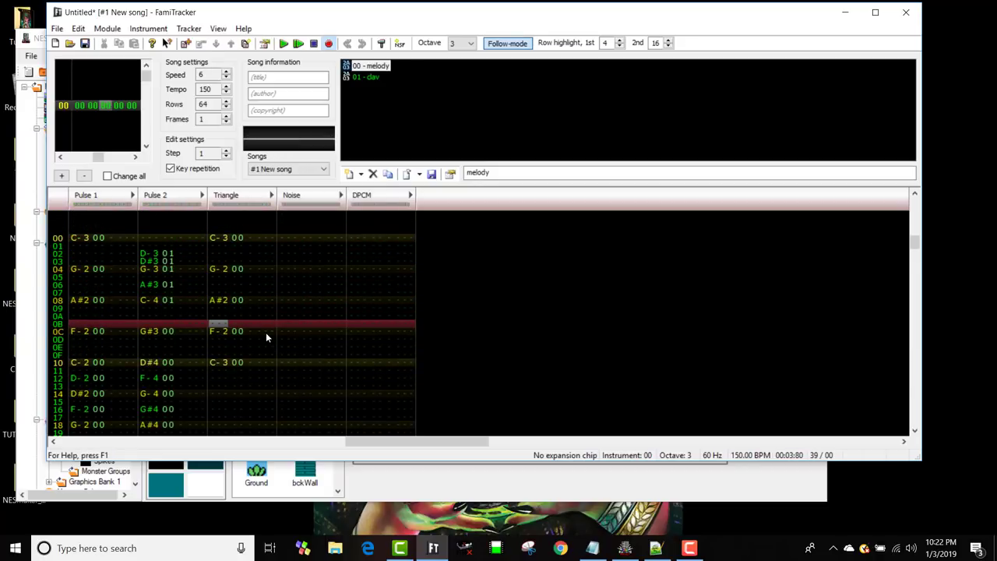
click(349, 173)
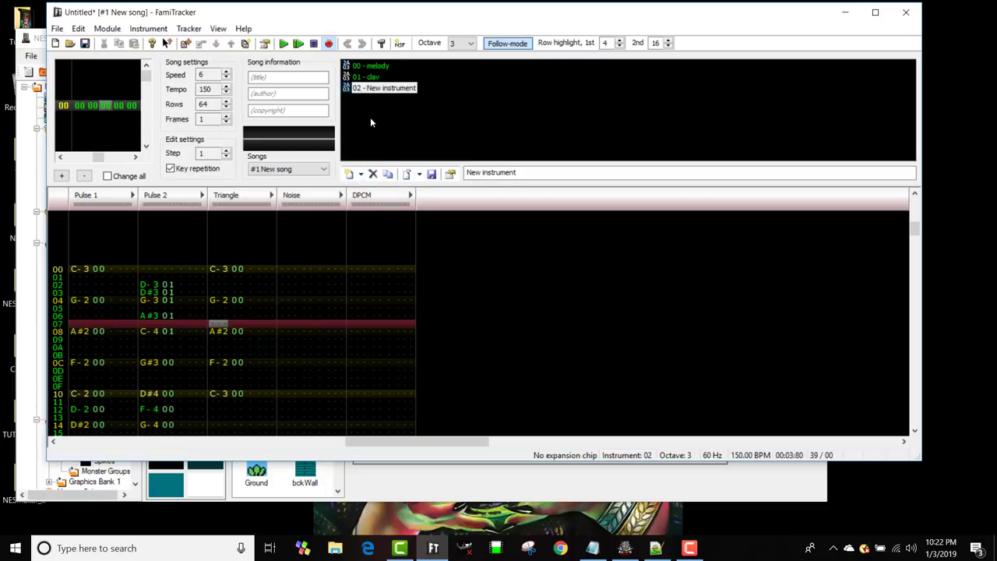
double_click(374, 88)
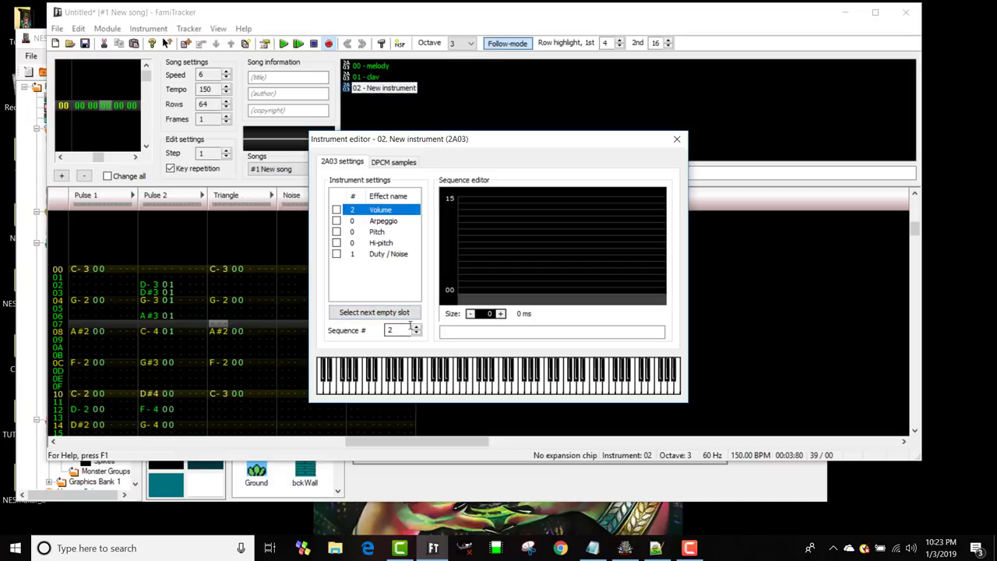
click(393, 313)
click(343, 210)
- Set instrument 02's volume sequence to a size of 5 and shape it as a falling envelope of 14 11 5 1 1
click(501, 313)
click(500, 314)
click(500, 313)
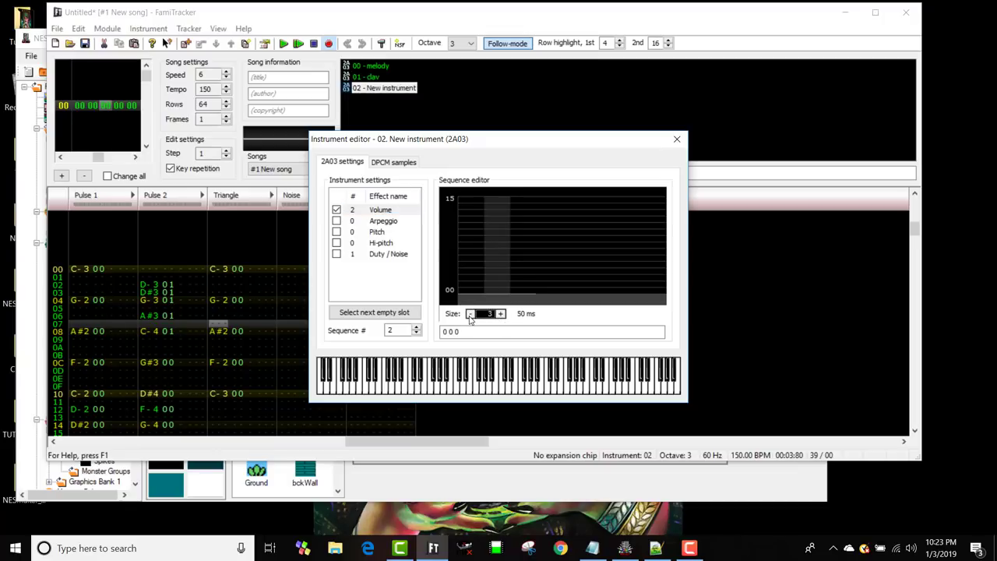
click(501, 313)
click(500, 313)
click(501, 313)
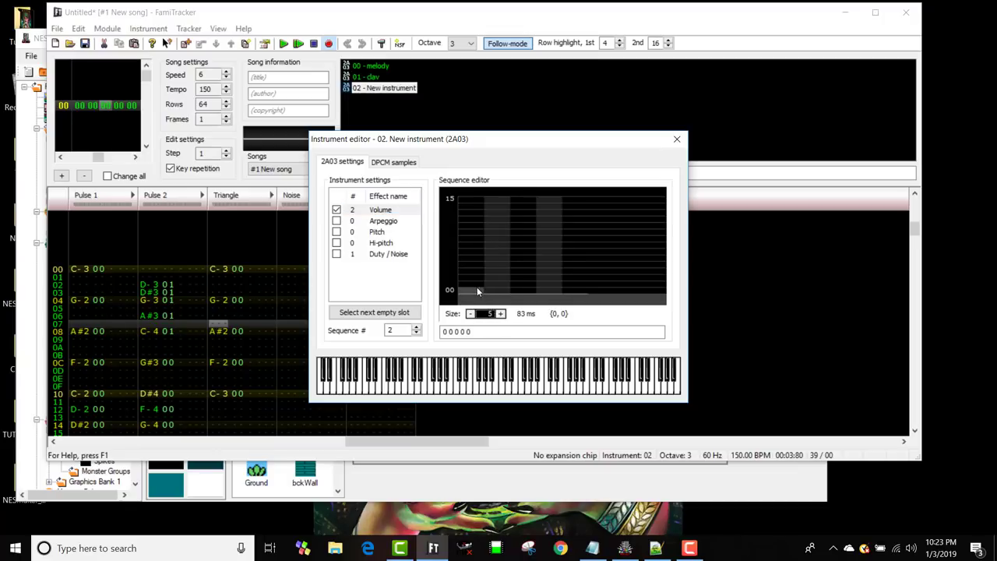
mouse_move(476, 287)
mouse_down()
mouse_move(480, 206)
mouse_move(525, 268)
mouse_up()
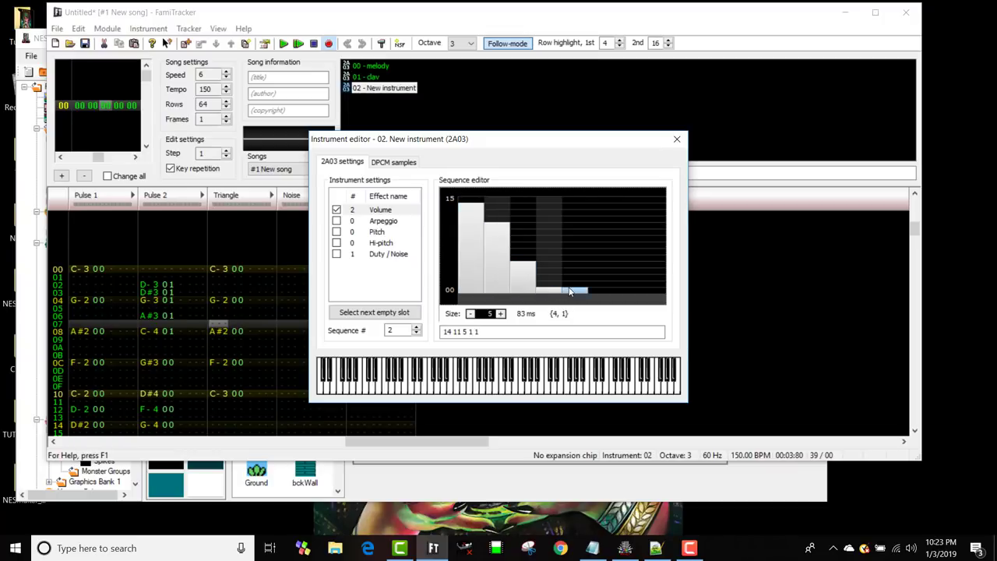
- Set the last value of instrument 02's volume sequence to 0 and audition the instrument on the Noise channel
drag(501, 142, 654, 142)
click(286, 269)
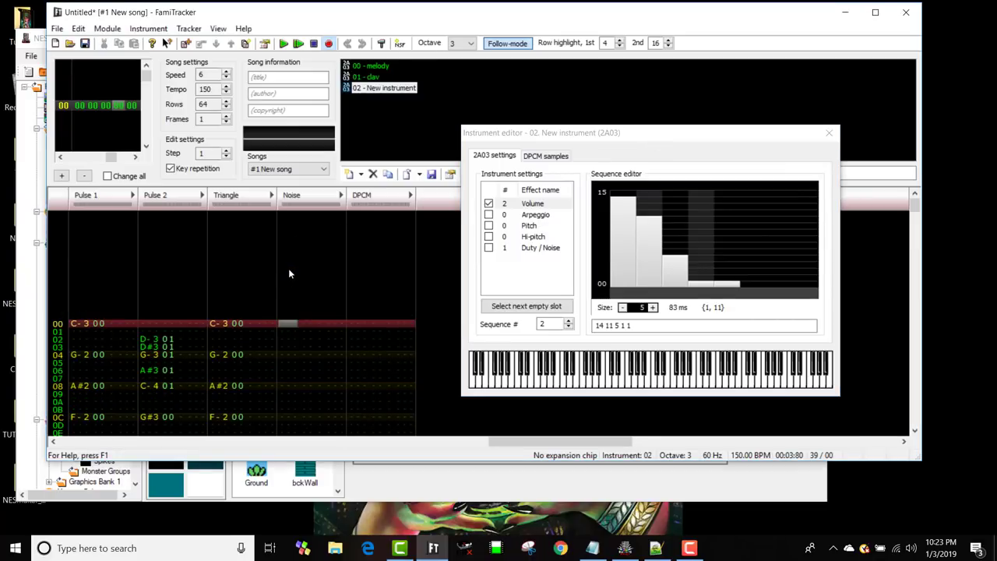
click(654, 326)
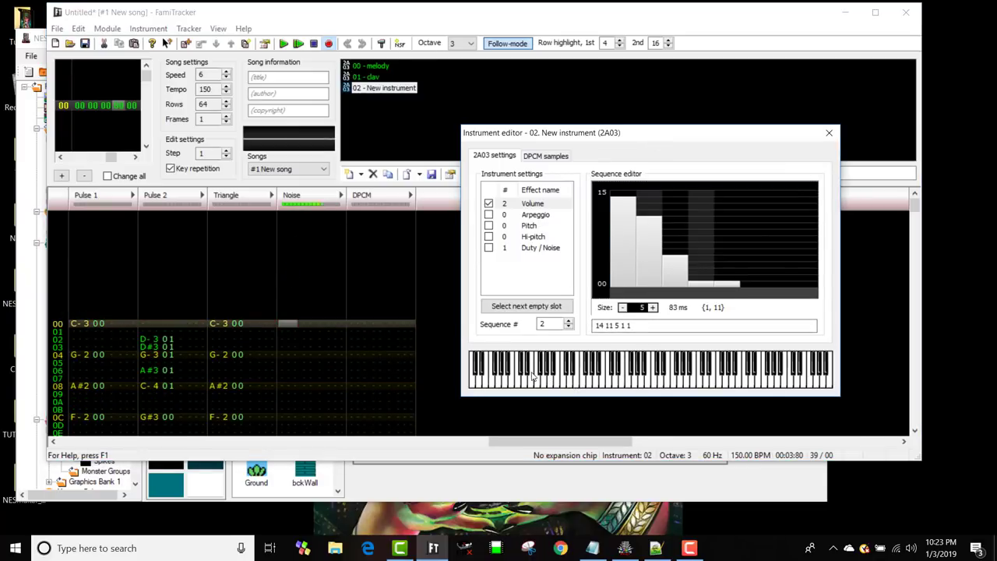
click(728, 289)
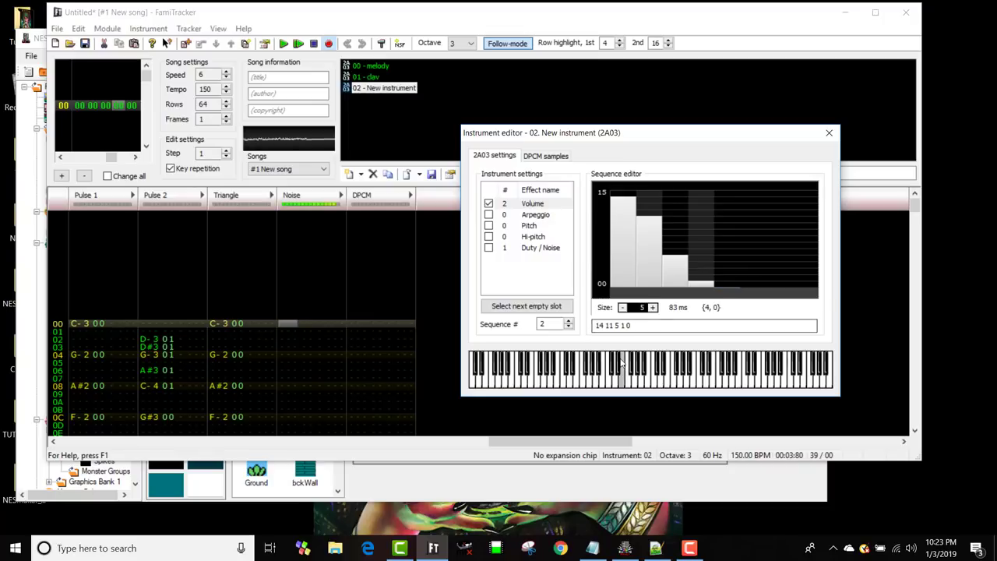
click(555, 389)
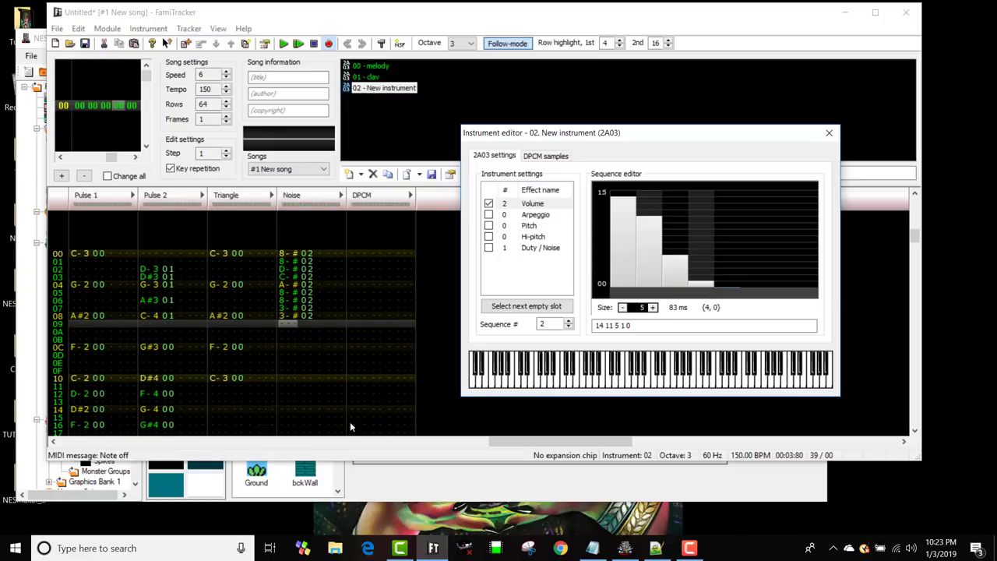
- Delete the stray test notes from rows 00 to 08 of the Noise channel and leave edit mode
drag(319, 338, 282, 261)
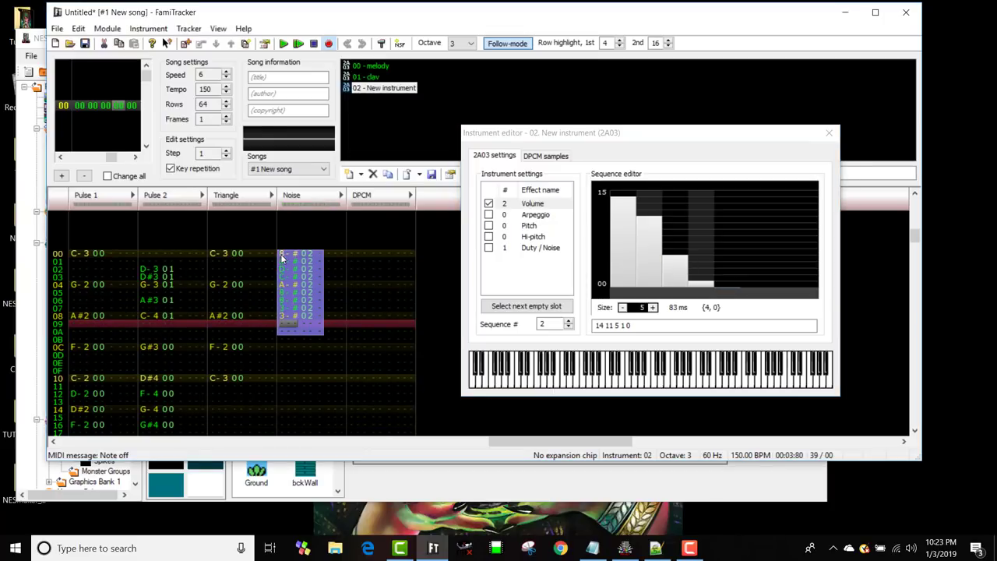
key(Delete)
key(space)
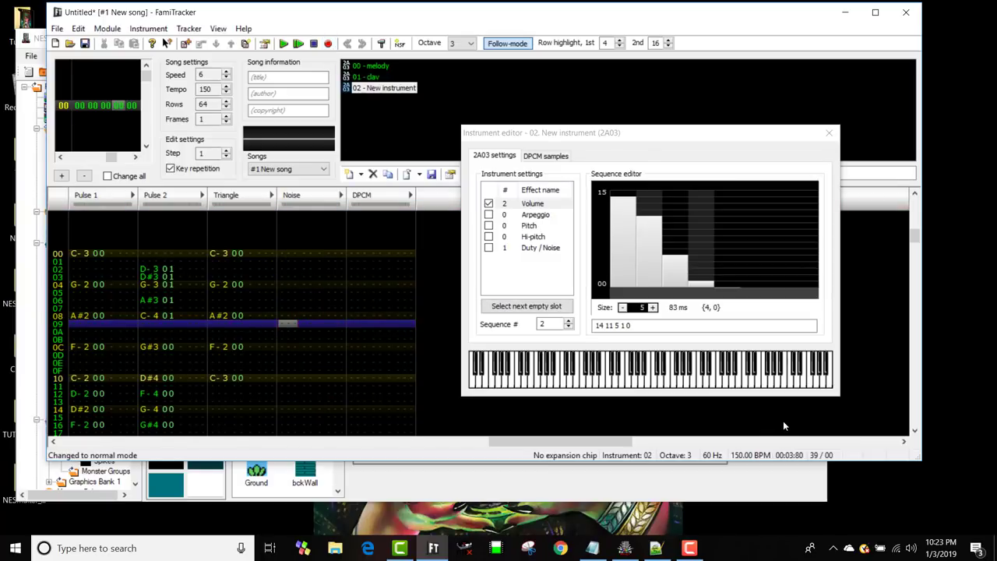
- Audition instrument 02 at various low and high pitches on the Noise channel
click(581, 385)
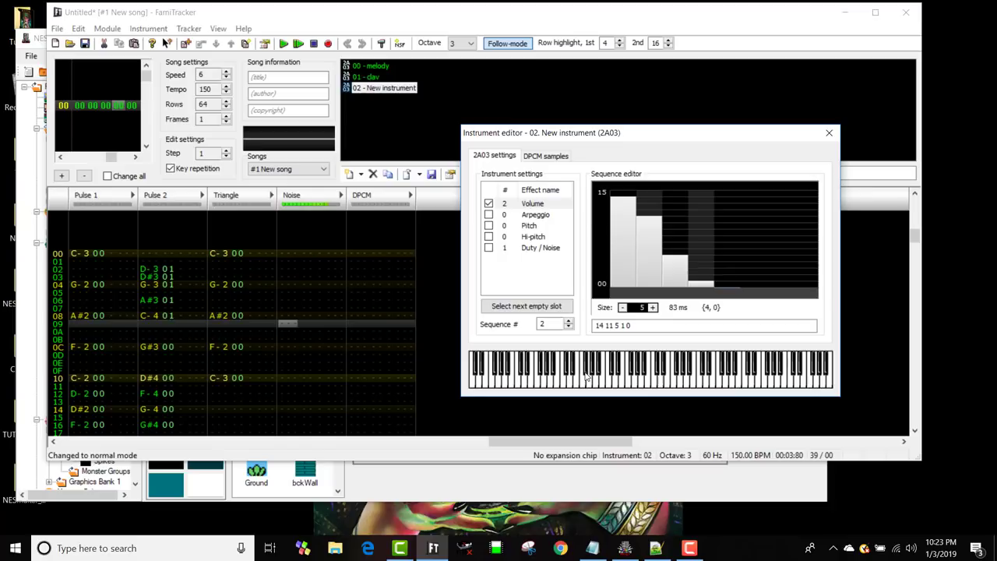
click(535, 387)
click(536, 381)
click(549, 383)
click(567, 382)
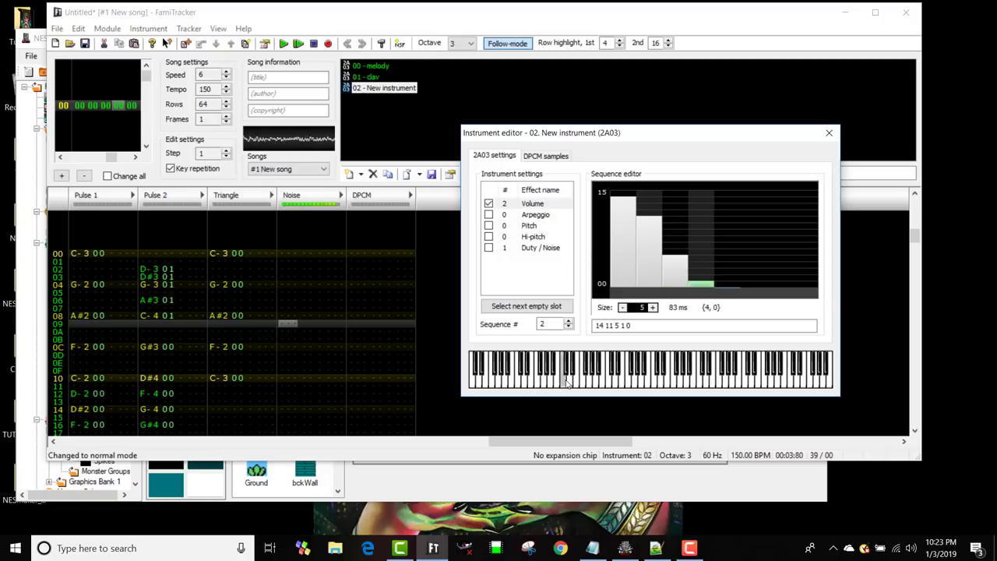
click(526, 385)
click(536, 383)
click(577, 386)
click(574, 371)
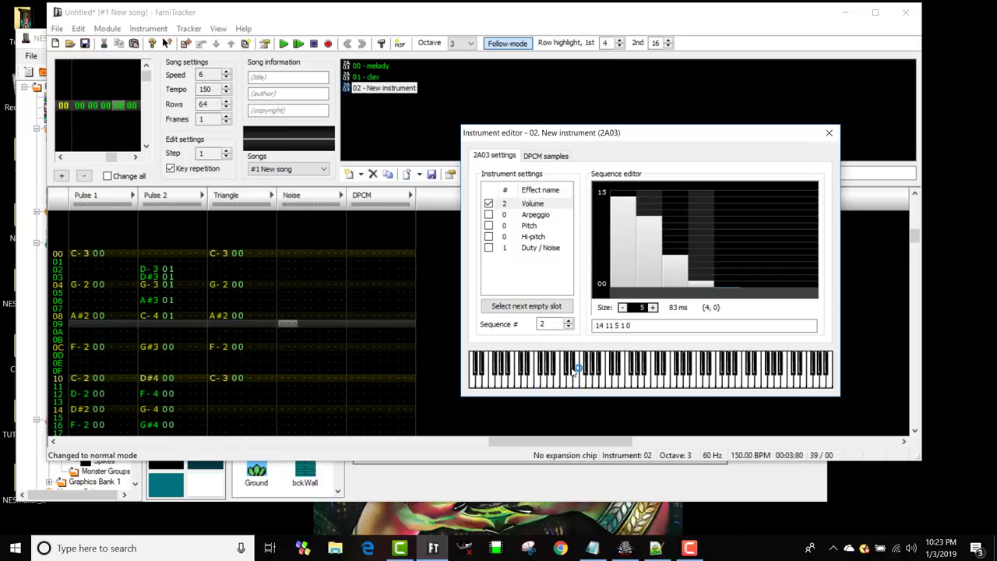
key(z)
key(z)
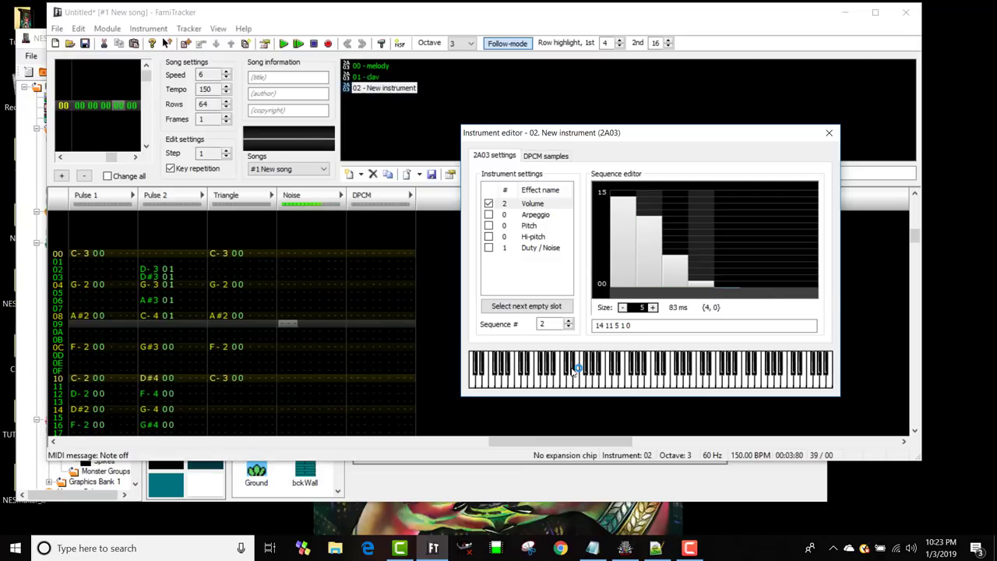
- Enter 0-# at row 00 and 8-# at row 04 of the Noise channel with instrument 02
click(286, 262)
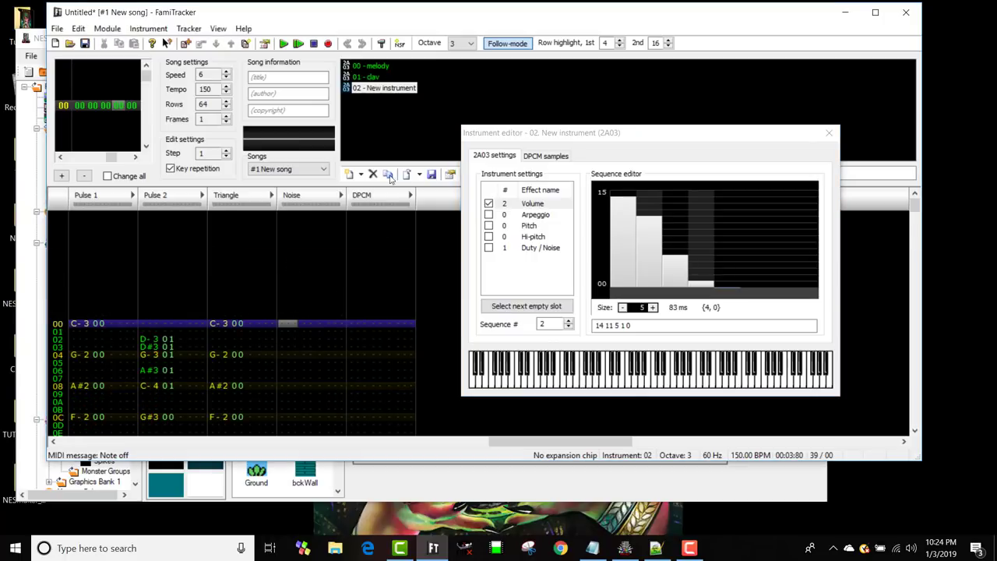
click(327, 44)
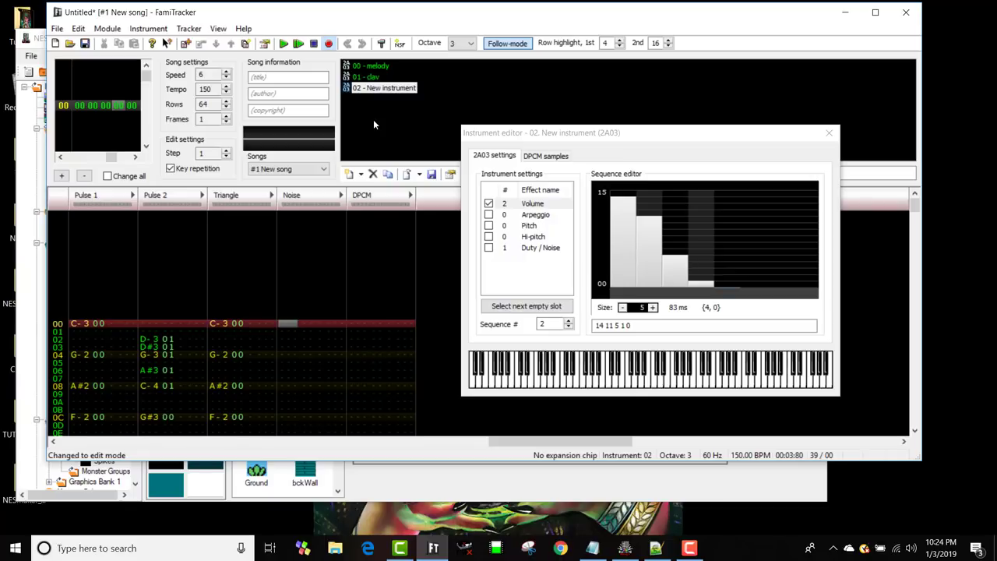
key(q)
key(Down)
key(Down)
key(Down)
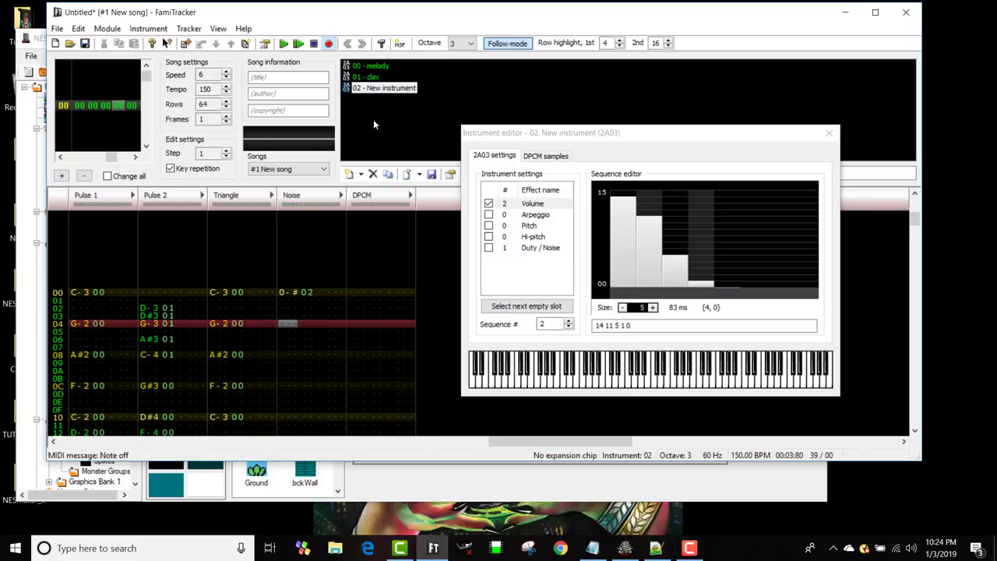
key(c)
- Enter 0-# at rows 08 and 0A of the Noise channel with instrument 02
key(Down)
key(Down)
key(Down)
key(q)
key(Down)
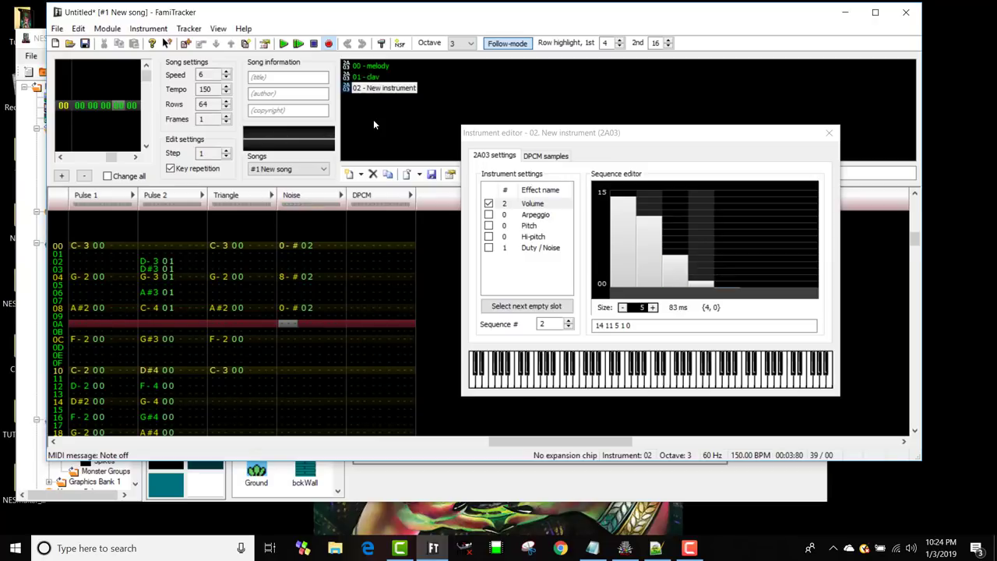
key(q)
key(Down)
key(Down)
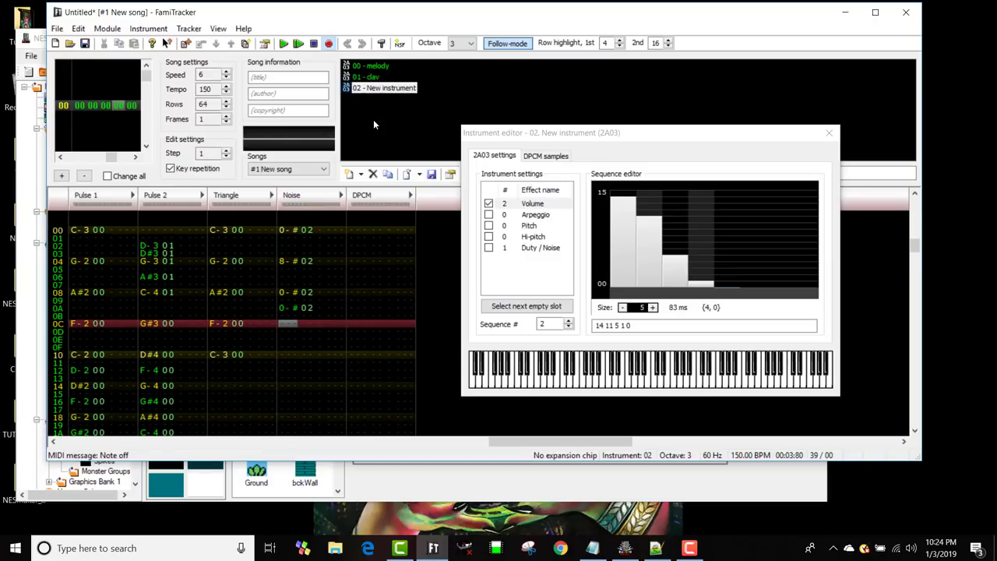
- Enter 8-# at row 0C of the Noise channel with instrument 02 and play the pattern back
key(Return)
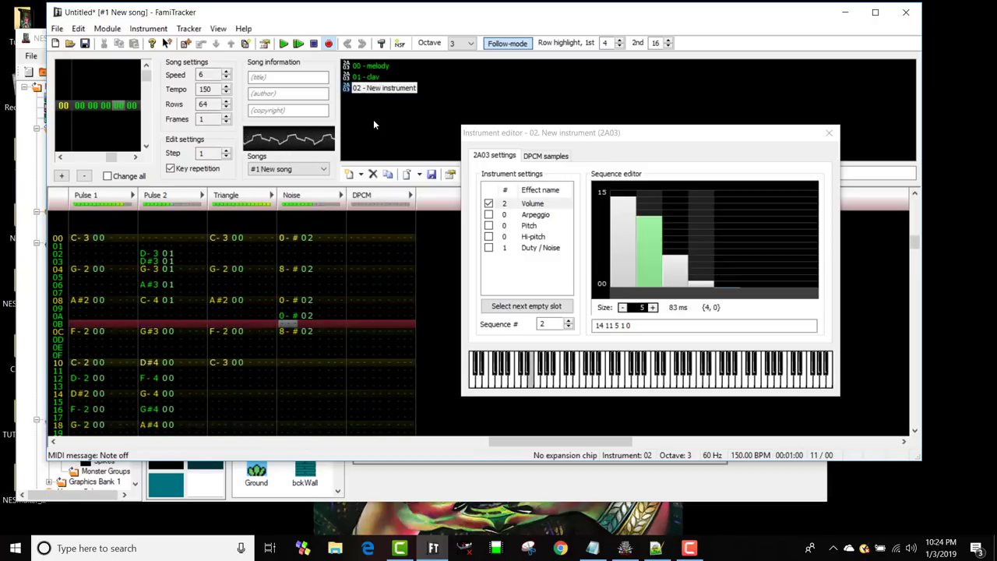
key(Return)
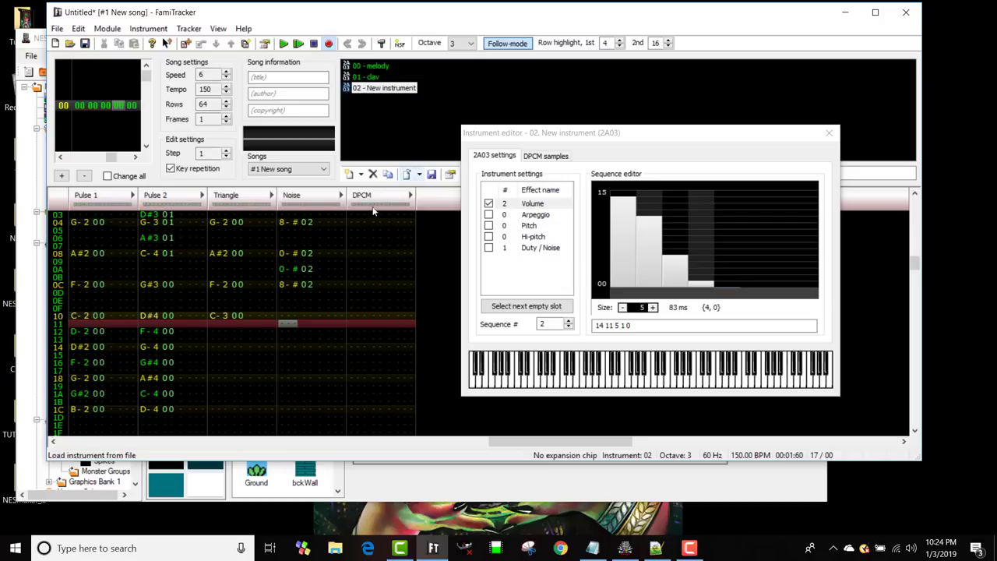
- Enter E-# at row 02 of the Noise channel with instrument 02
scroll(325, 250, up, 4)
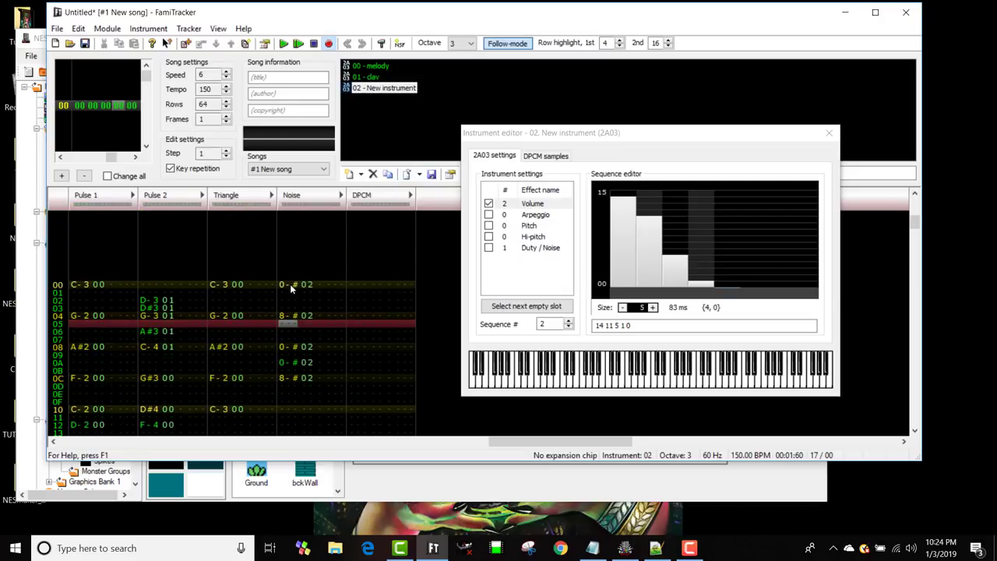
key(Down)
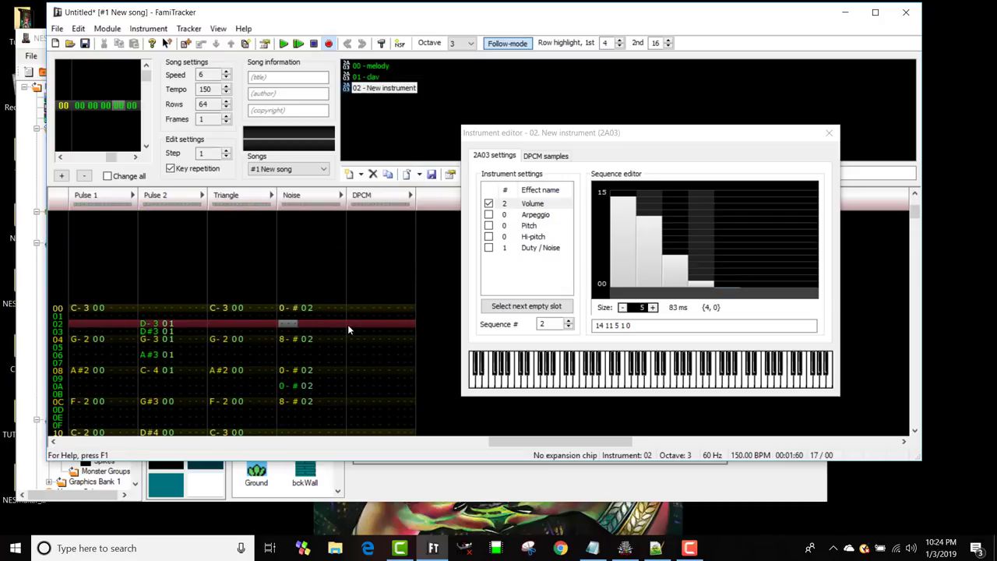
key(w)
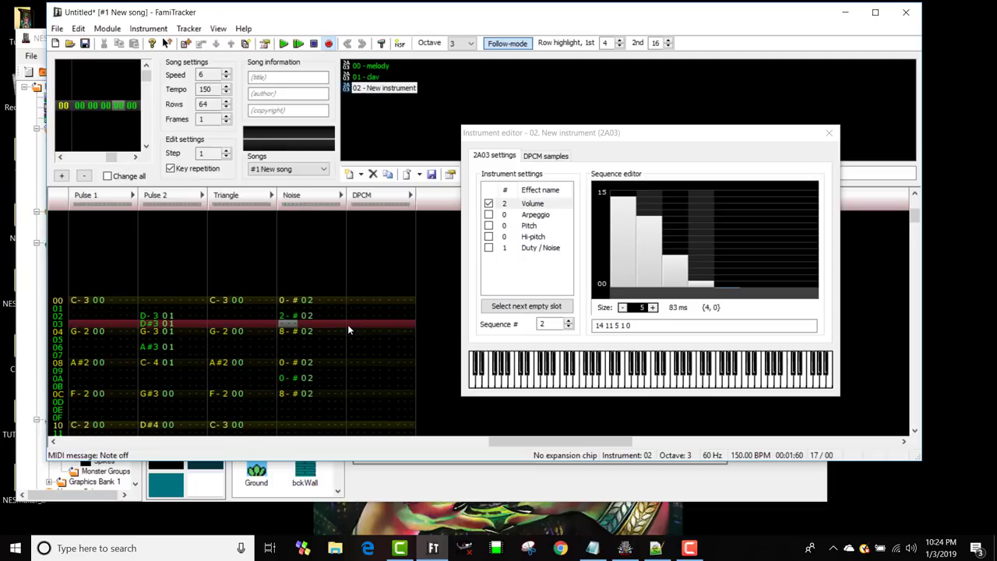
key(Up)
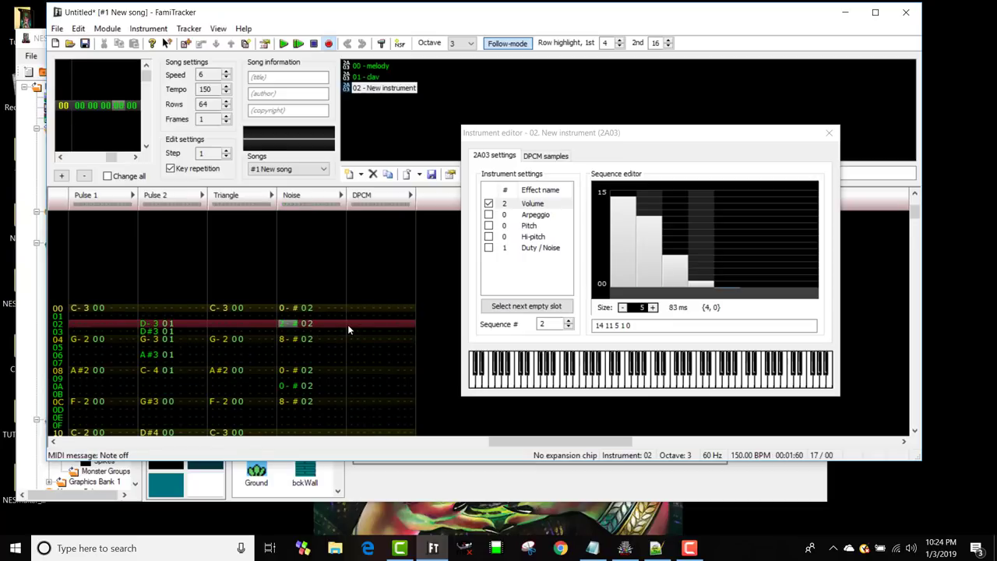
key(o)
key(Down)
key(Up)
key(Down)
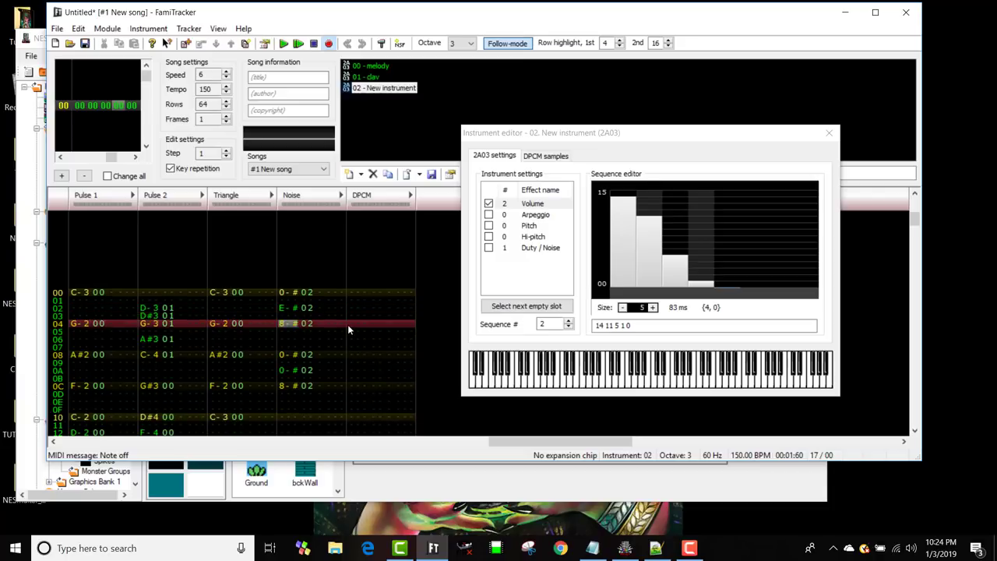
- Enter E-# at rows 06 and 0E of the Noise channel with instrument 02 and play the pattern back
key(Down)
key(Down)
key(Down)
key(Down)
key(Down)
key(Down)
key(Down)
key(Down)
key(Down)
key(Down)
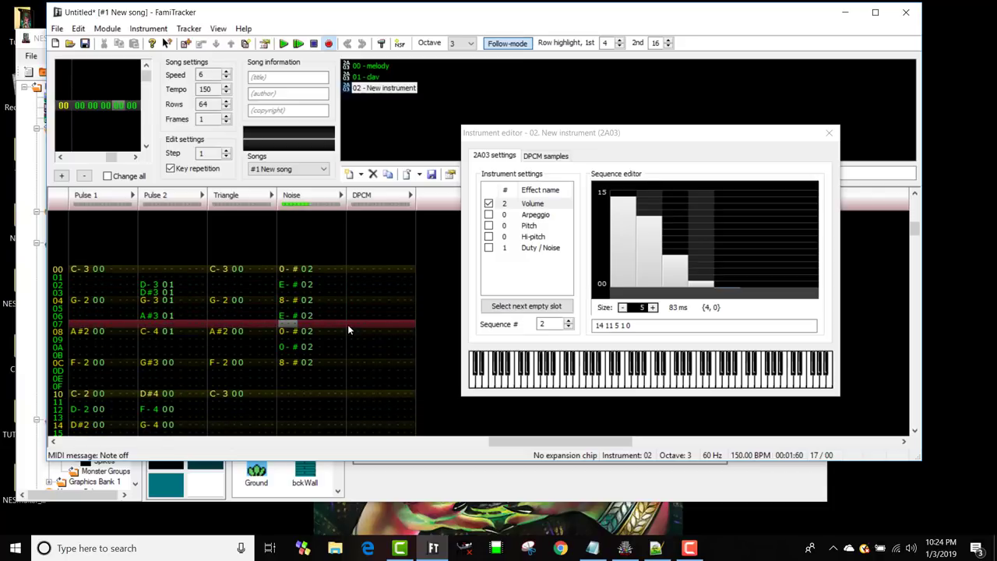
key(o)
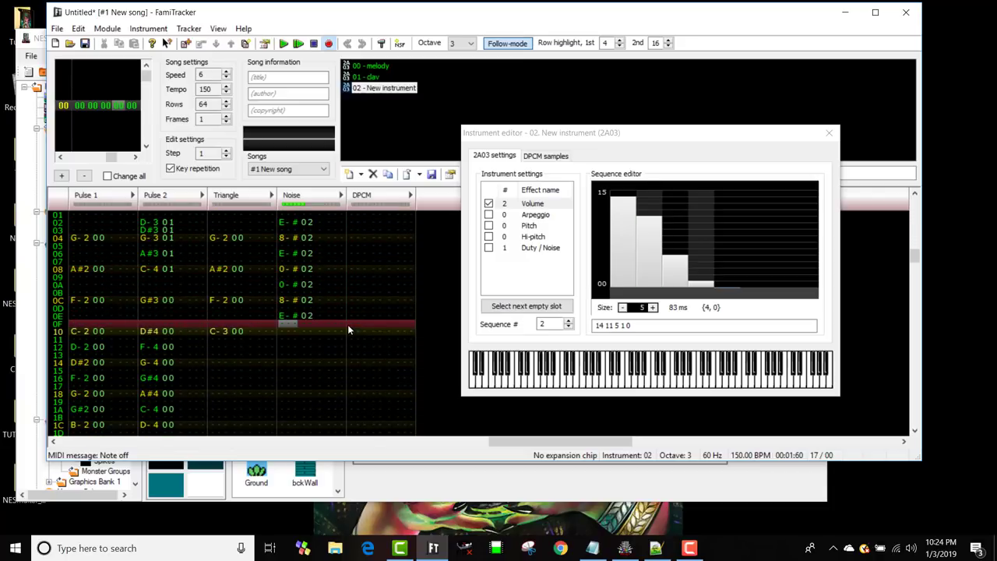
key(Return)
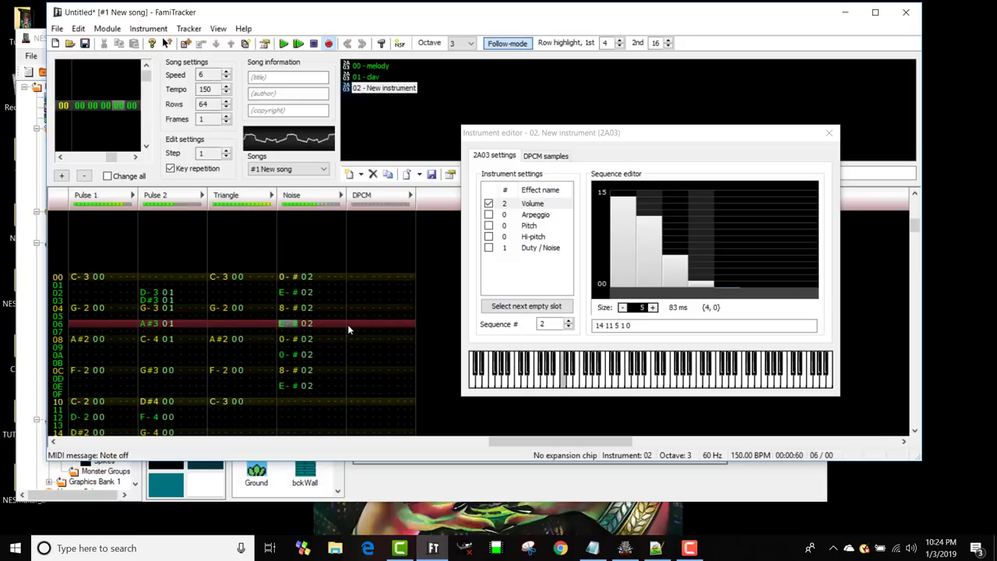
key(Return)
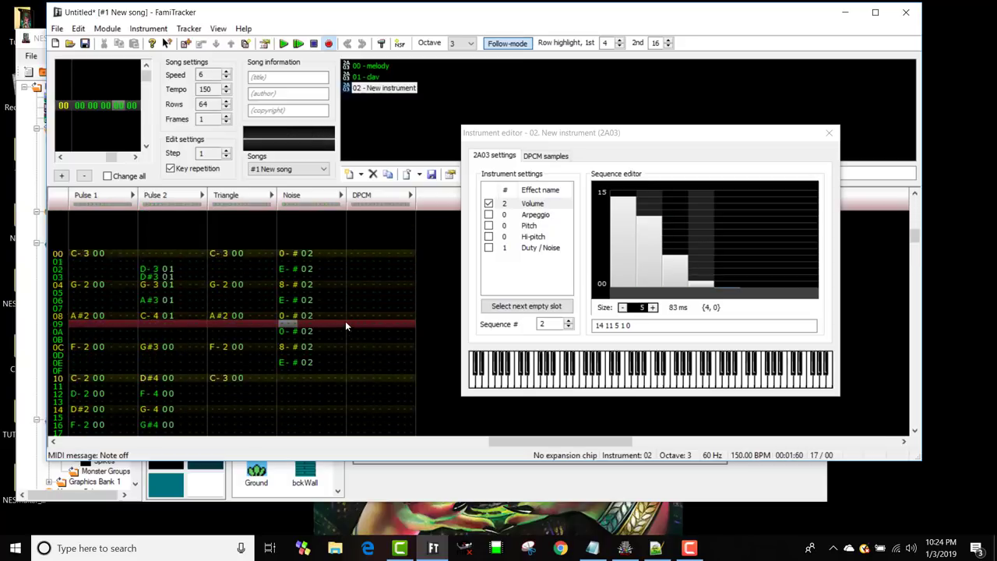
- Copy the drum pattern in rows 00 to 0E of the Noise channel and paste it at row 10
click(283, 316)
drag(281, 288, 319, 398)
scroll(328, 386, down, 1)
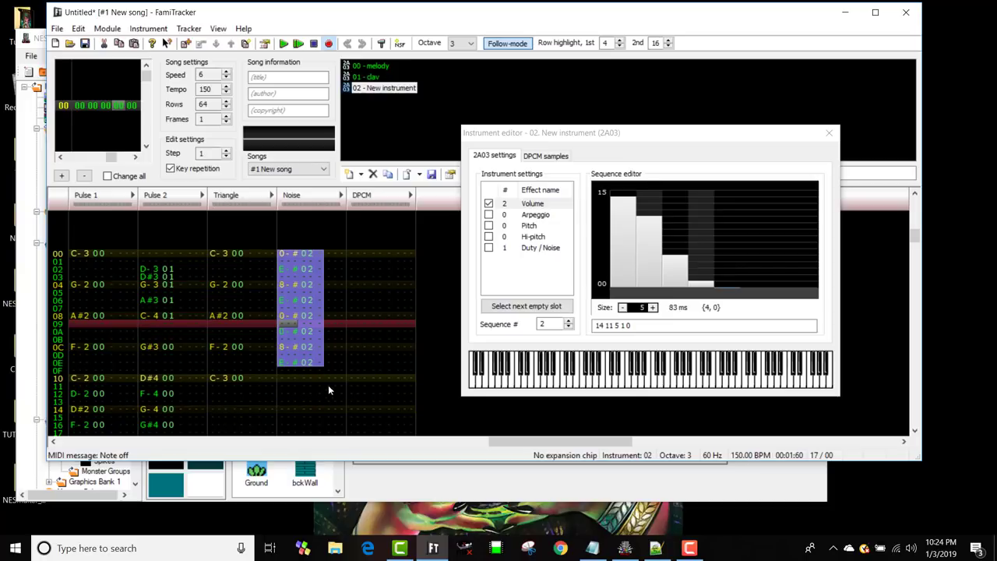
click(286, 382)
key(ctrl+v)
scroll(362, 384, down, 3)
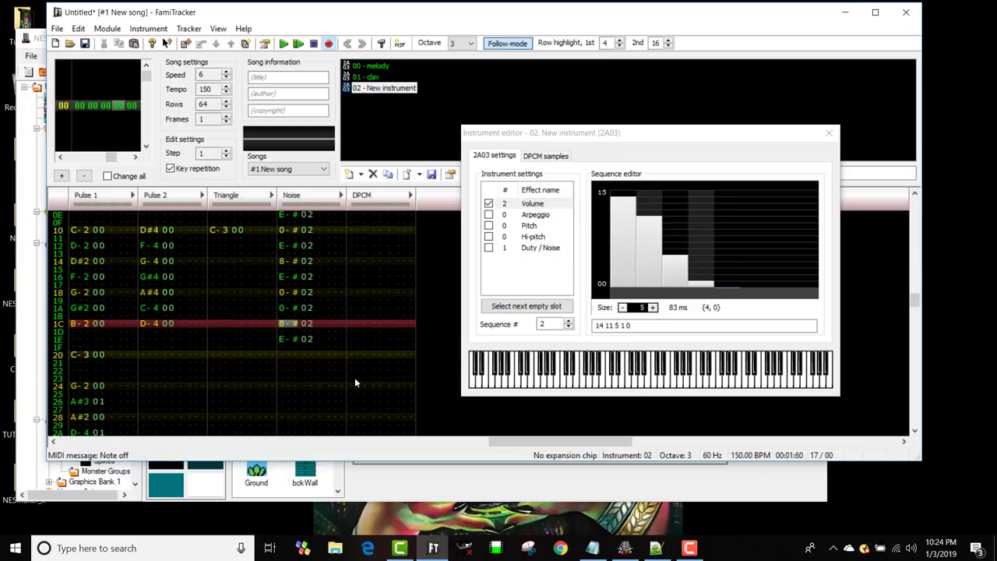
- Paste the copied drum pattern at rows 20 and 30 of the Noise channel and play the song back
click(287, 355)
key(ctrl+v)
scroll(310, 353, down, 4)
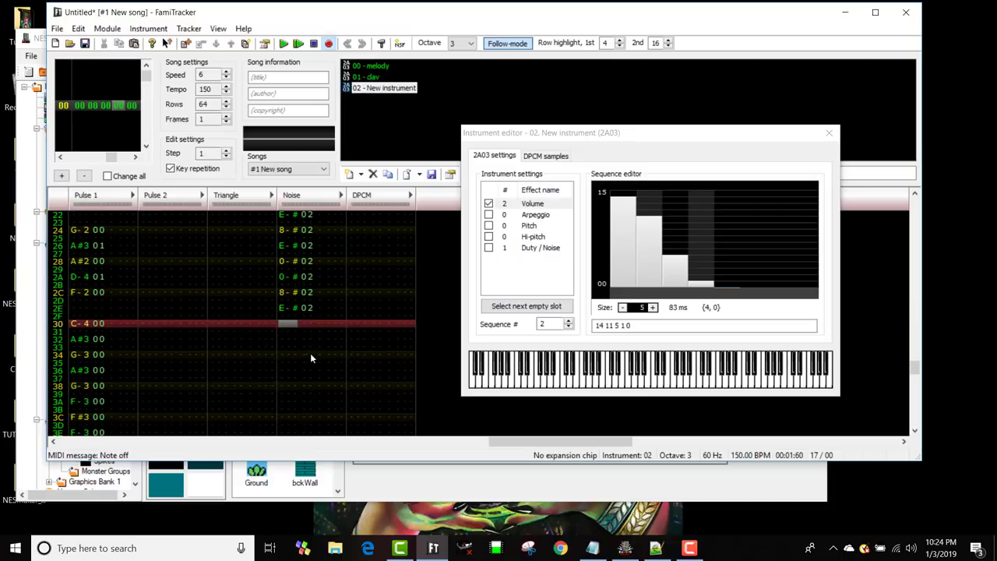
key(ctrl+v)
scroll(327, 335, down, 1)
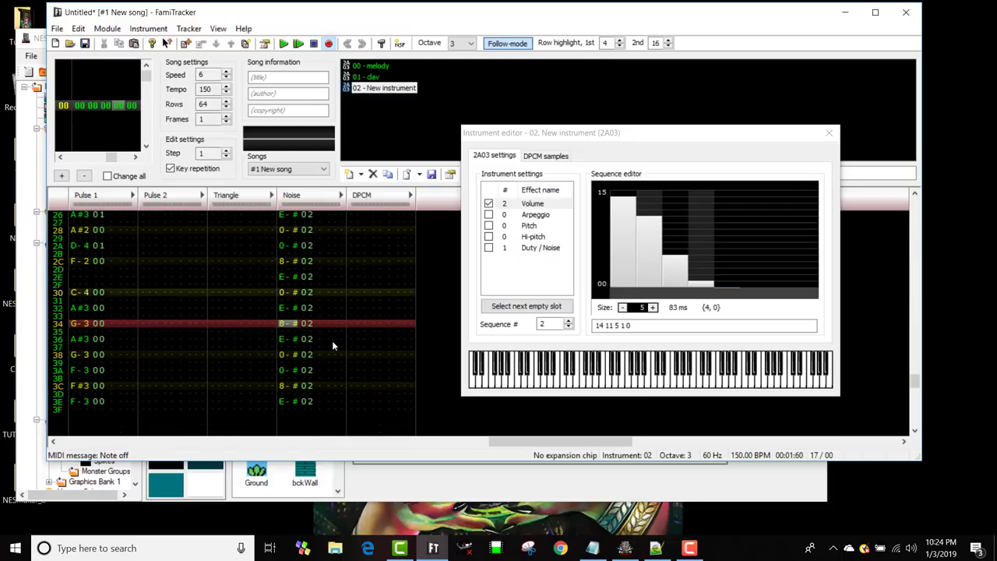
key(Return)
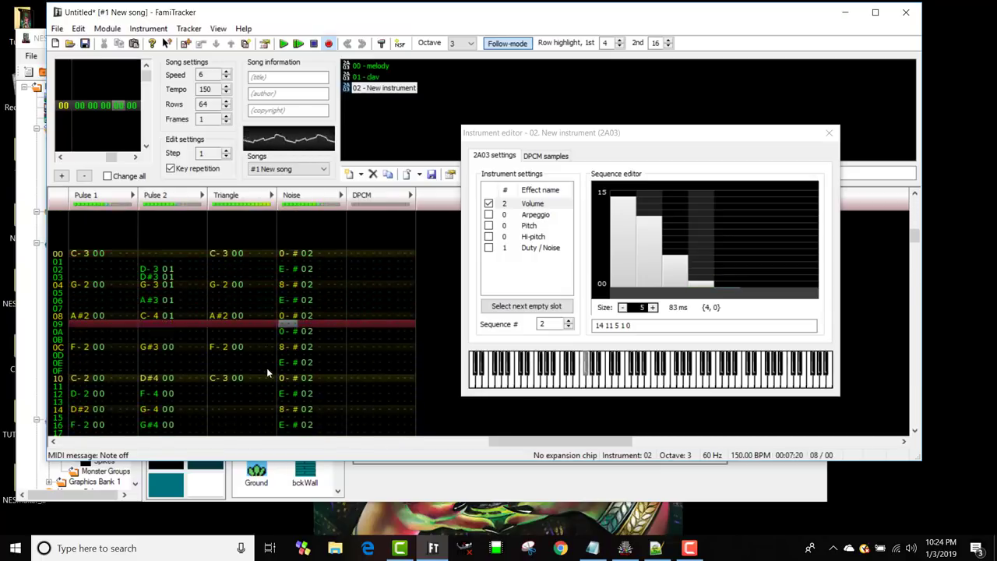
key(Return)
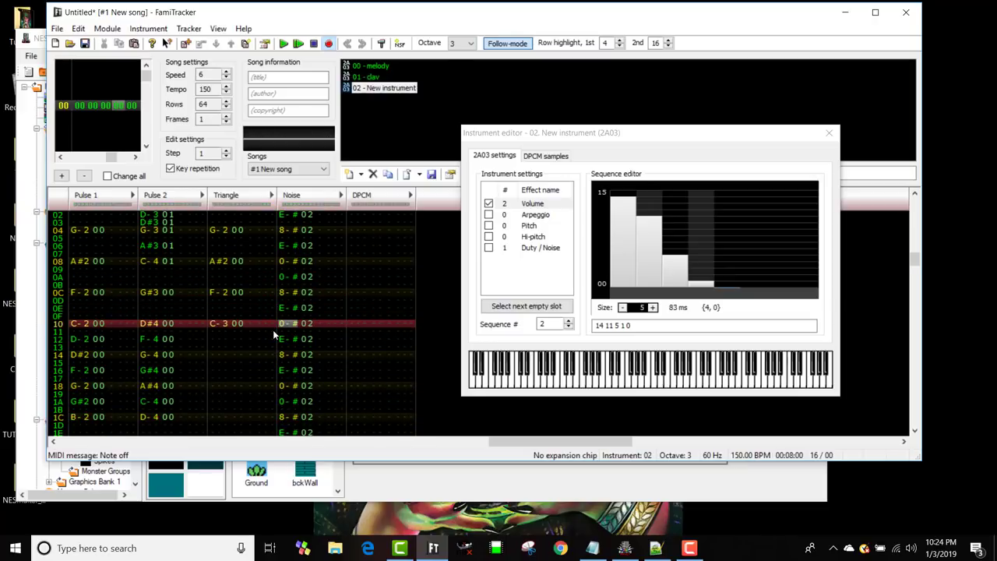
- Place the cursor at row 11 of the Triangle channel, directly below its last note
key(Left)
key(Left)
key(Left)
key(Left)
key(Left)
key(Left)
key(Left)
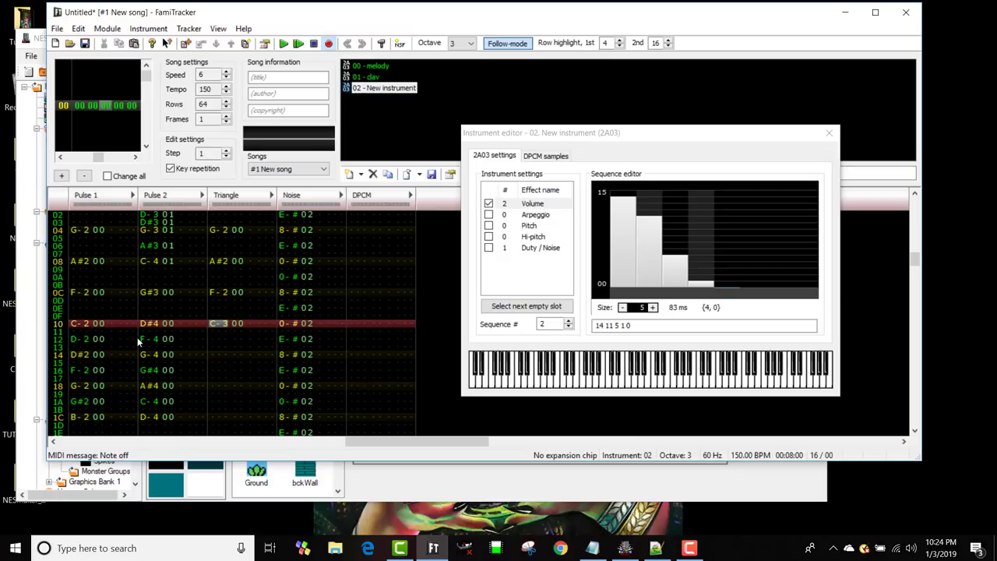
key(Down)
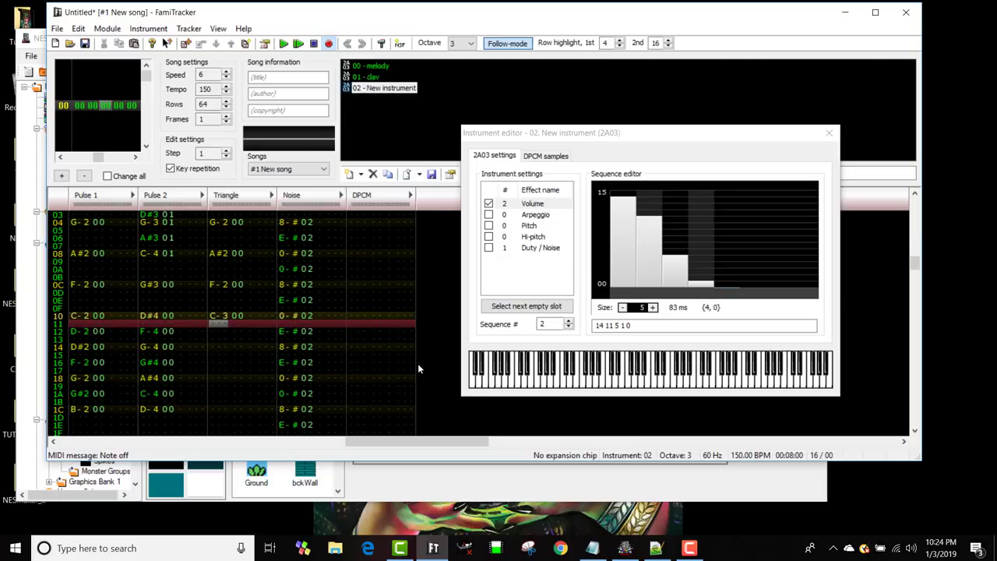
click(107, 28)
click(225, 148)
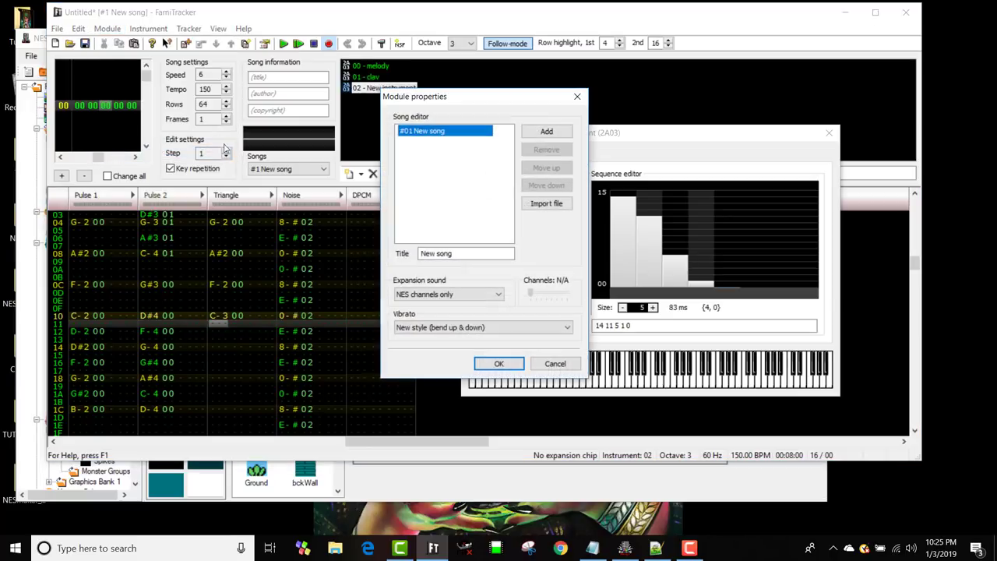
click(577, 96)
click(107, 29)
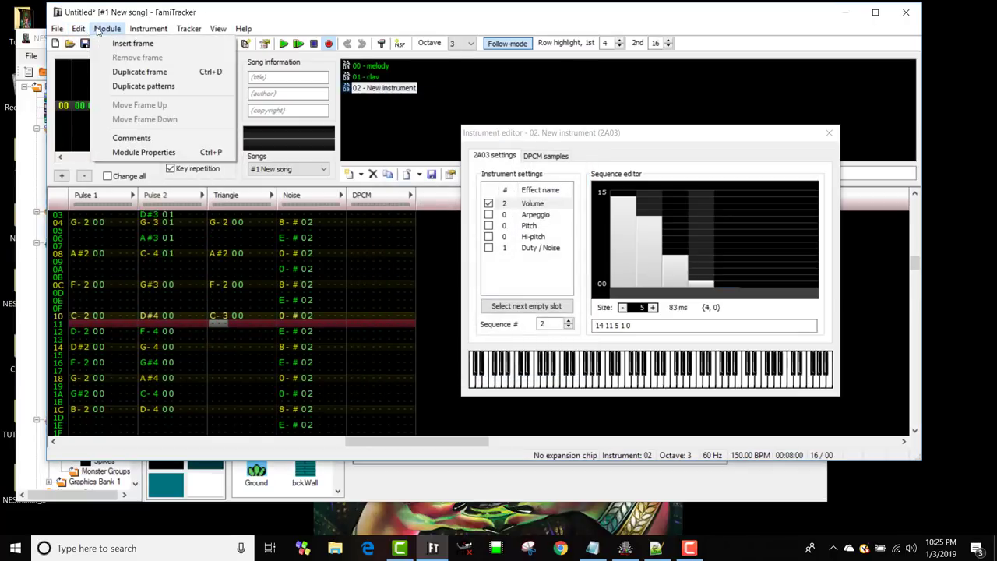
- Check which key is assigned to Note cut in the general configuration and close the settings without changes
mouse_move(57, 28)
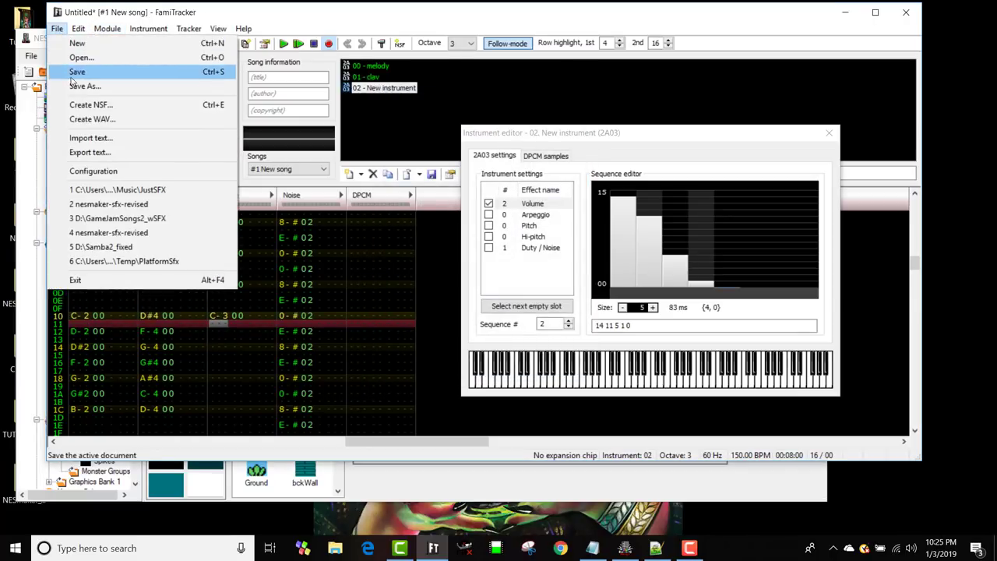
click(92, 170)
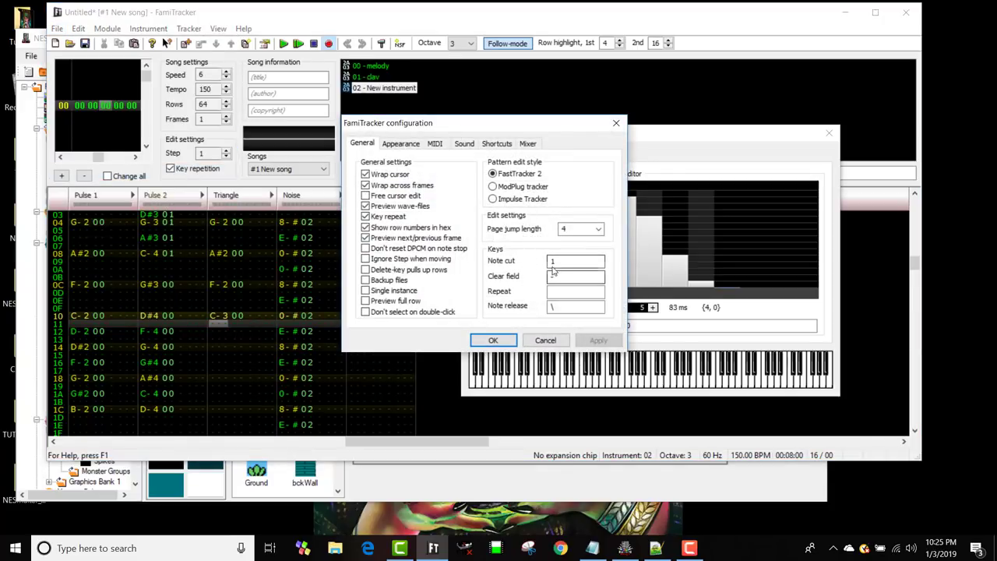
double_click(557, 261)
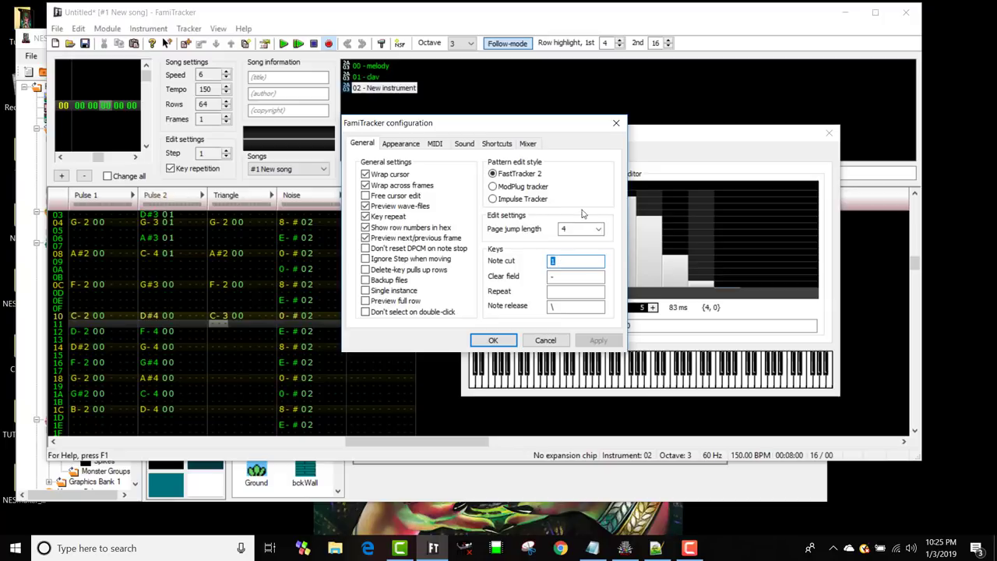
click(616, 122)
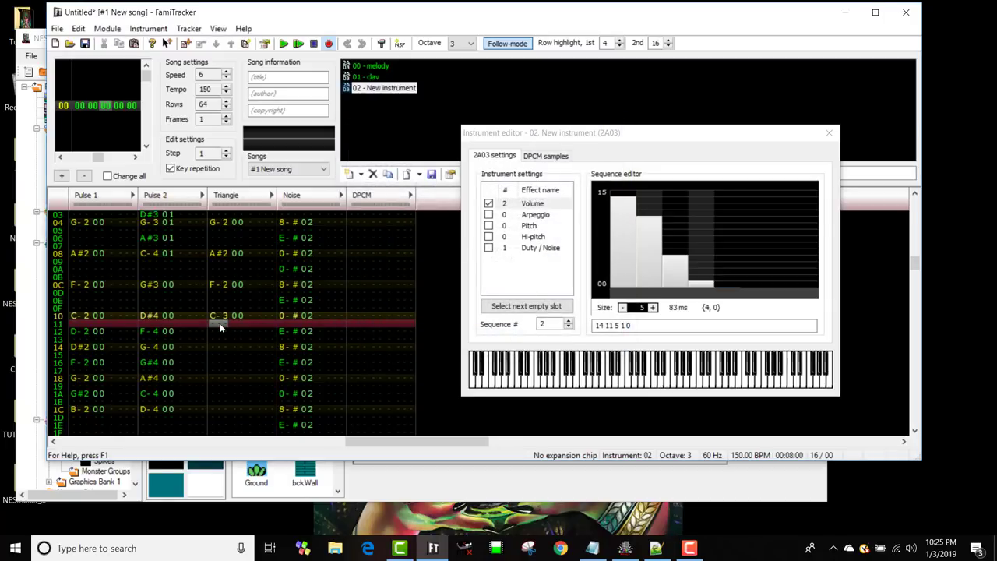
- Insert a note cut at row 11 of the Triangle channel and play the song back
key(1)
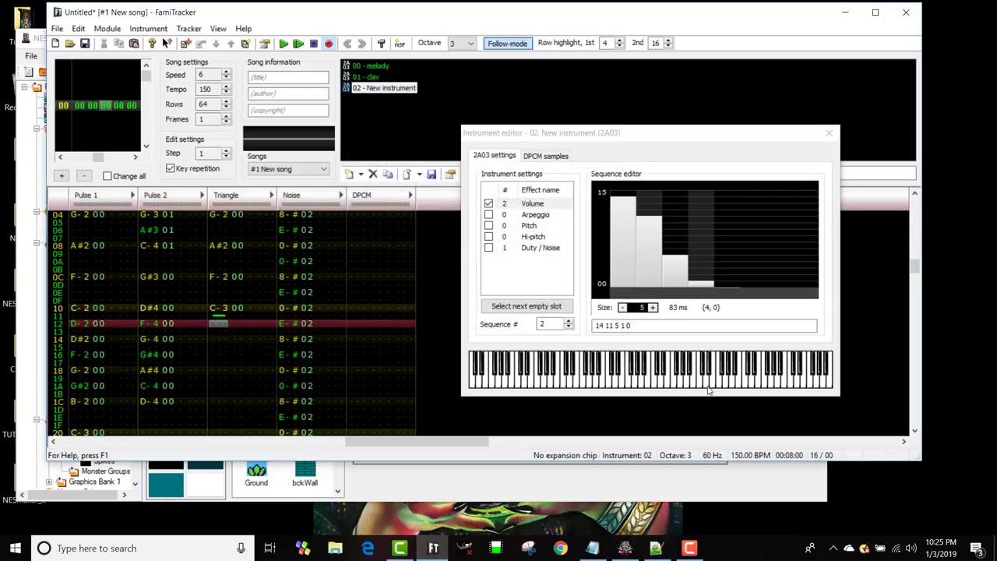
key(Return)
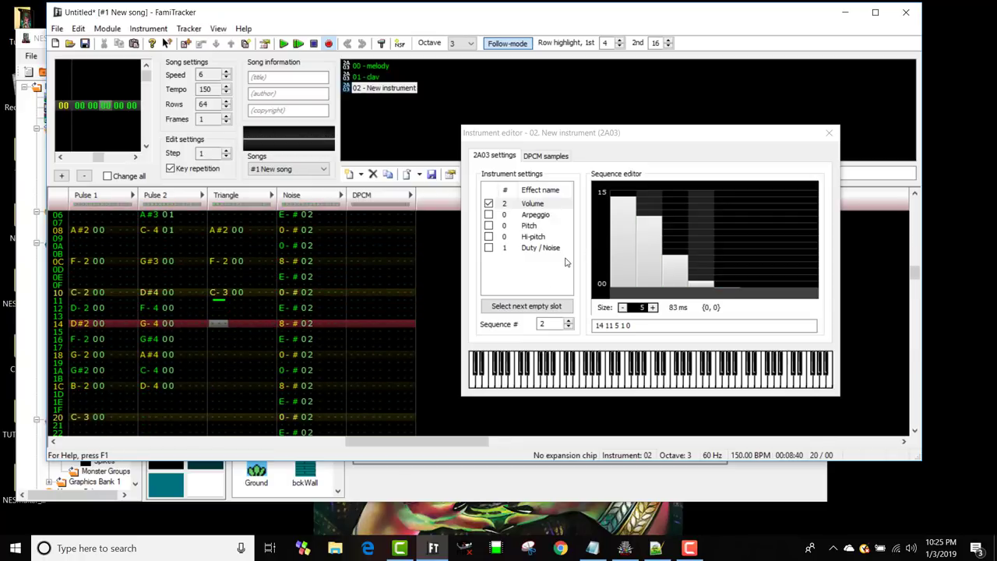
- Close the instrument editor and rename instrument 02 as drums
click(828, 132)
click(393, 88)
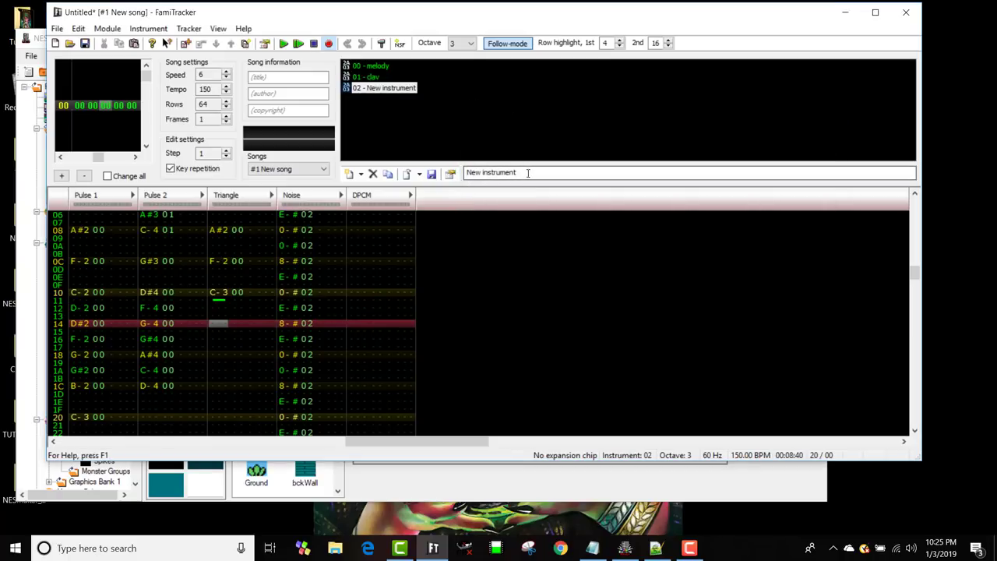
text(drums)
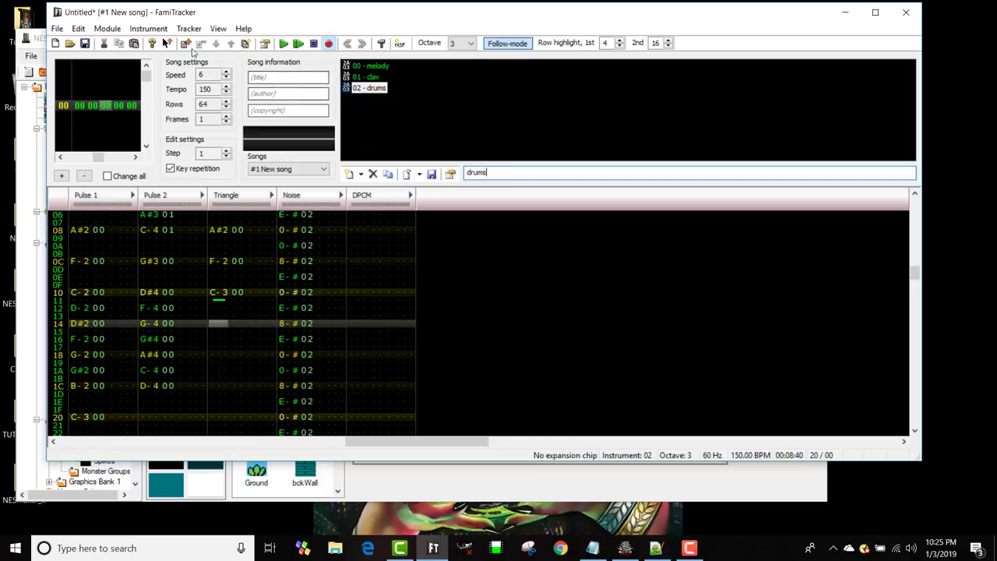
- Set the title of song #01 to MyDumbSong in the module properties
click(113, 27)
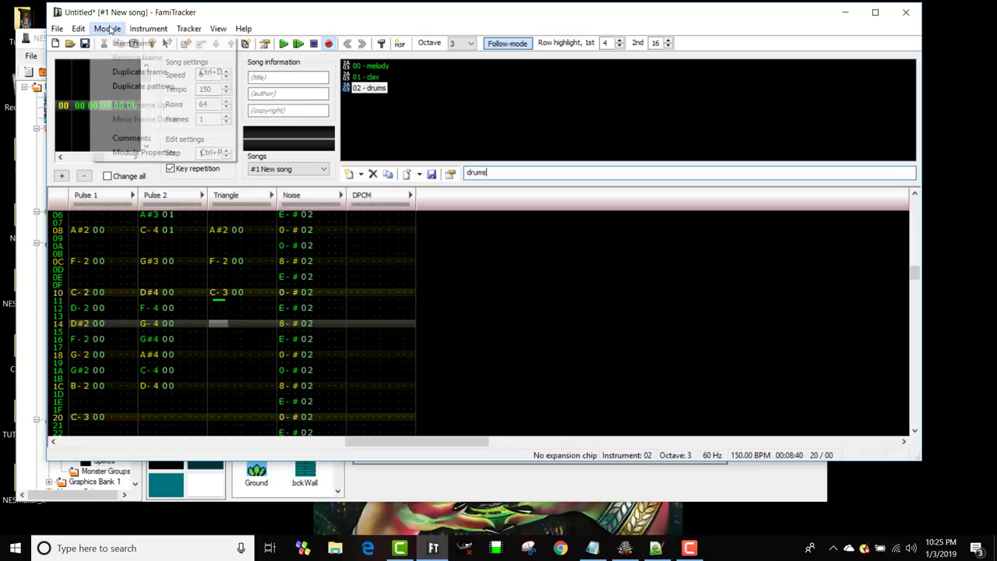
click(143, 152)
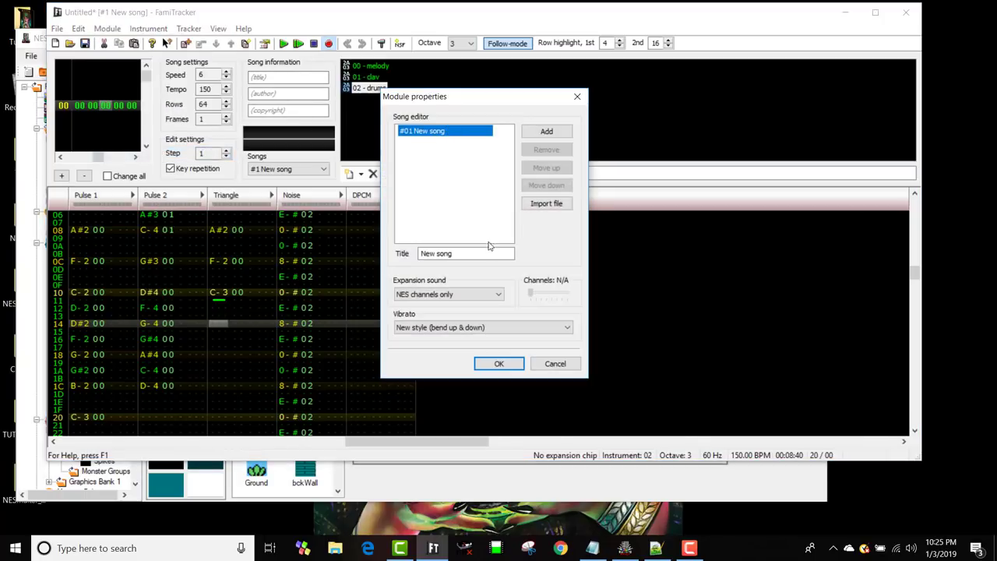
click(478, 252)
drag(478, 250, 359, 240)
text(MyDumbSong)
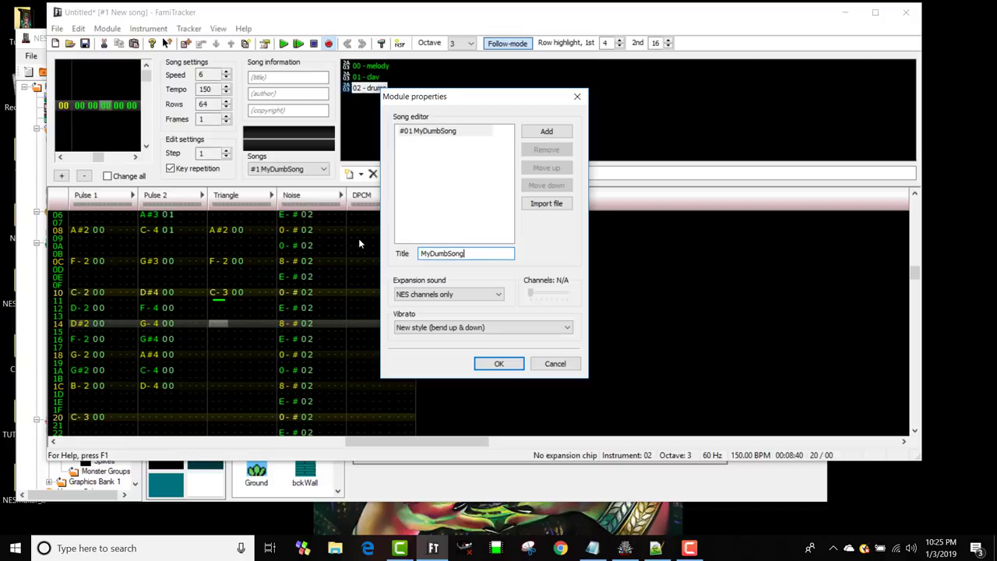
click(475, 365)
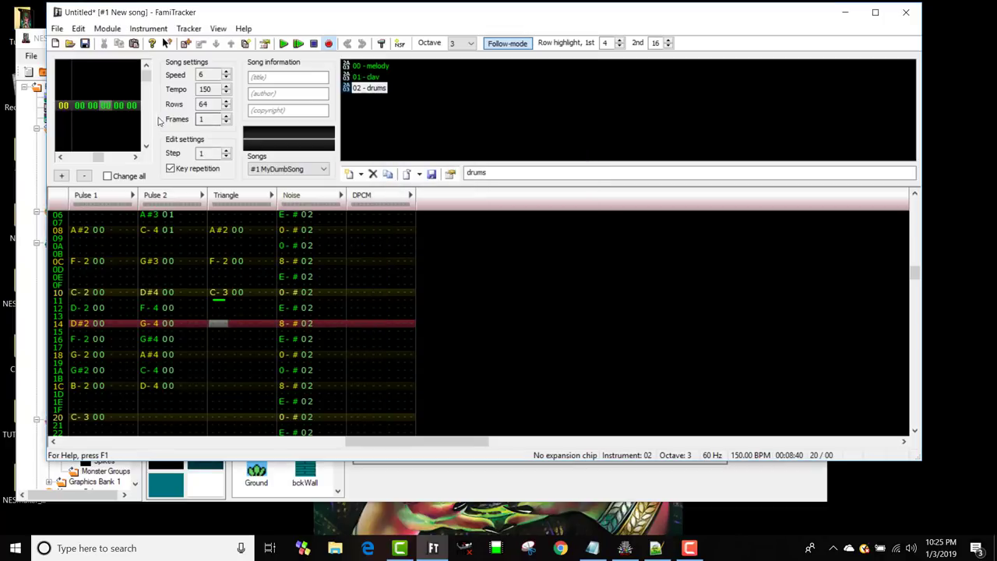
- Add a second song titled sfx_sound in the module properties and place the cursor on row 00 of its Pulse 1 channel
click(108, 28)
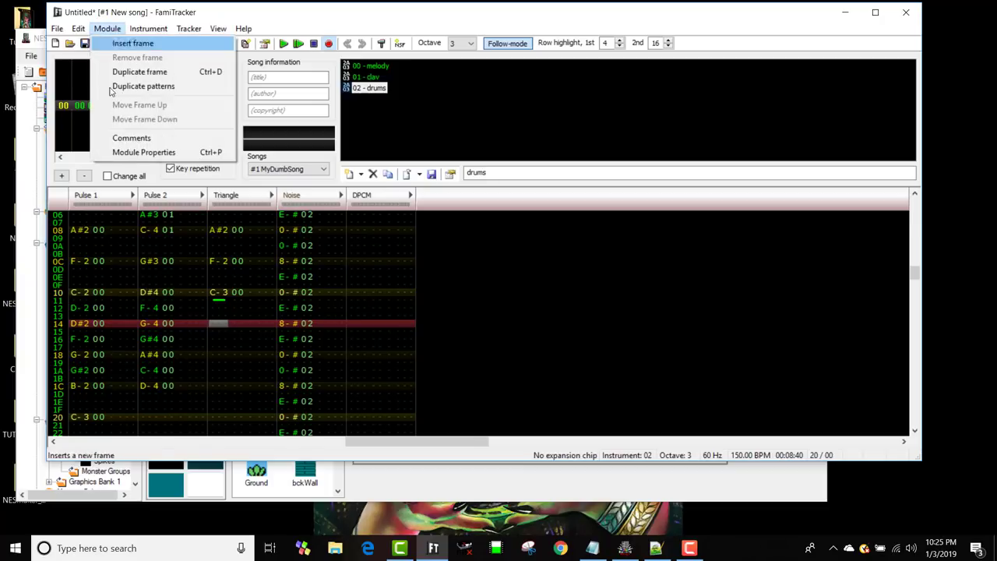
click(144, 152)
click(554, 131)
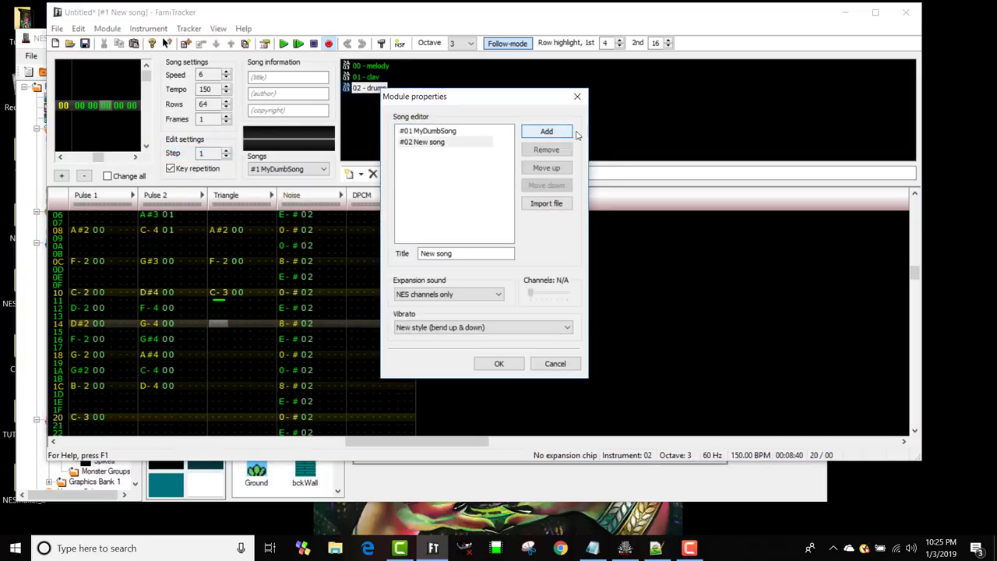
click(457, 143)
drag(470, 253, 320, 267)
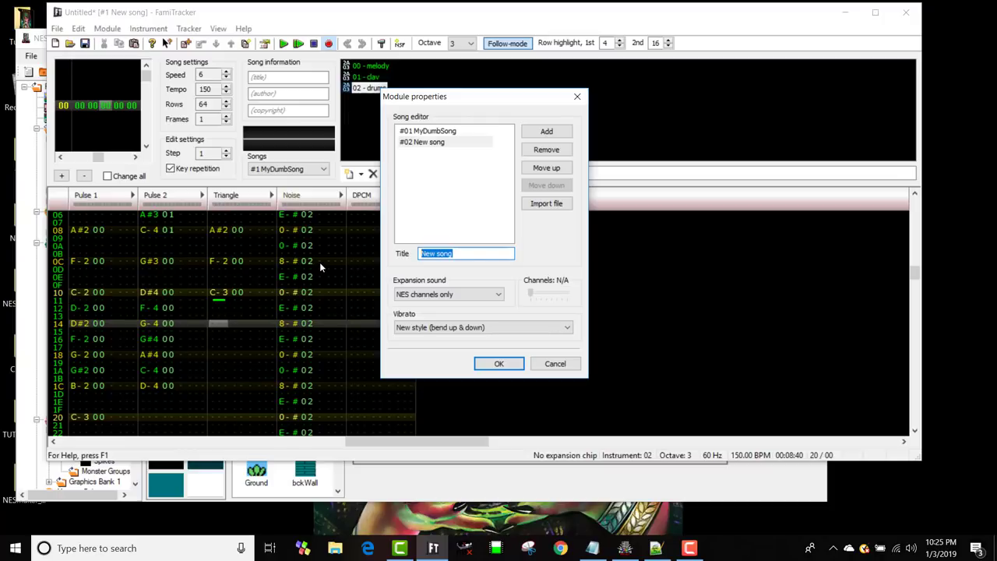
text(sfx_)
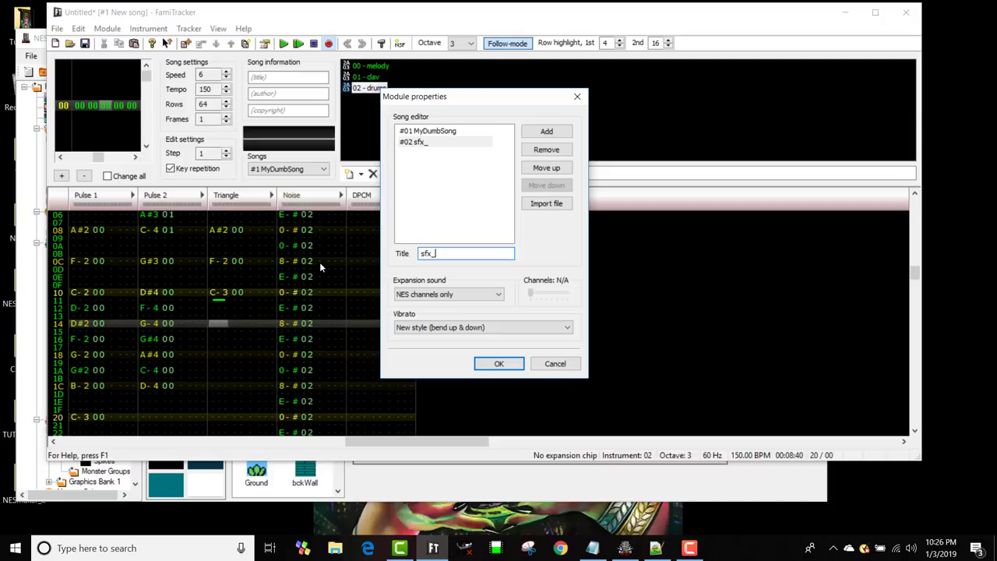
text(sound)
click(487, 363)
key(Return)
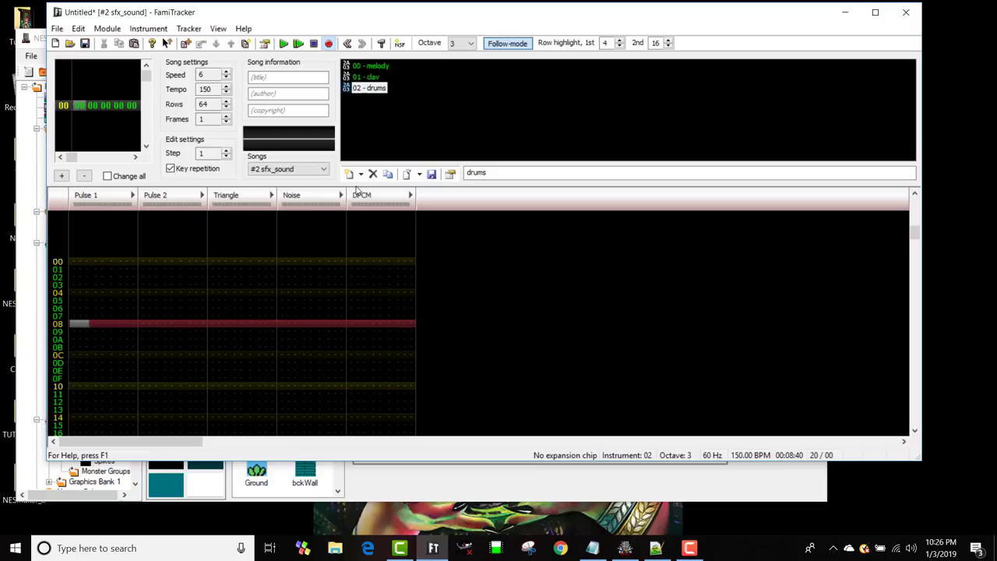
click(75, 260)
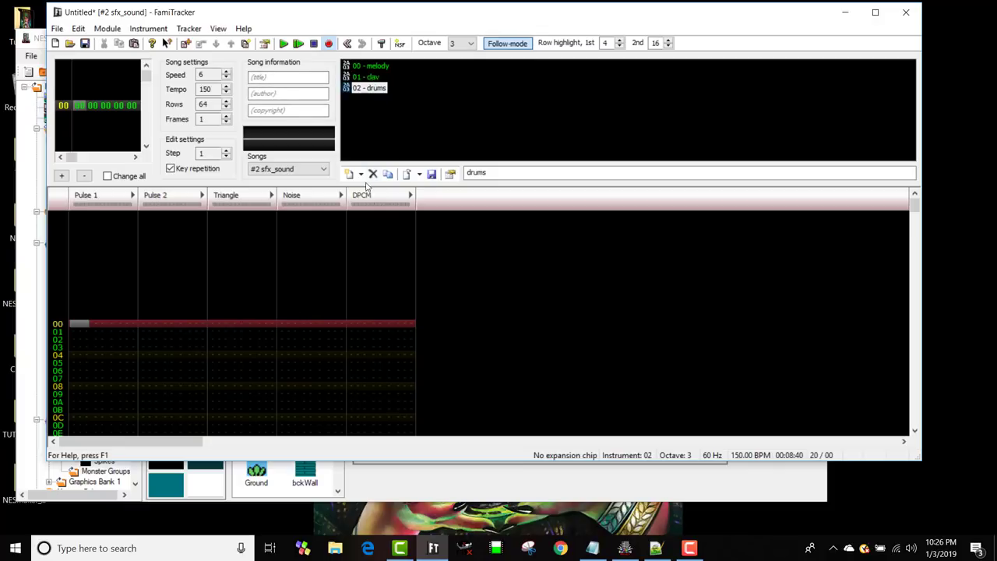
- Rename song #02 as sfx_jumper in the module properties
click(107, 29)
click(148, 153)
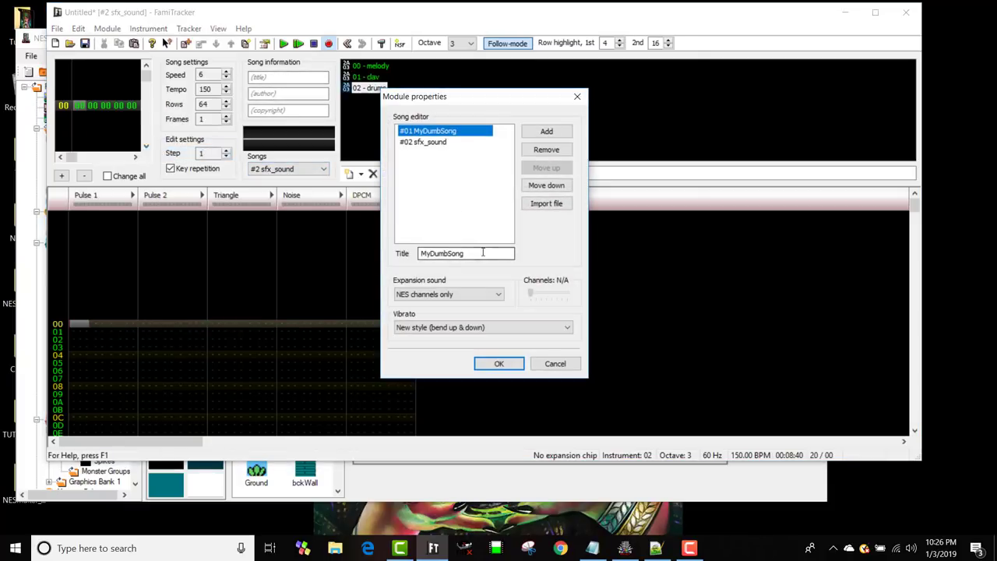
drag(478, 252, 433, 253)
click(425, 142)
text(_jumper)
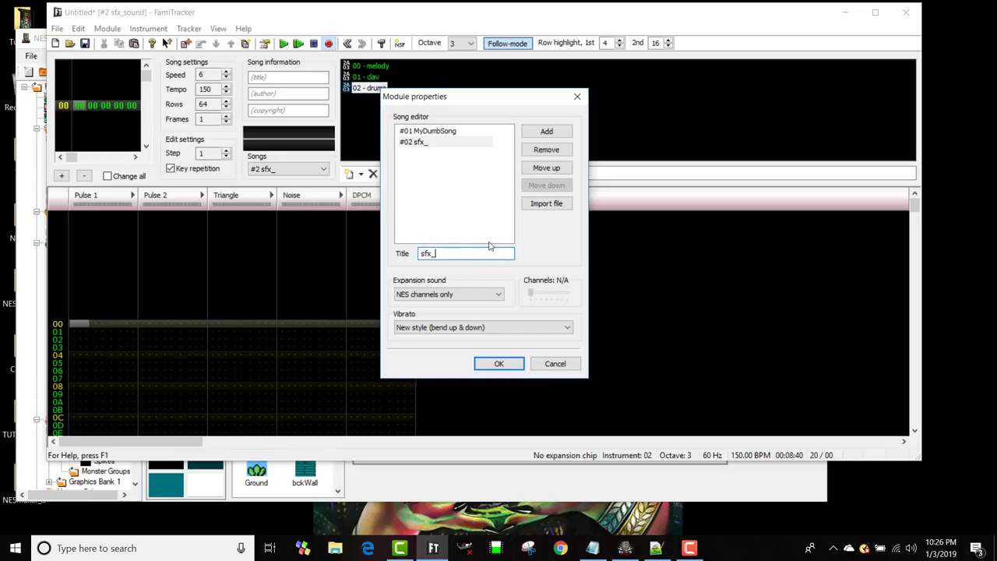
click(499, 363)
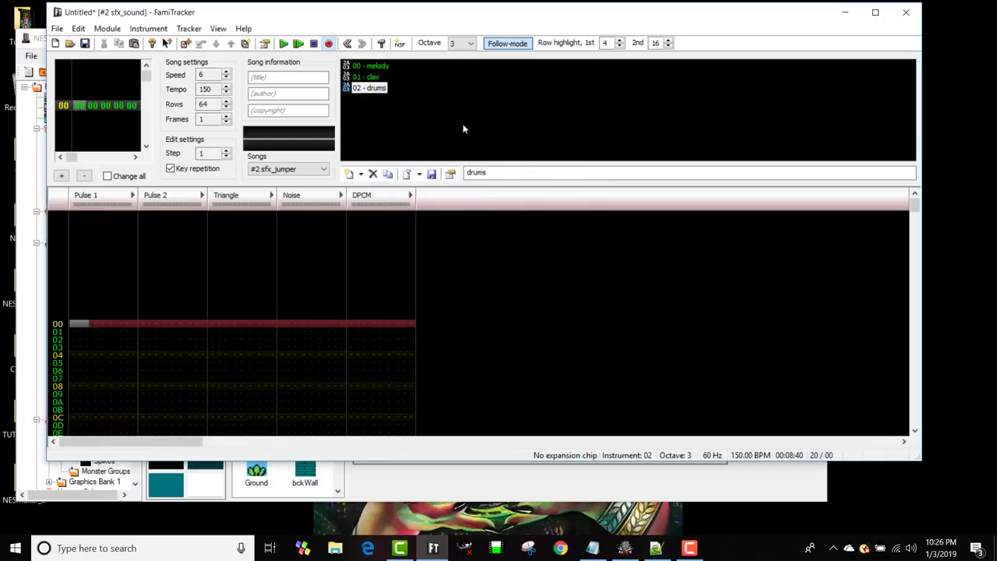
- Add a new 2A03 instrument and enable its Volume sequence in the instrument editor
click(360, 173)
click(374, 195)
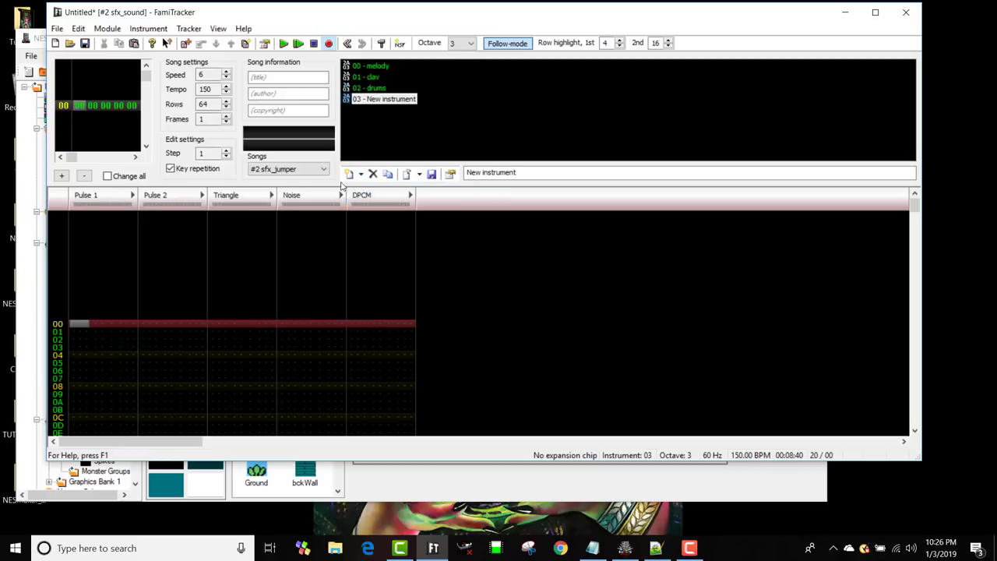
double_click(379, 99)
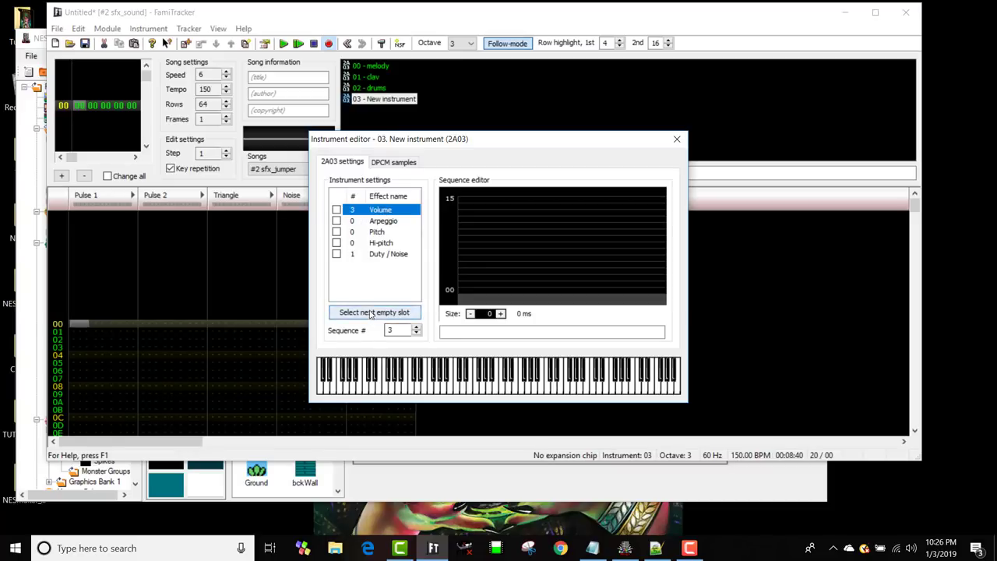
click(336, 209)
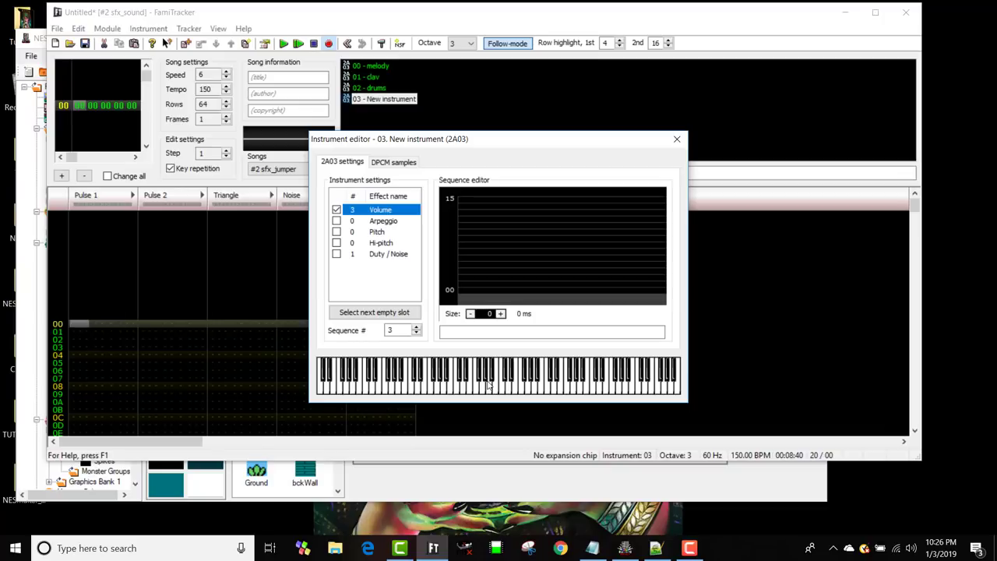
- Turn off edit mode and try a few notes with the new instrument
key(space)
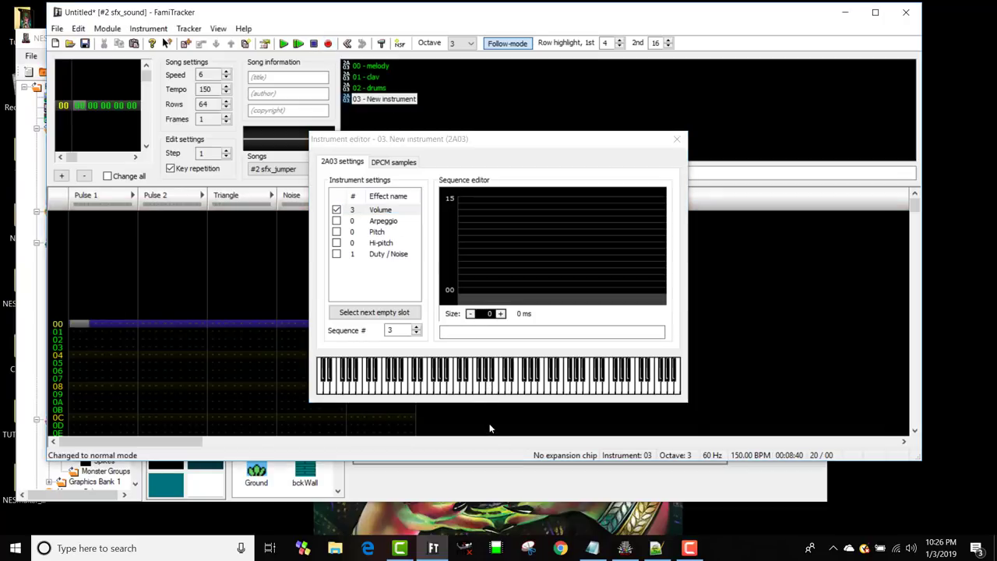
click(483, 389)
click(457, 386)
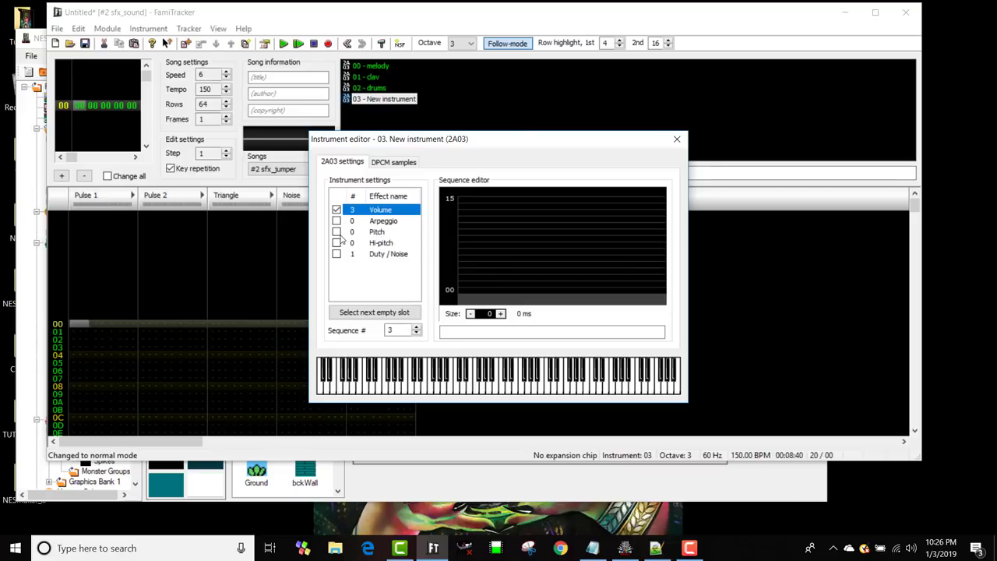
click(464, 288)
click(501, 313)
click(501, 313)
click(501, 313)
click(501, 313)
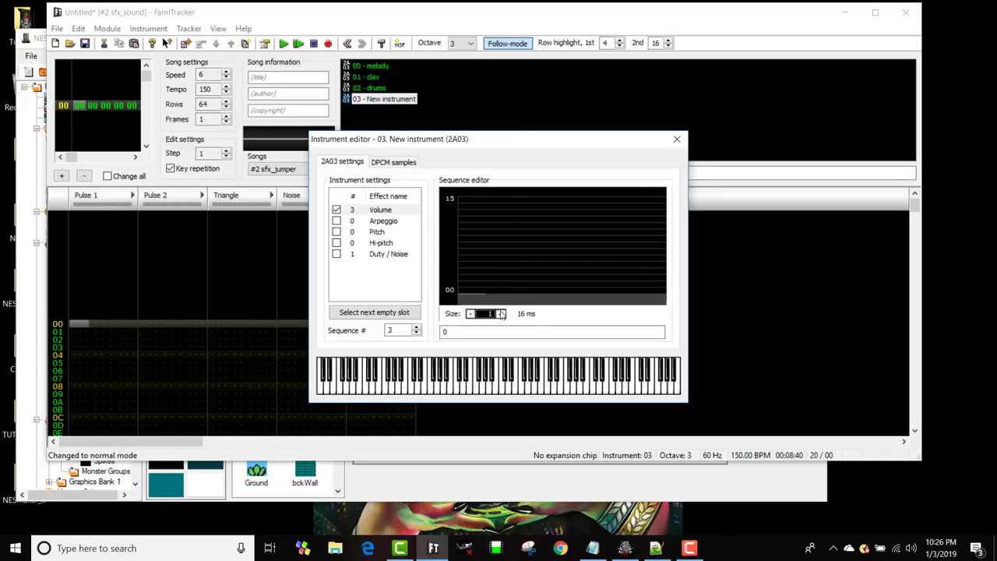
click(501, 313)
click(501, 313)
click(501, 313)
mouse_move(469, 290)
mouse_down()
mouse_move(469, 220)
mouse_move(507, 210)
mouse_move(590, 240)
mouse_move(622, 262)
mouse_move(631, 287)
mouse_up()
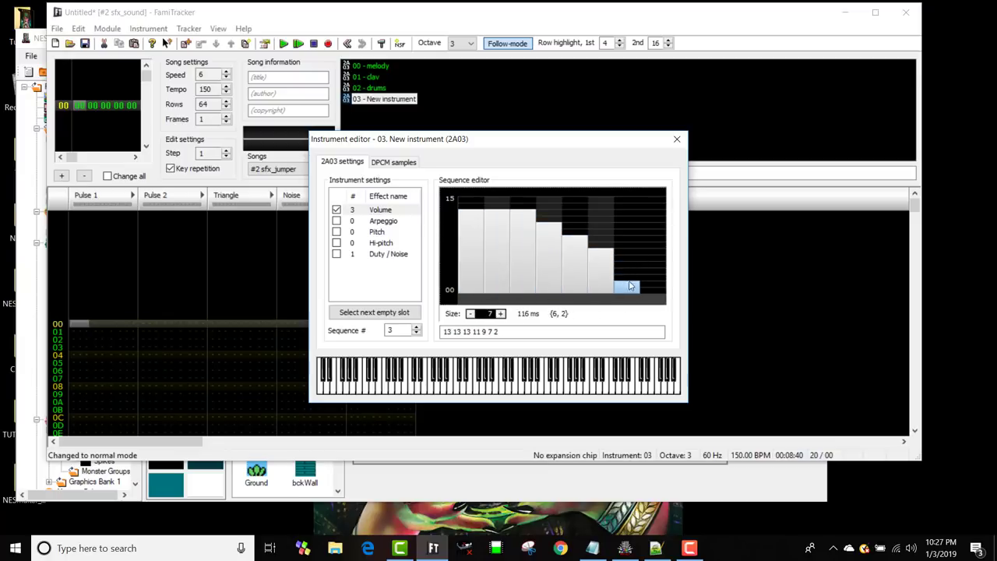
click(501, 313)
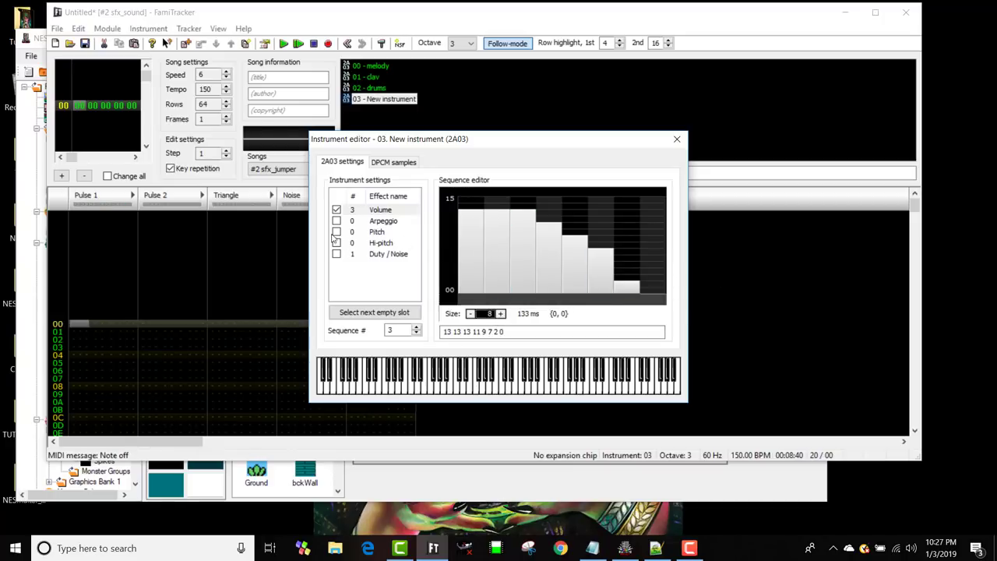
- Enable the instrument's Pitch sequence and extend it to 8 steps to match the Volume sequence
click(372, 233)
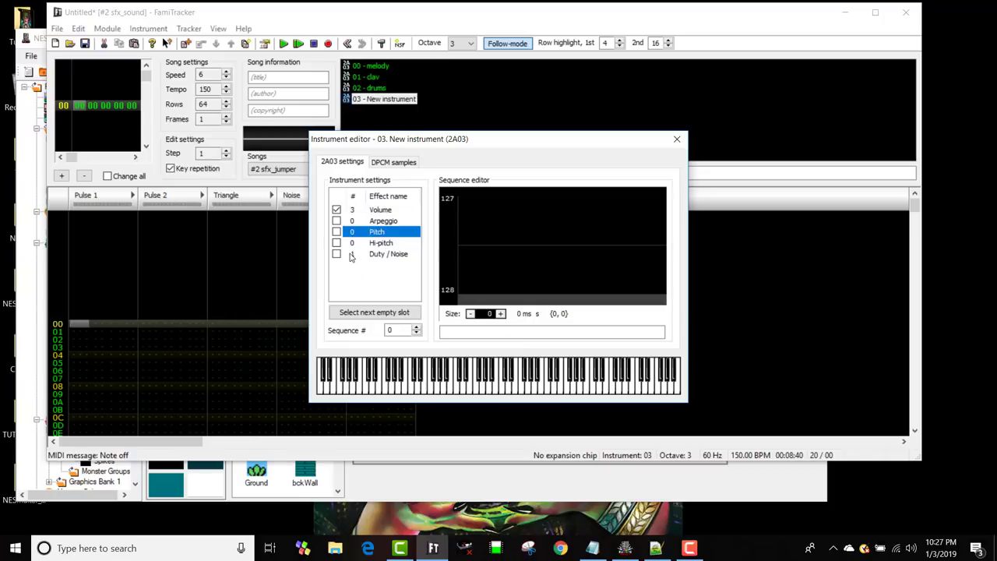
click(373, 315)
click(336, 231)
click(501, 313)
click(500, 313)
click(501, 313)
click(501, 313)
click(501, 313)
click(501, 313)
click(500, 313)
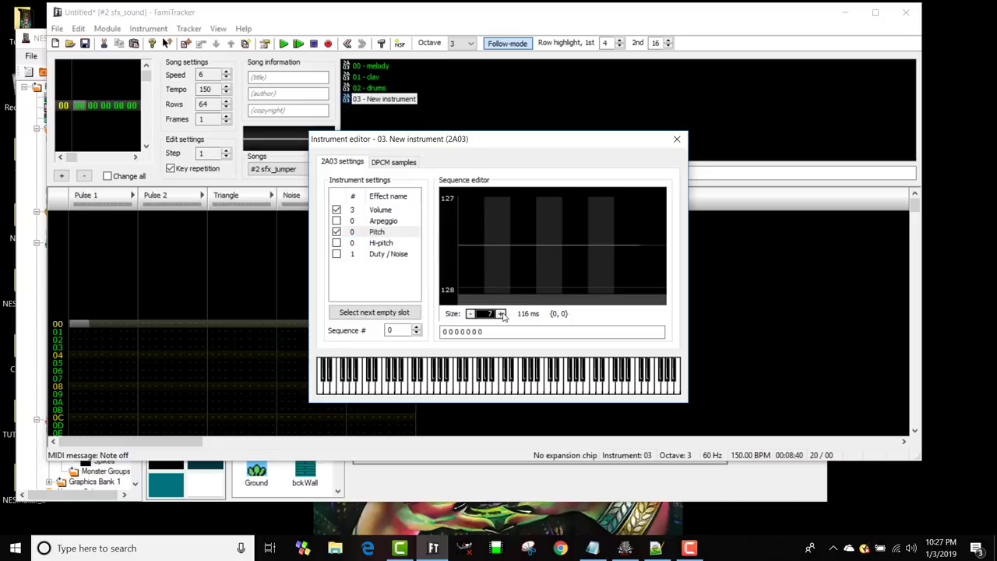
click(389, 212)
click(387, 232)
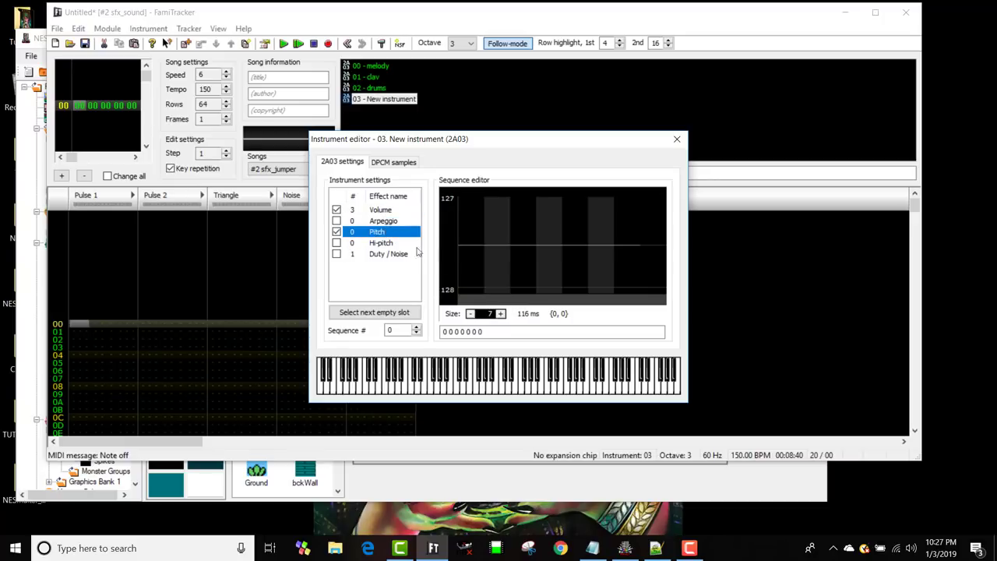
click(501, 313)
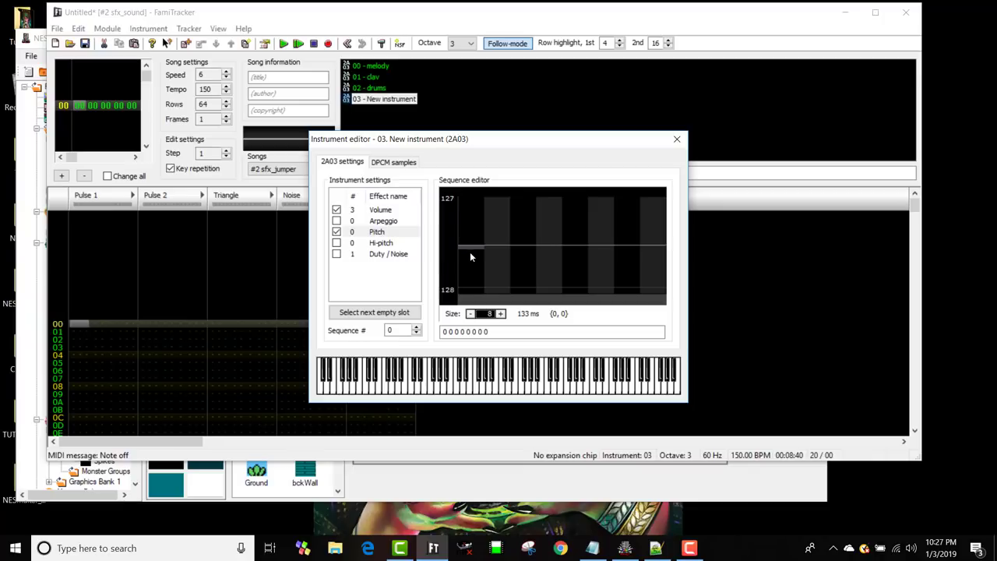
mouse_move(470, 251)
mouse_down()
mouse_move(600, 210)
mouse_move(652, 209)
mouse_move(640, 226)
mouse_up()
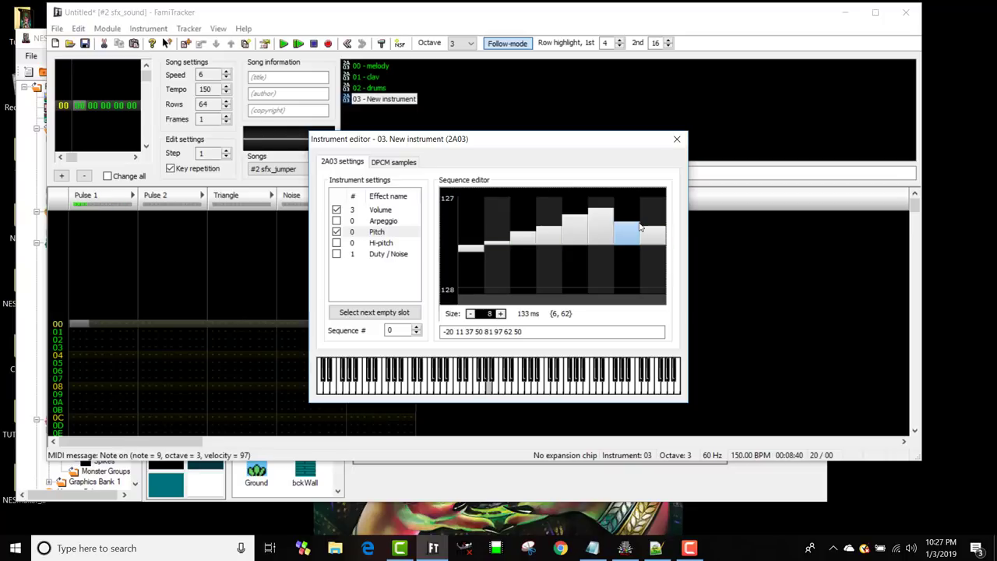
click(571, 383)
click(489, 385)
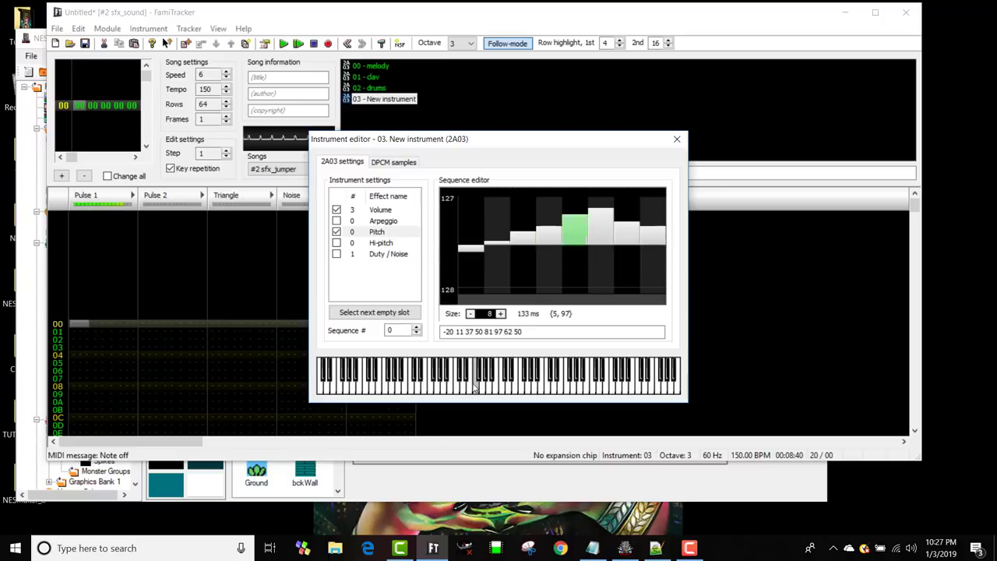
click(477, 387)
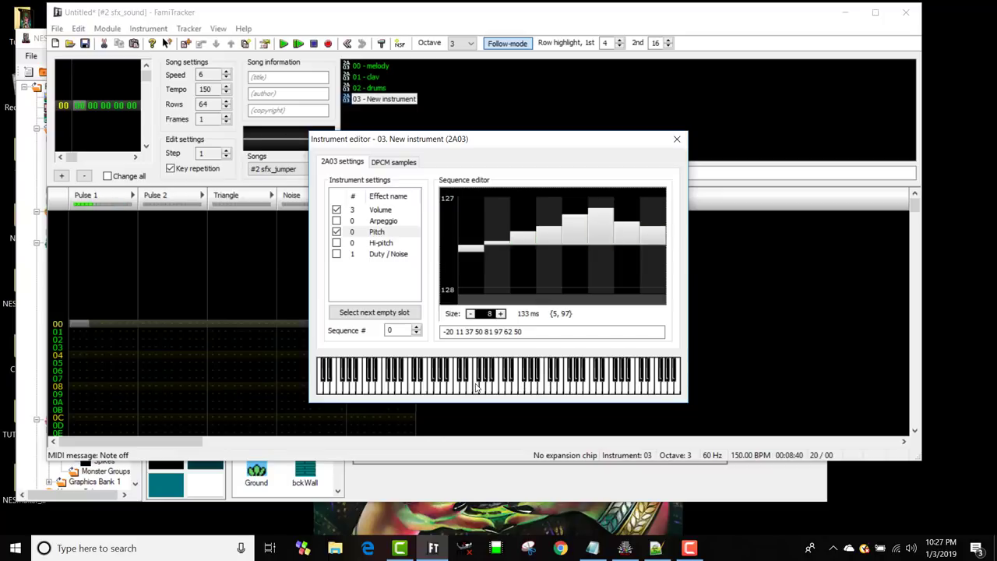
click(477, 387)
click(477, 387)
- Enable the instrument's Duty / Noise sequence and give it a single step with value 2
click(376, 256)
click(336, 255)
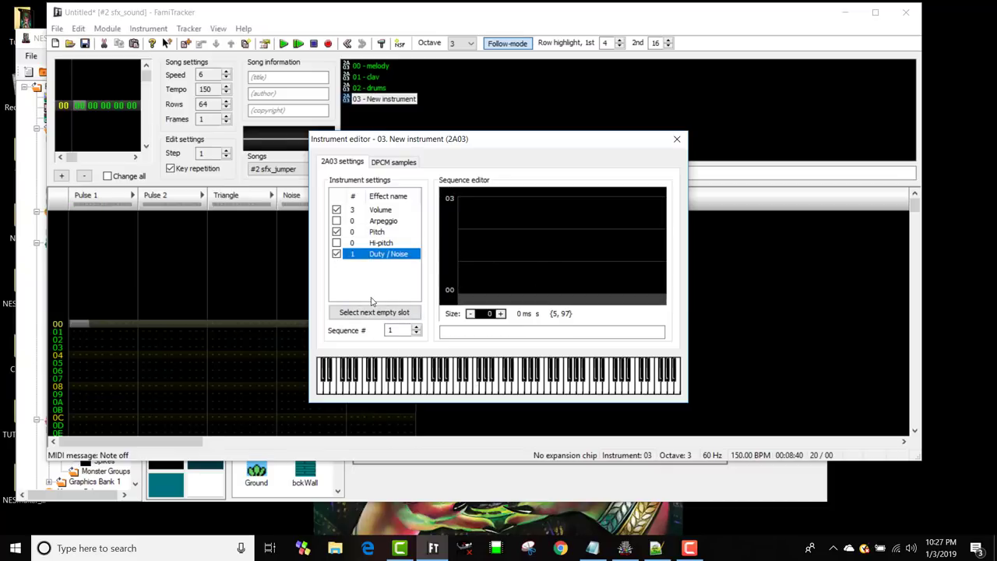
click(381, 255)
click(374, 312)
click(493, 297)
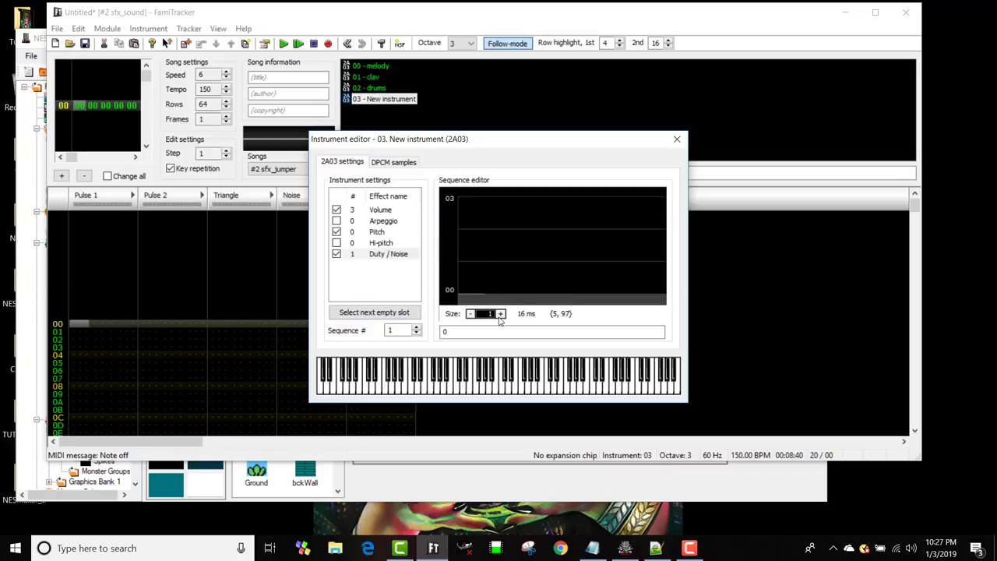
click(475, 248)
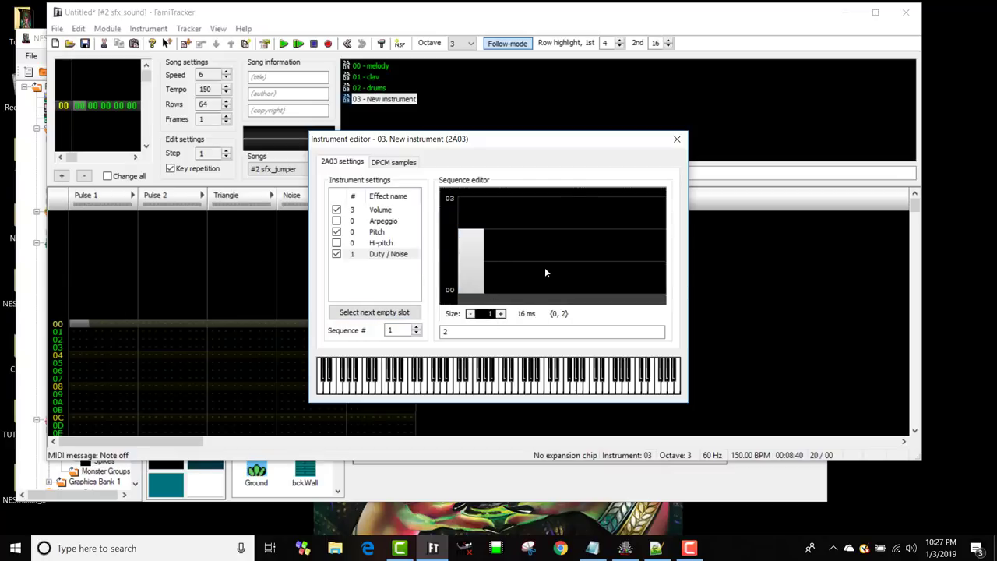
- Audition the jump sound instrument at several different pitches
key(z)
key(c)
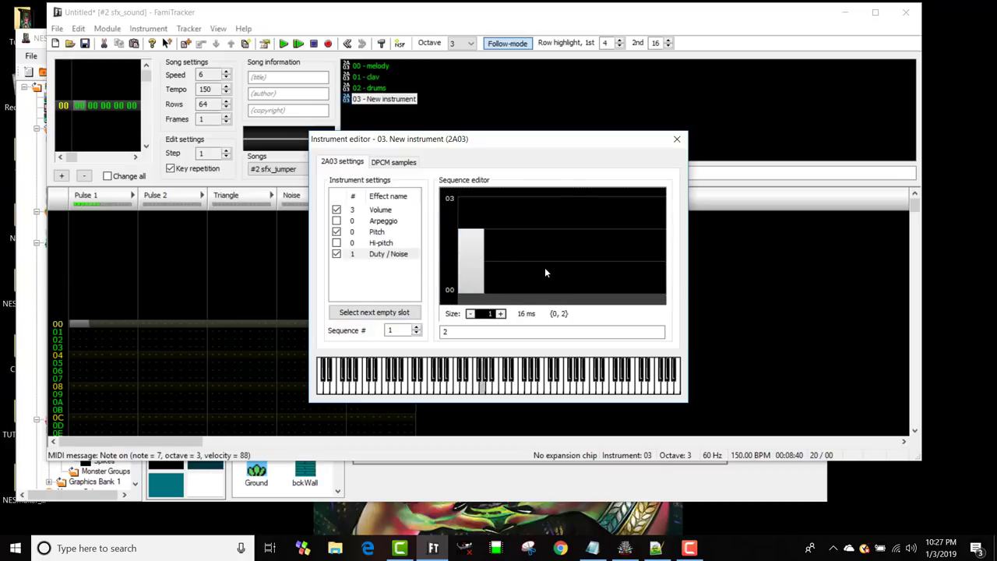
key(m)
key(m)
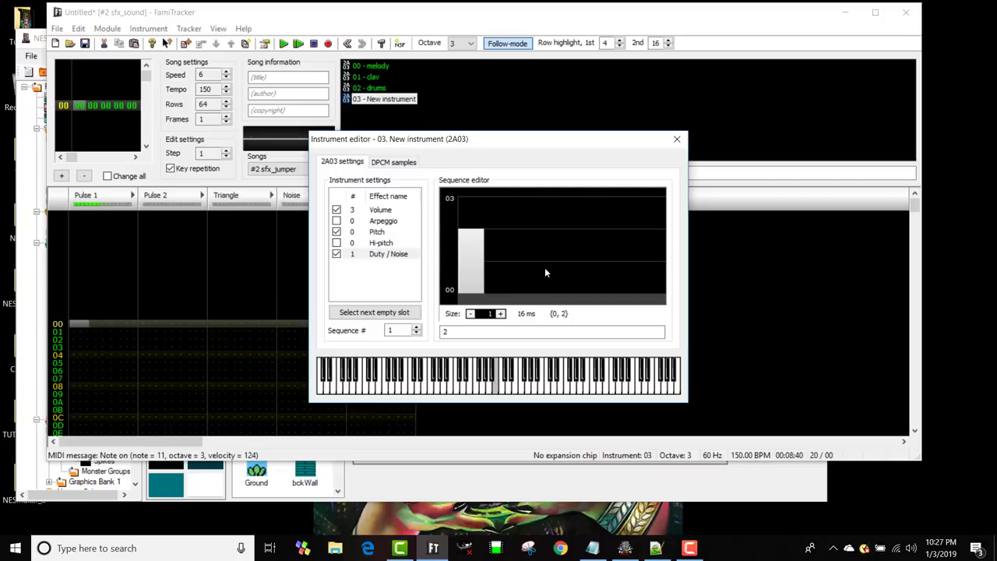
key(m)
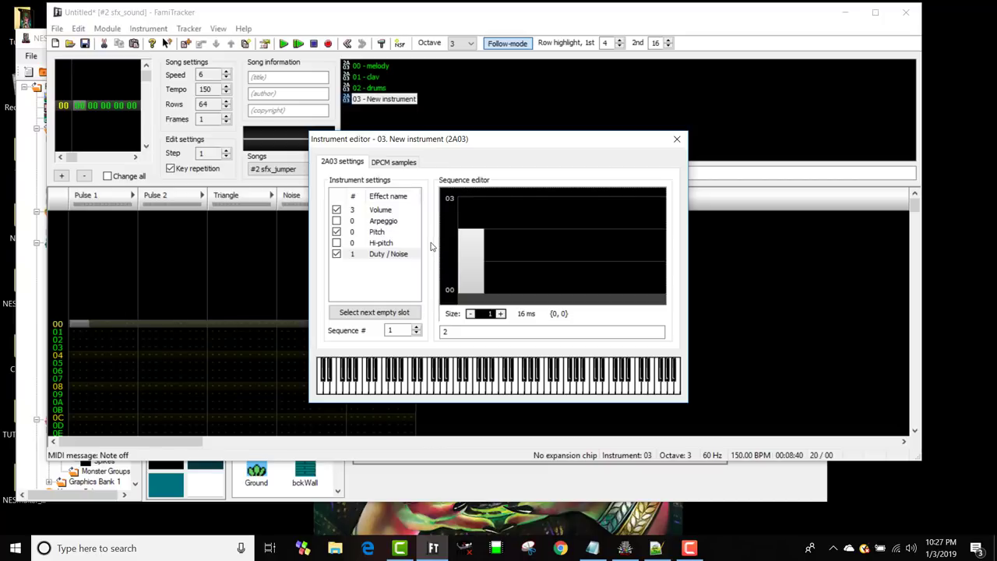
click(521, 390)
click(501, 389)
click(502, 389)
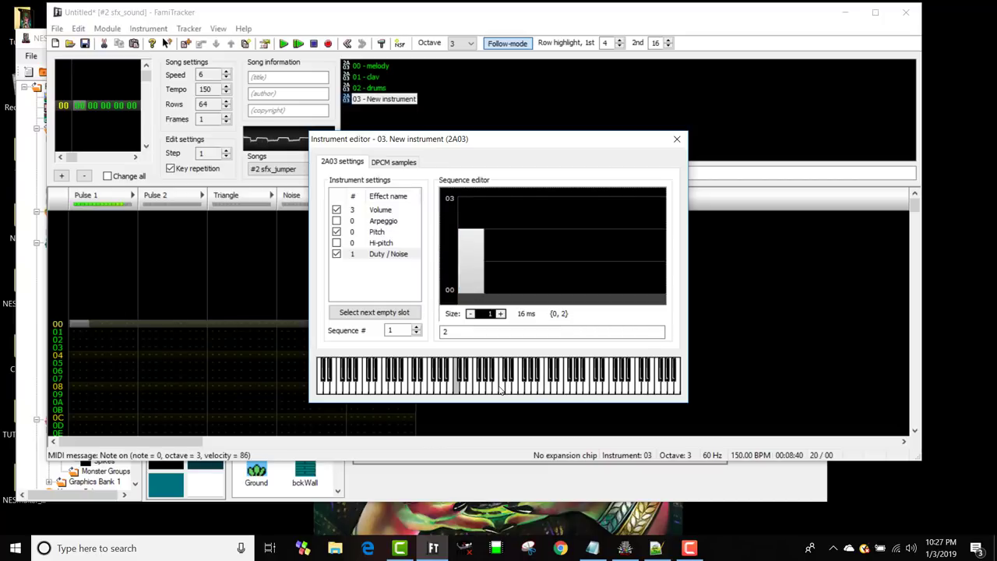
key(z)
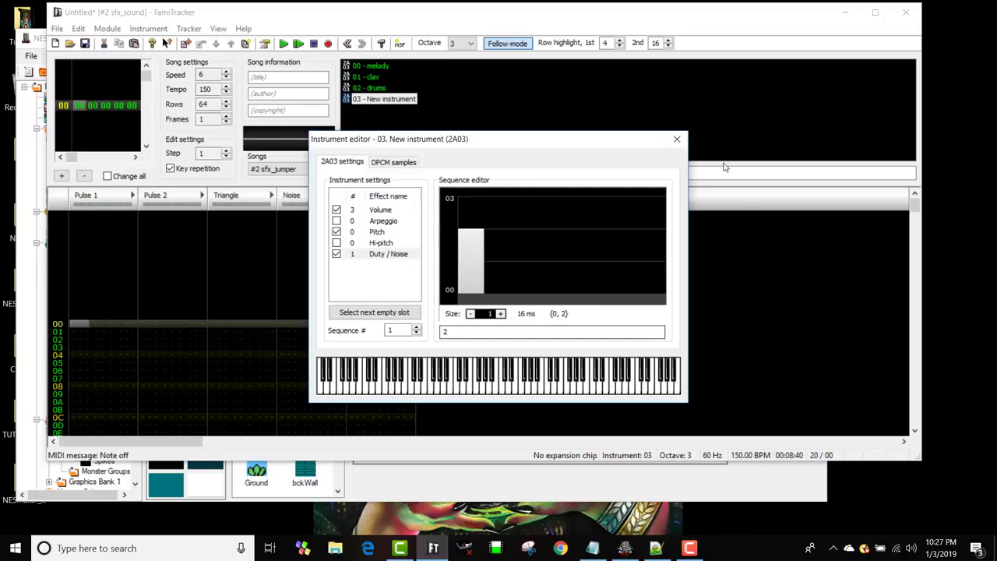
- Close the instrument editor and place the cursor on row 00 of the Pulse 2 channel
click(676, 141)
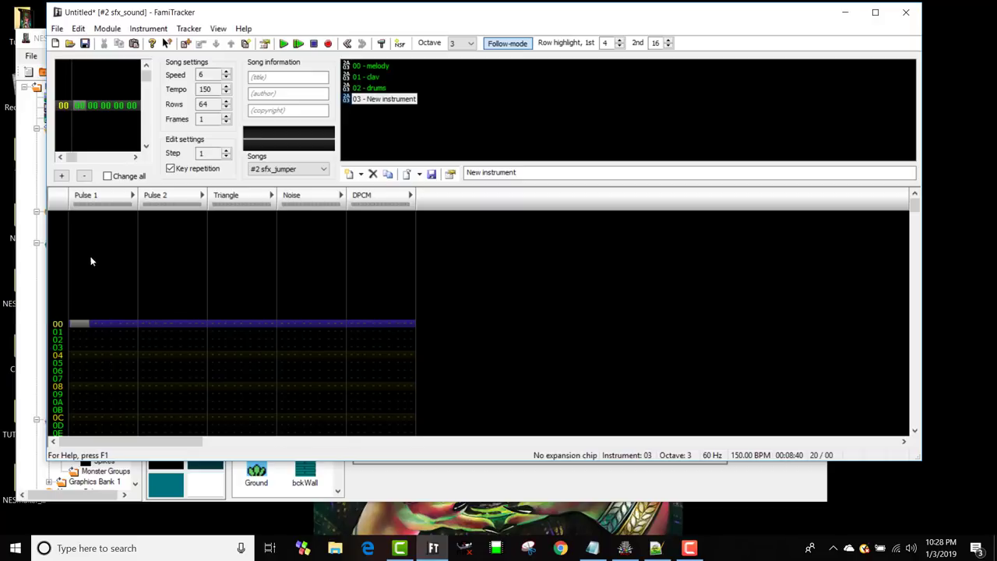
click(139, 324)
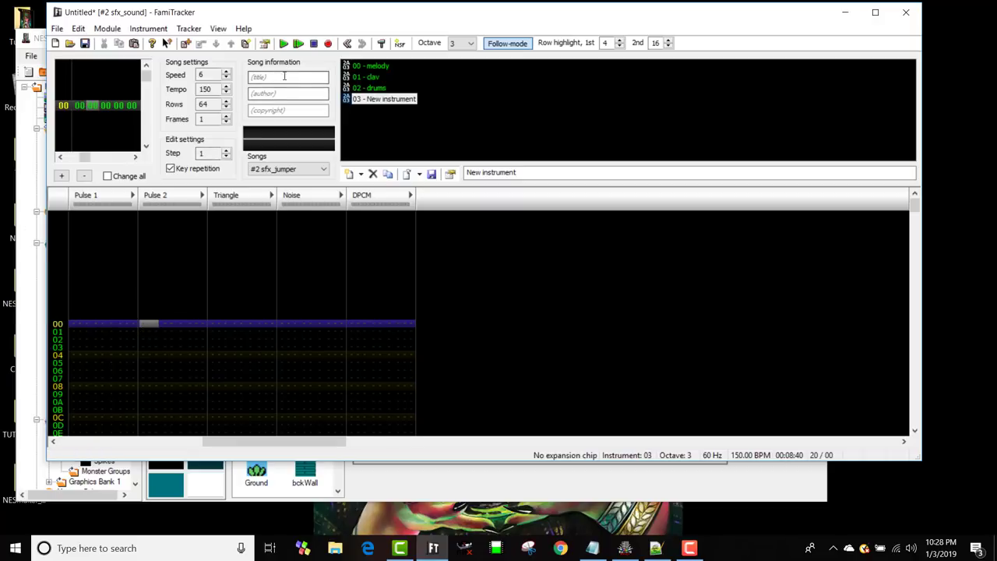
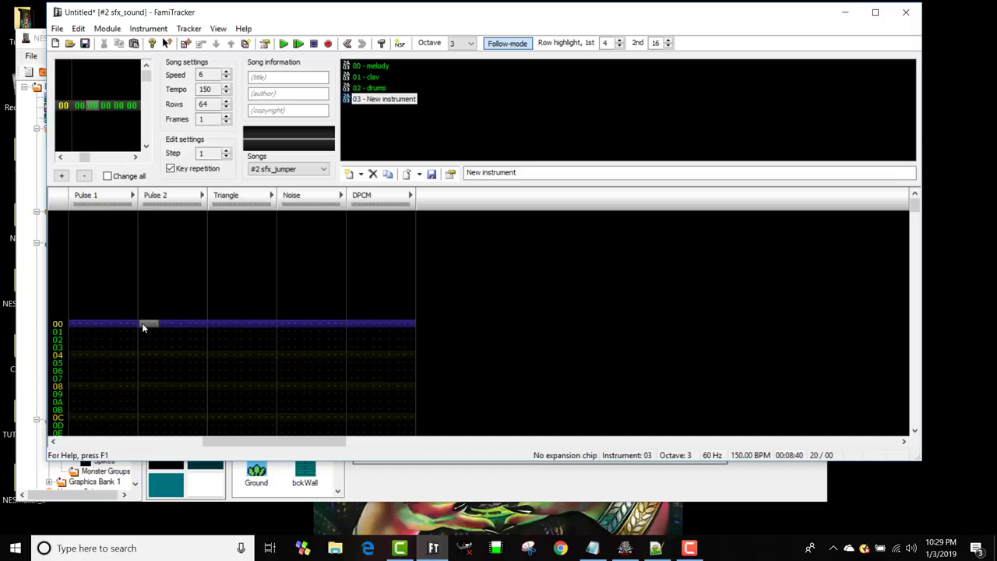
- Rename instrument 03 as jumpPitchSFX and return to row 00 of the Pulse 2 channel
click(327, 43)
click(527, 172)
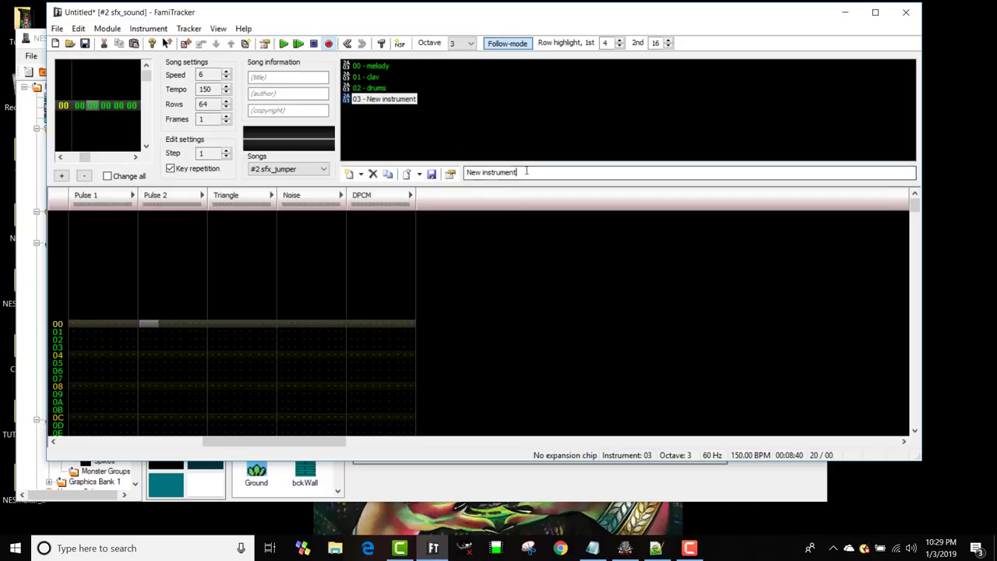
text(jump)
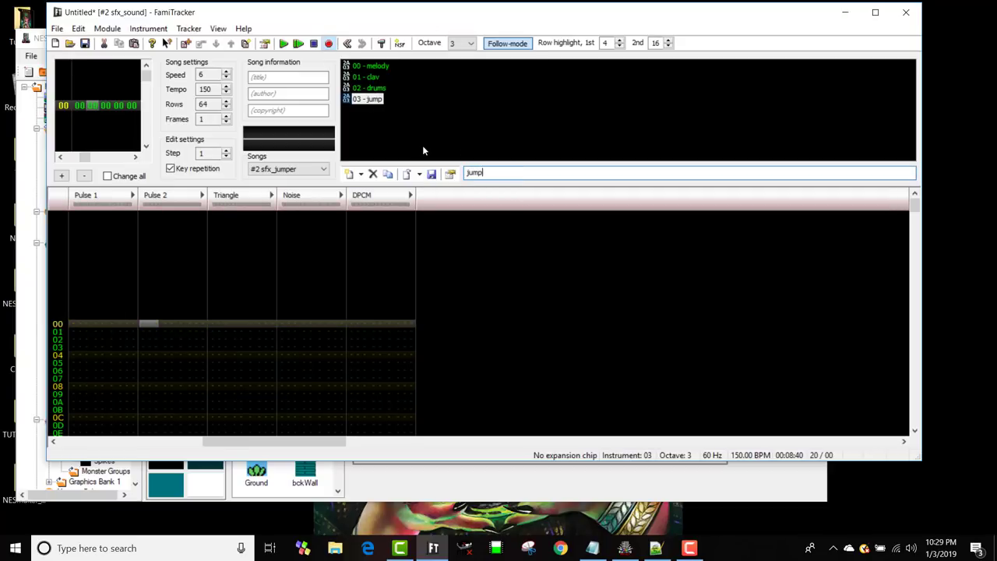
text(PitchSFX)
click(151, 322)
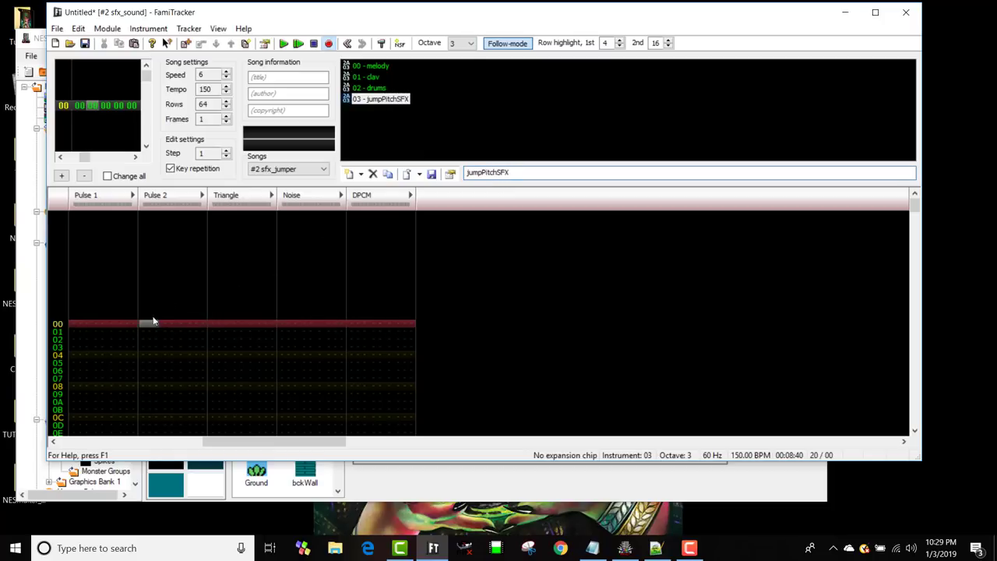
- Record the notes C-3 and D-3 with jumpPitchSFX on rows 00 and 01 of Pulse 2
click(327, 44)
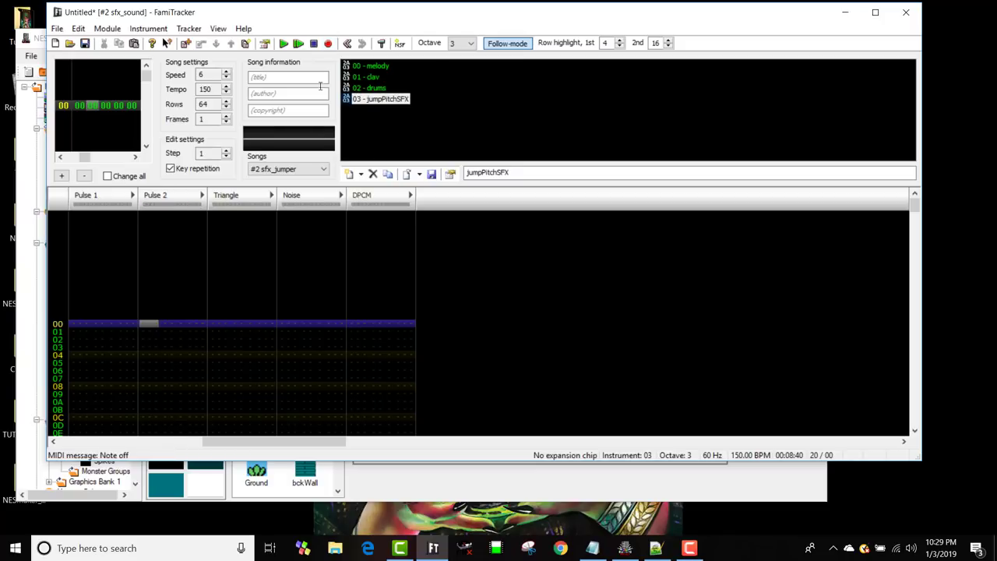
click(327, 43)
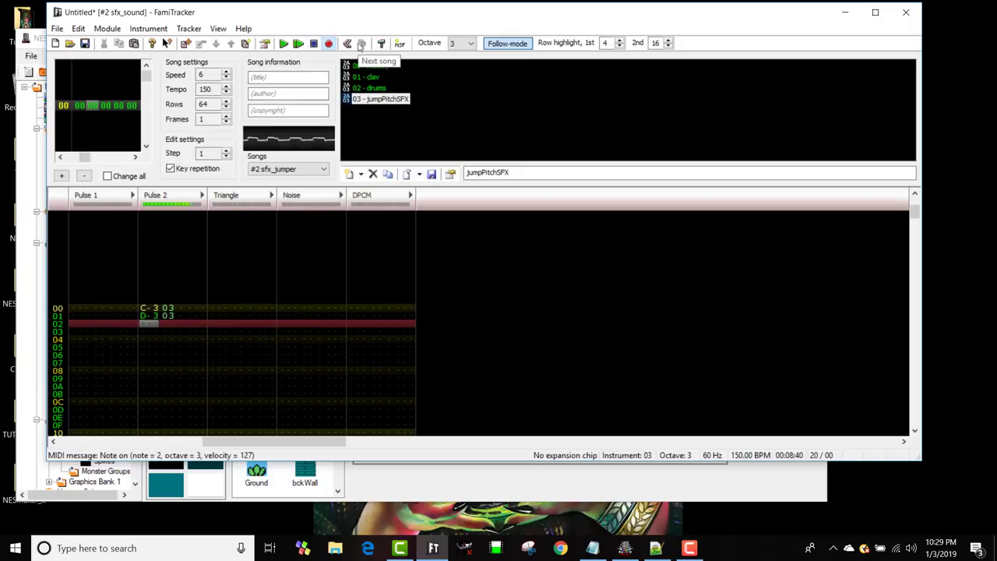
key(Down)
key(Down)
key(Down)
key(Down)
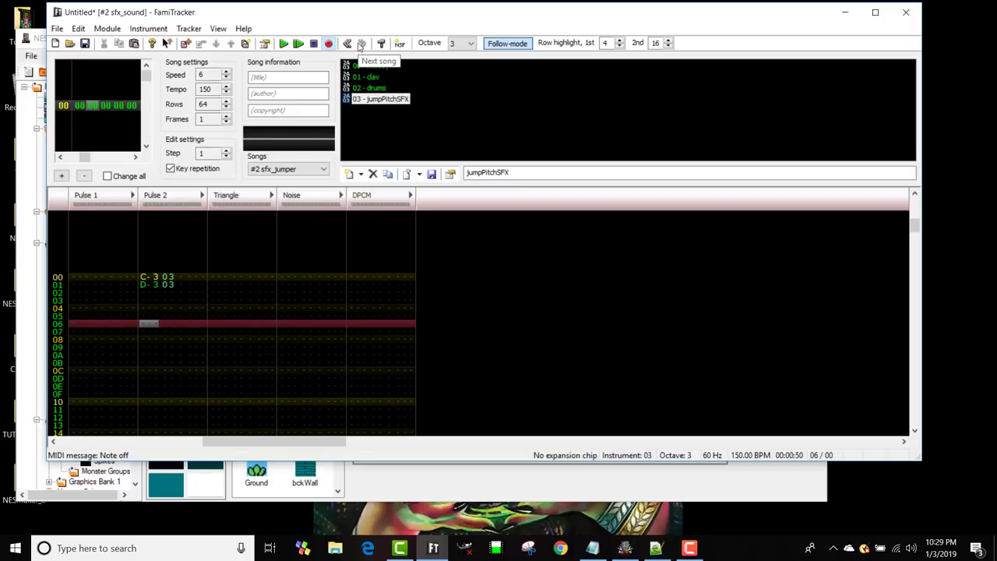
- Delete the D-3 note on row 01 of Pulse 2
drag(141, 285, 180, 290)
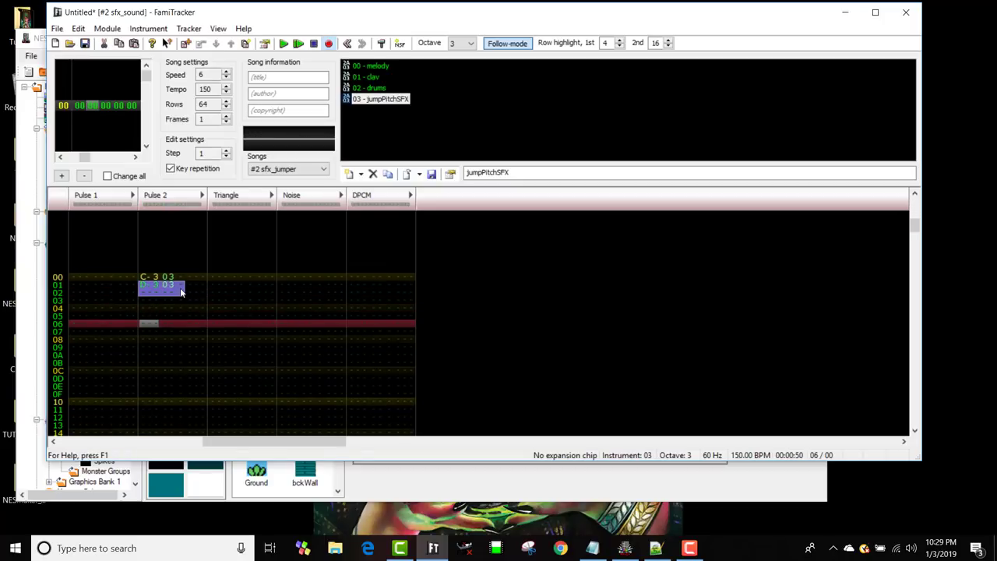
key(Delete)
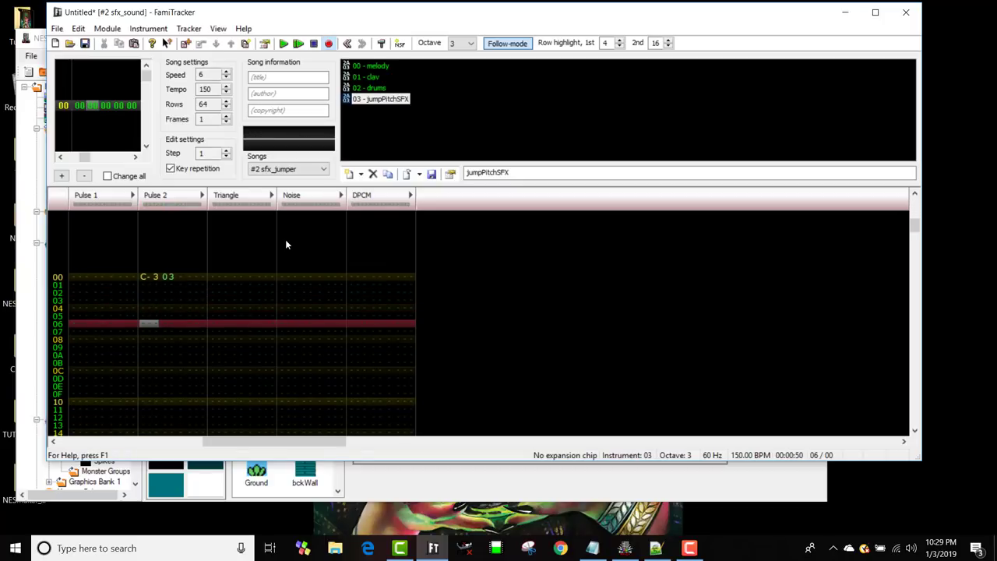
key(Down)
key(Down)
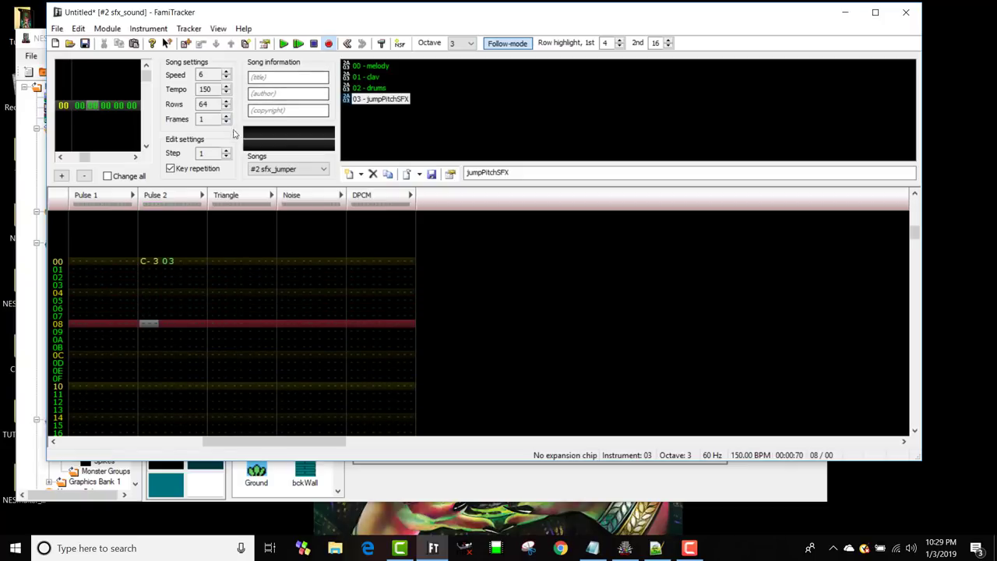
click(260, 170)
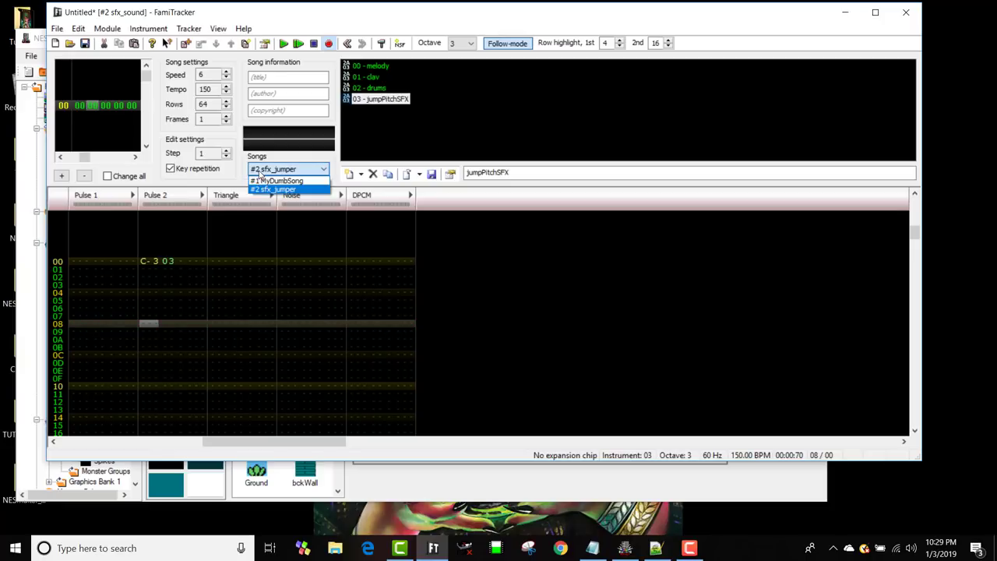
click(257, 173)
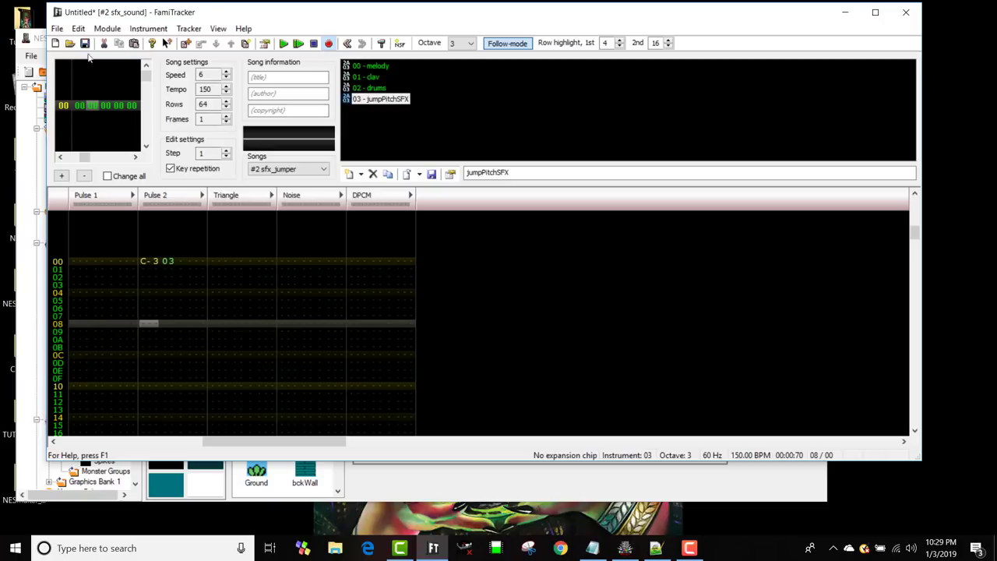
click(57, 31)
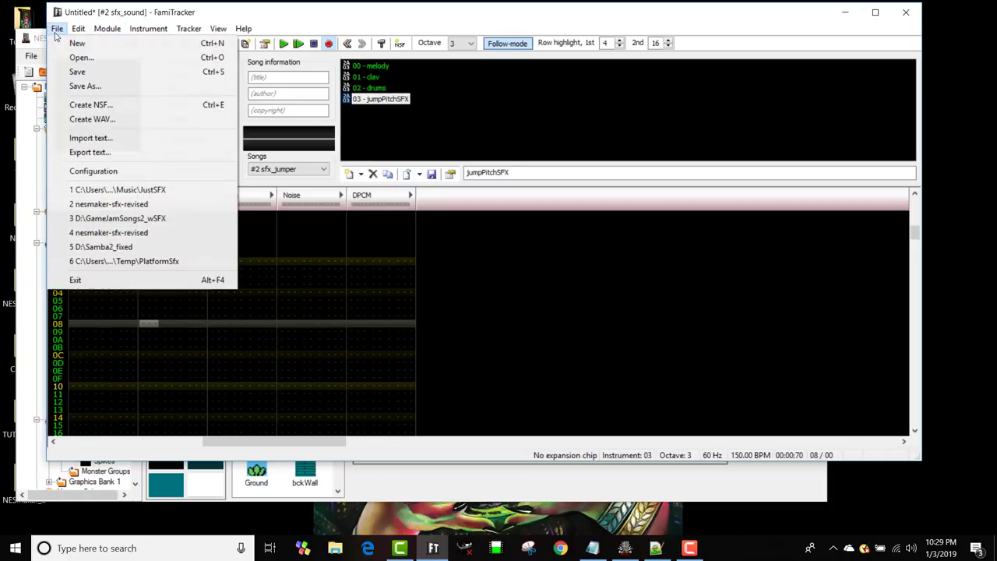
click(106, 25)
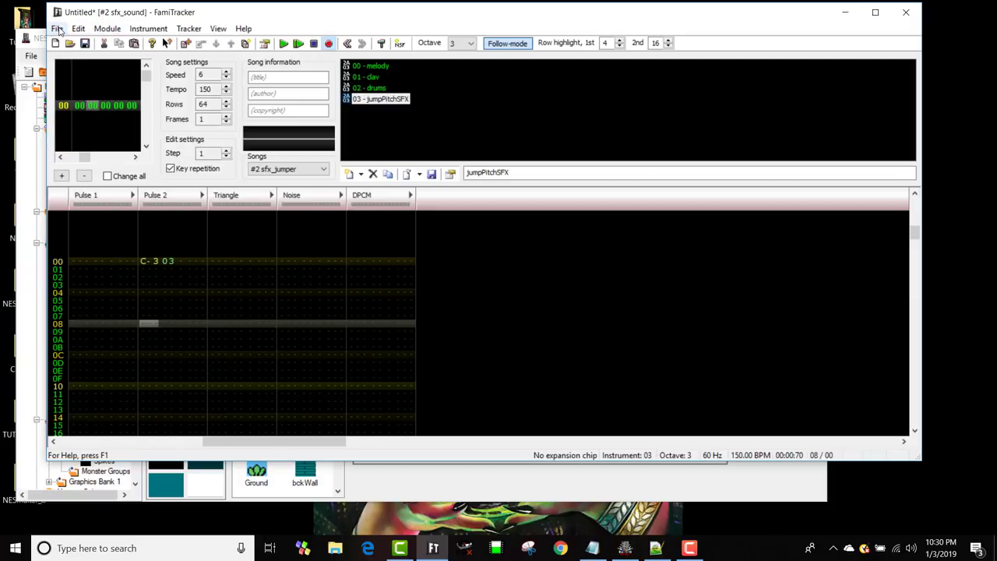
click(57, 29)
click(83, 91)
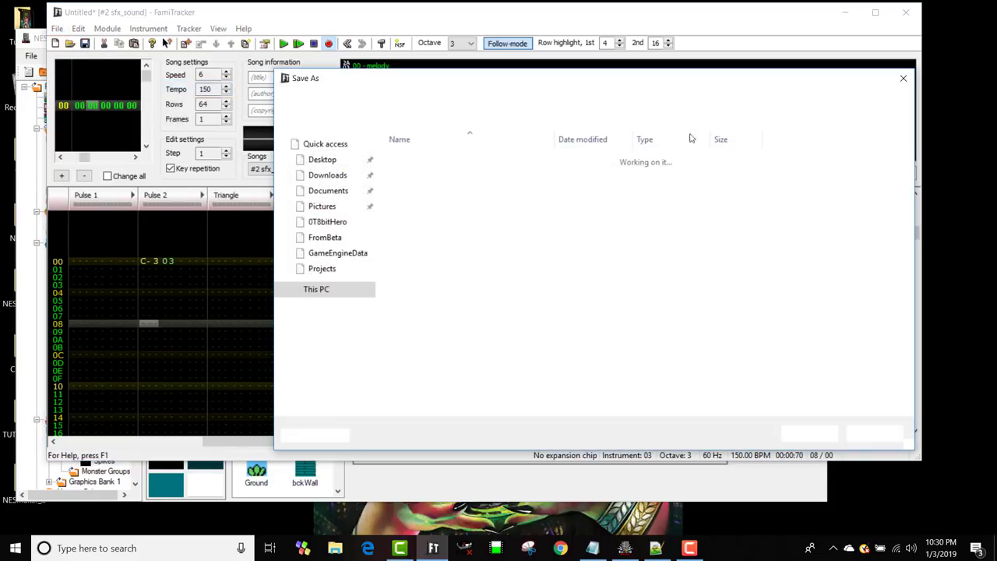
key(Escape)
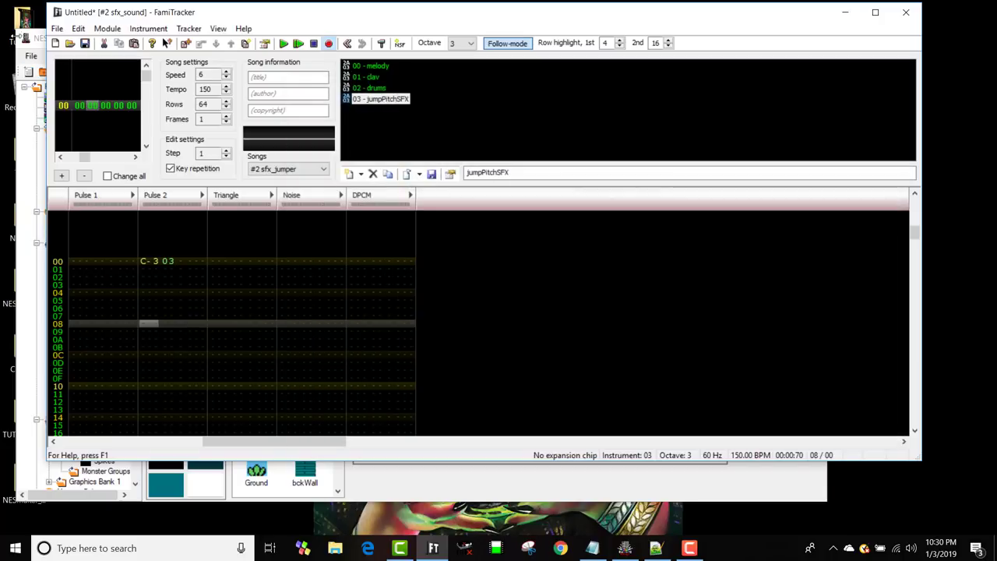
- Export the module as a text file named DumbSongTextFile to the Desktop
click(57, 29)
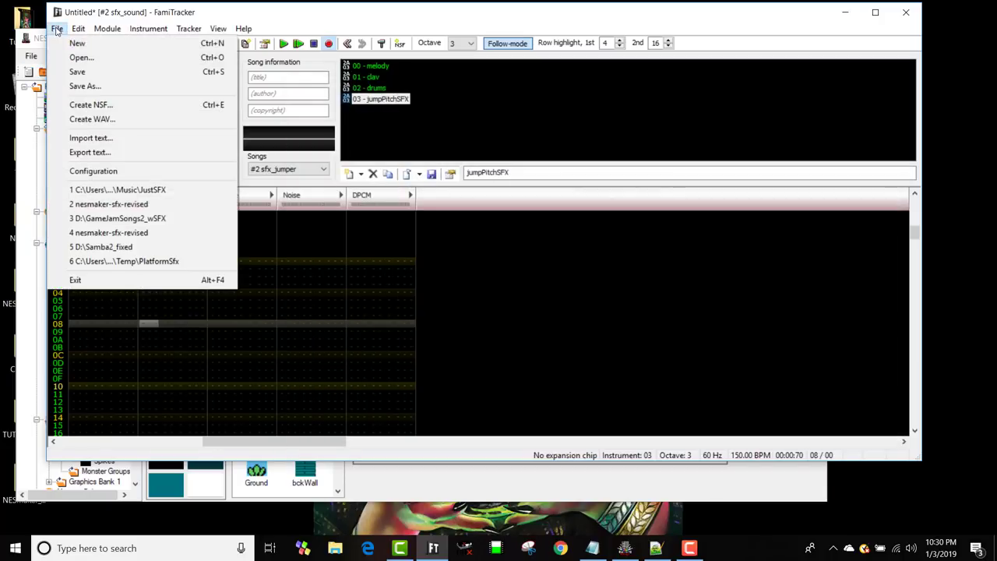
click(81, 152)
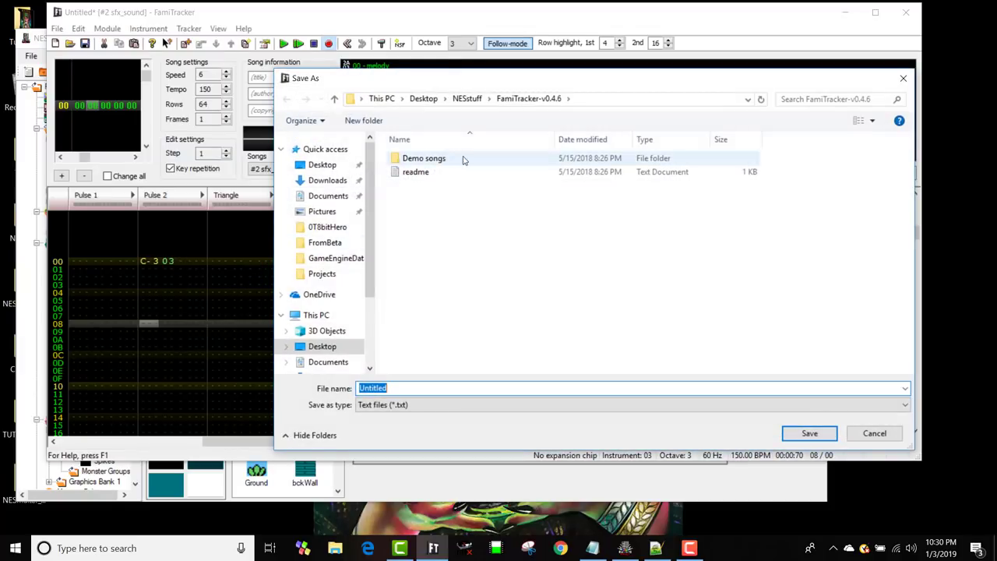
click(433, 100)
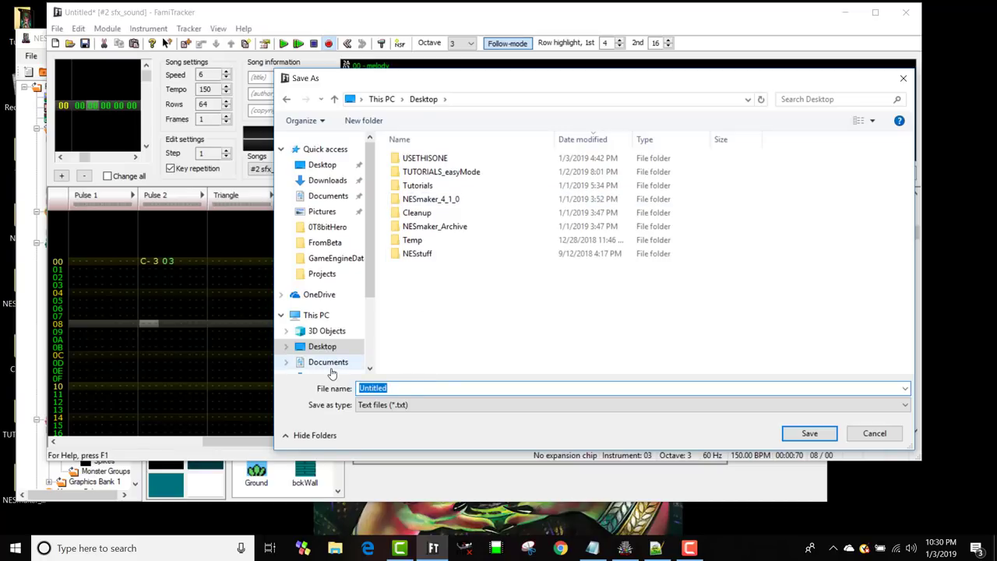
text(DumbSongTextF)
key(Return)
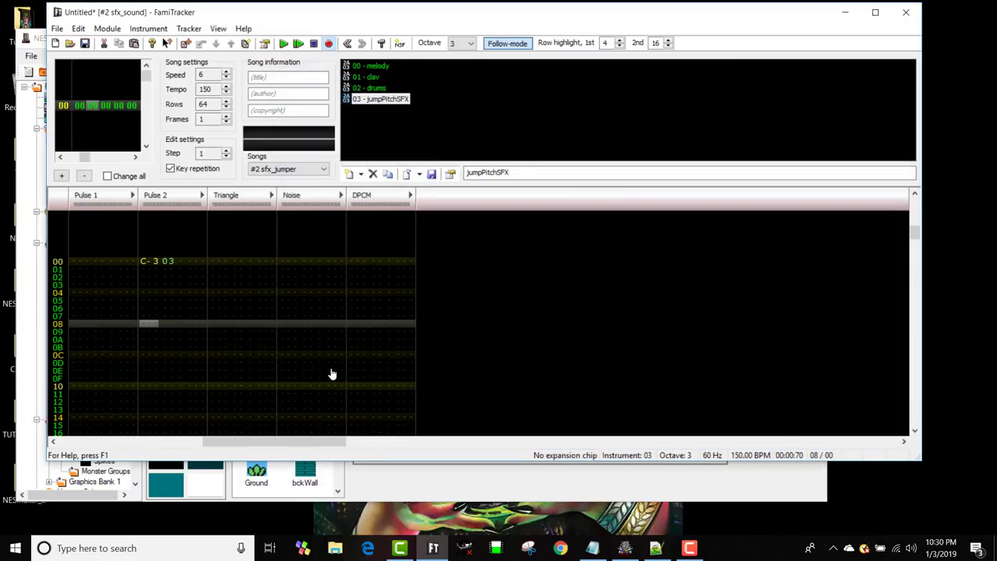
- Open DumbSongTextFile from the desktop in Notepad++ and look through its macros, instruments and track rows
click(844, 13)
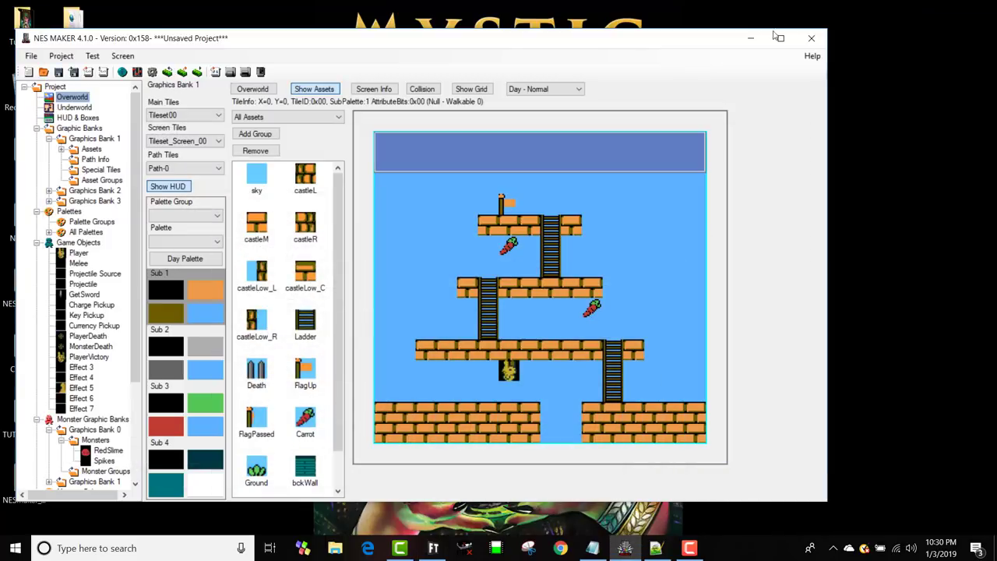
click(754, 37)
drag(73, 87, 222, 226)
right_click(225, 227)
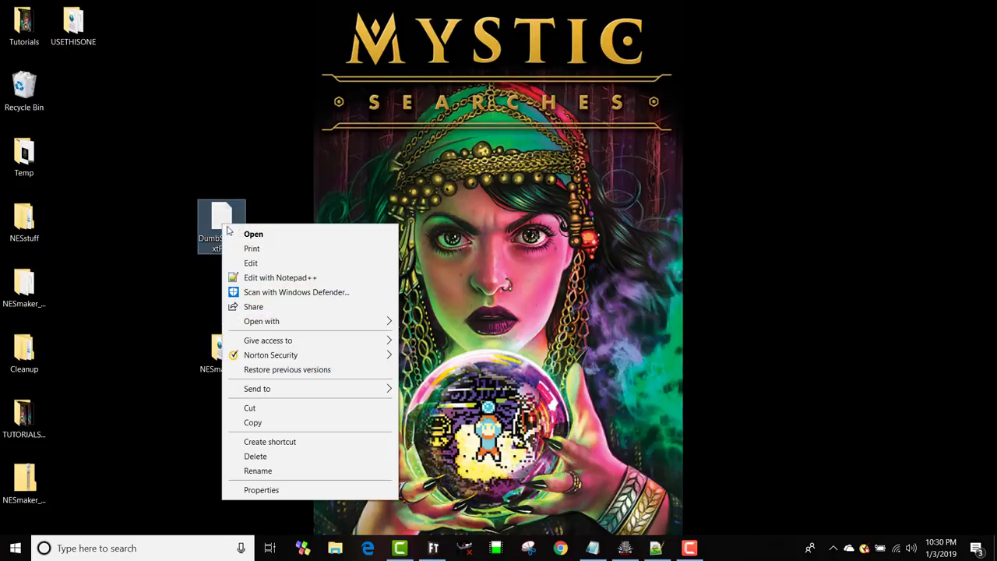
click(274, 278)
scroll(358, 255, down, 20)
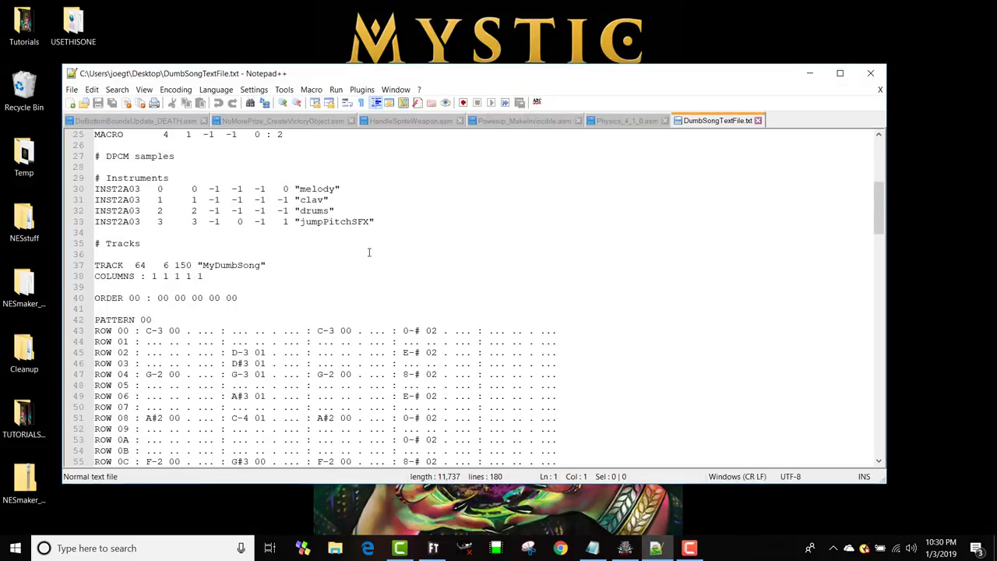
scroll(369, 251, up, 20)
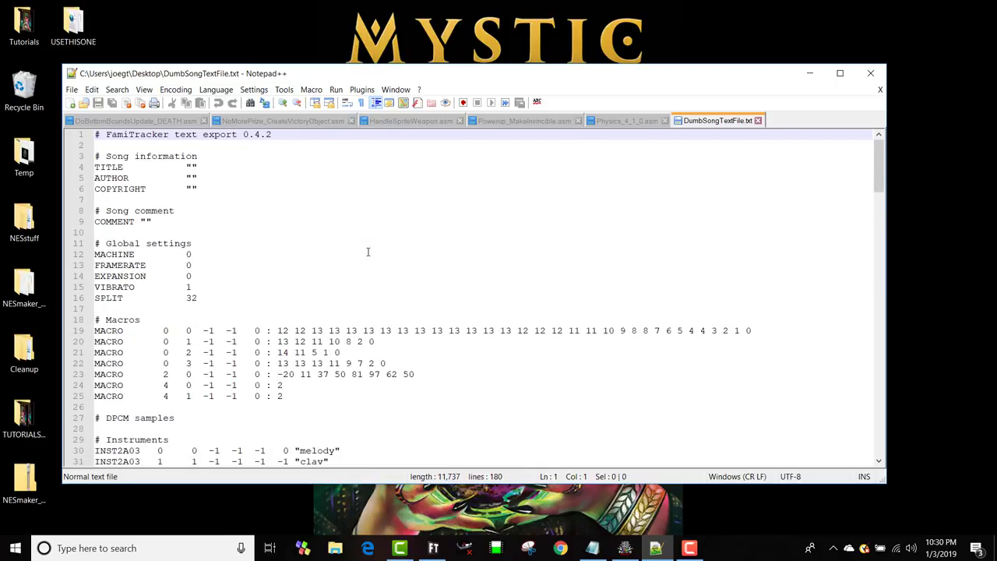
scroll(368, 251, down, 17)
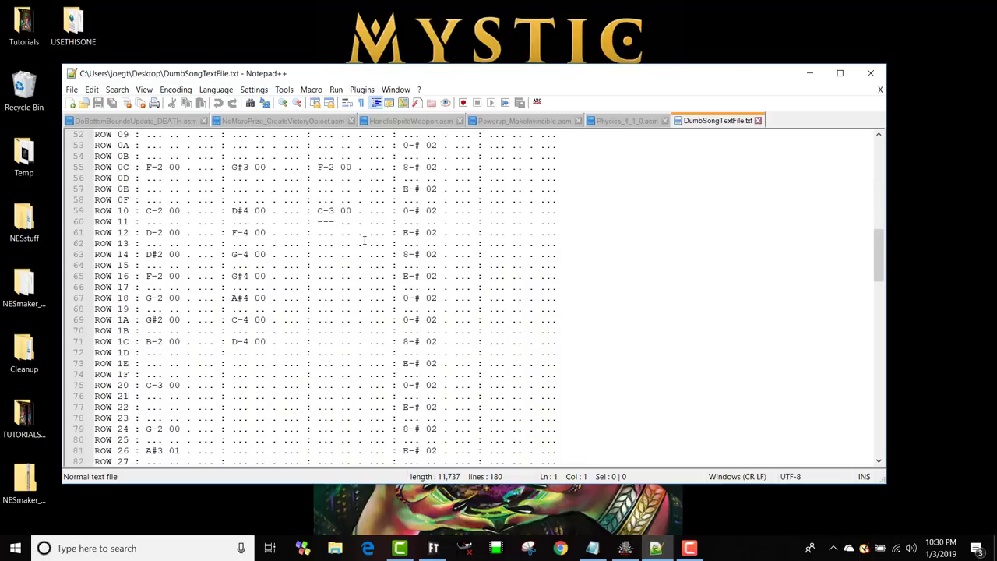
scroll(364, 240, down, 20)
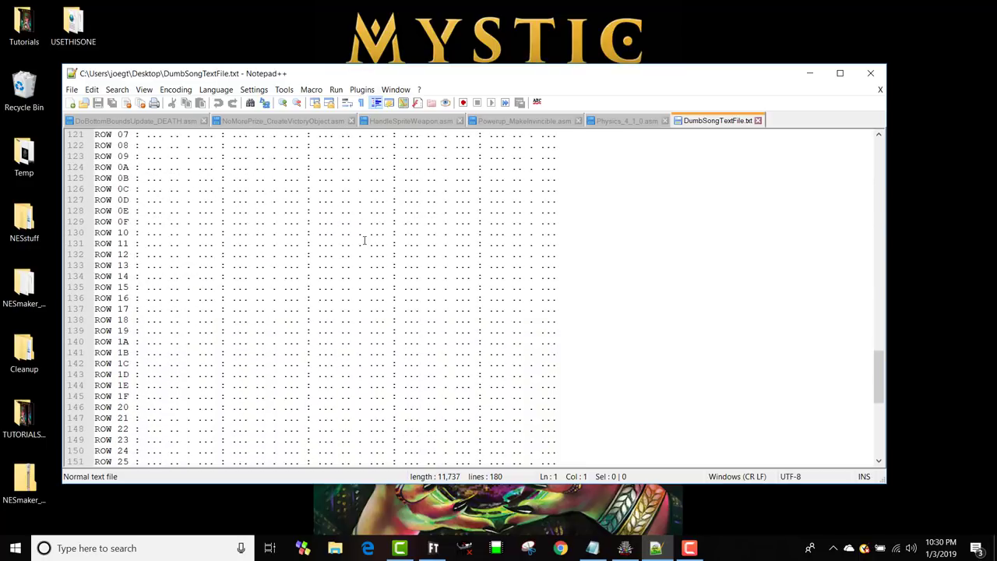
scroll(364, 240, up, 13)
scroll(364, 240, up, 20)
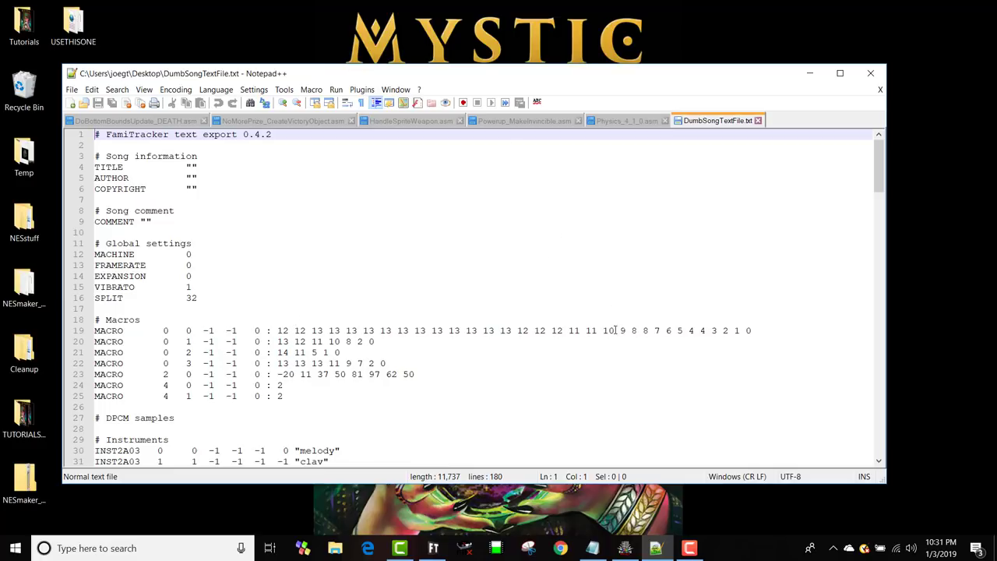
- Switch to NES MAKER and expand the Music and SFX groups under Sound in the project tree
click(624, 547)
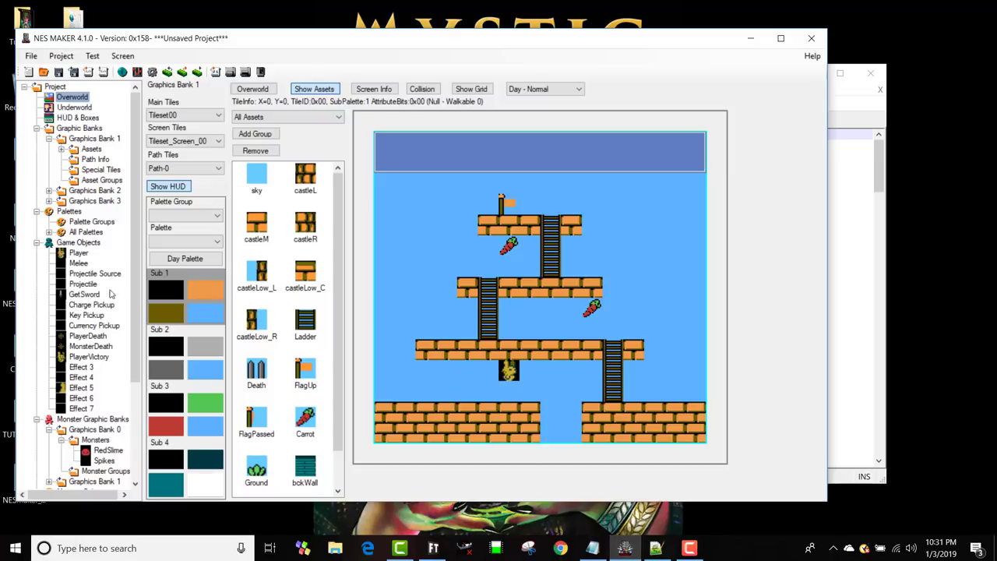
scroll(68, 374, down, 4)
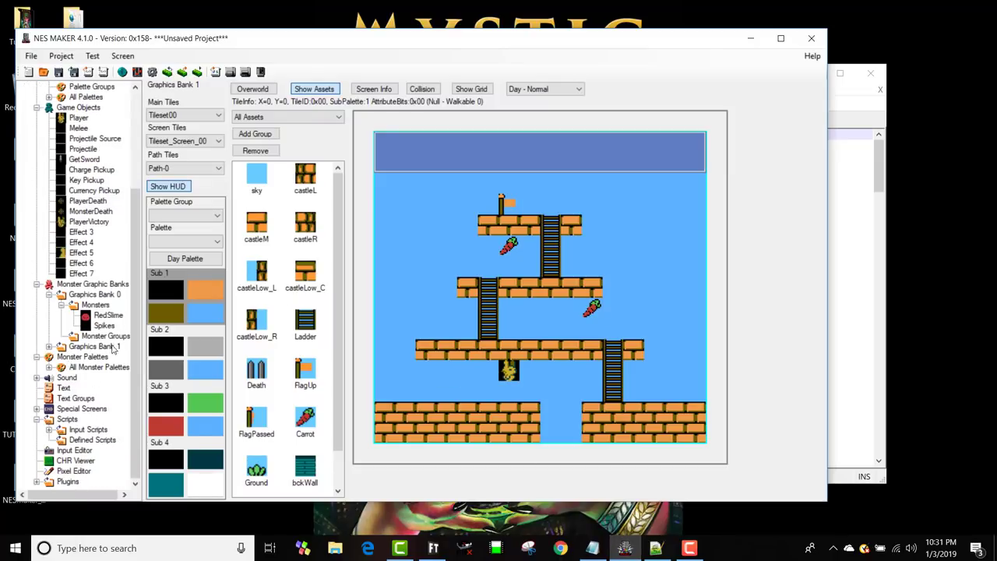
click(37, 377)
click(50, 387)
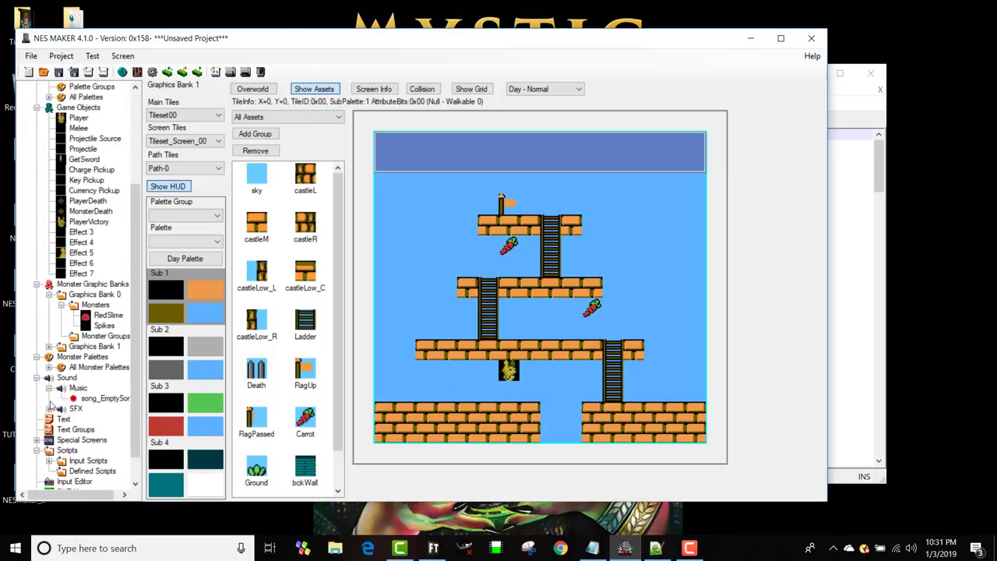
click(50, 408)
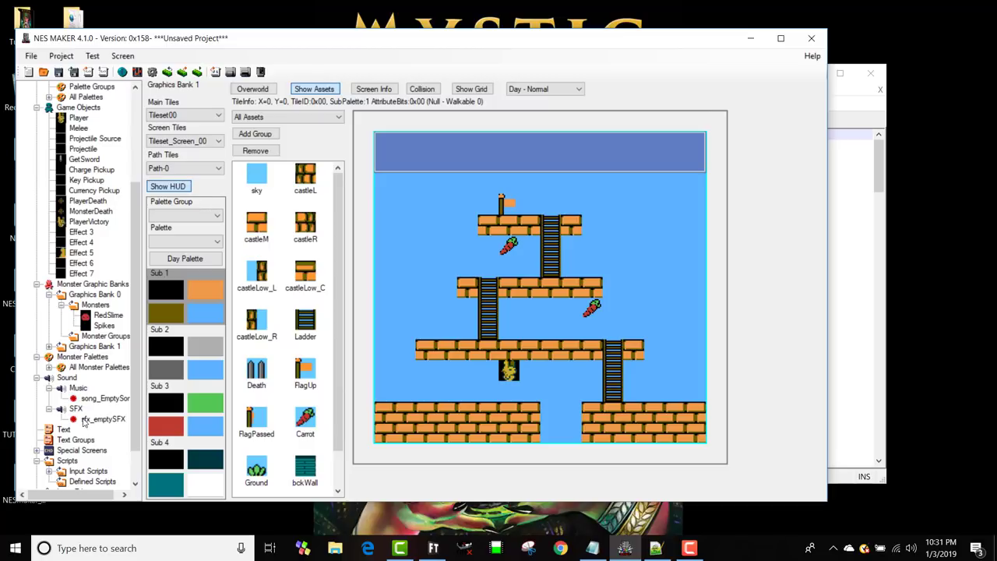
- Import DumbSongTextFile from the Desktop into the project's Sound as a Famitracker .txt
right_click(67, 379)
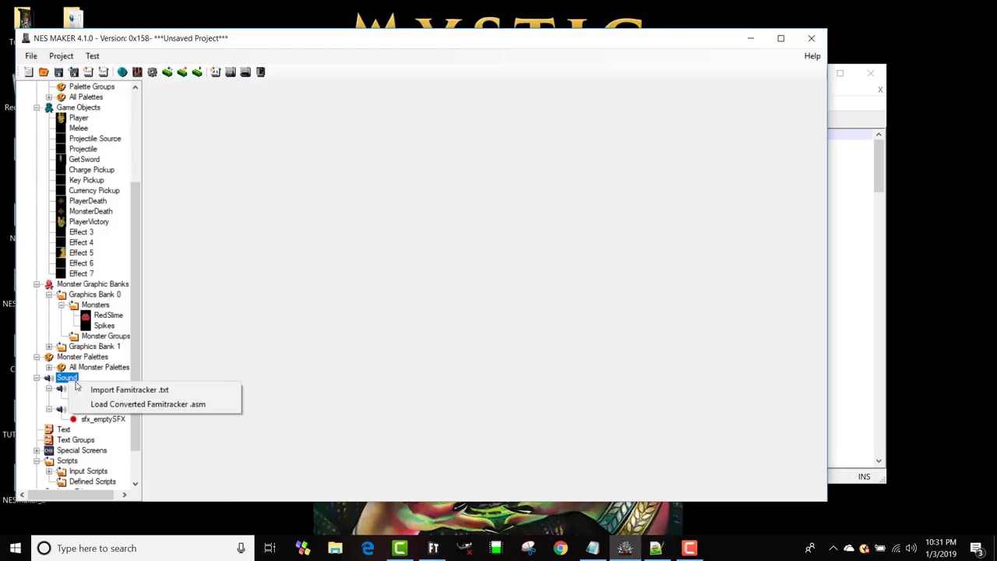
click(117, 390)
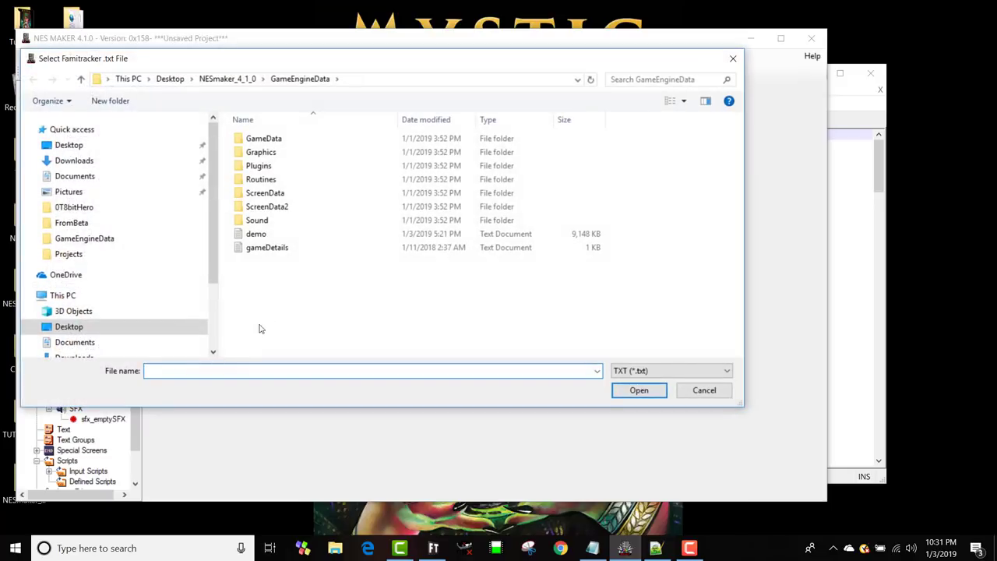
click(170, 79)
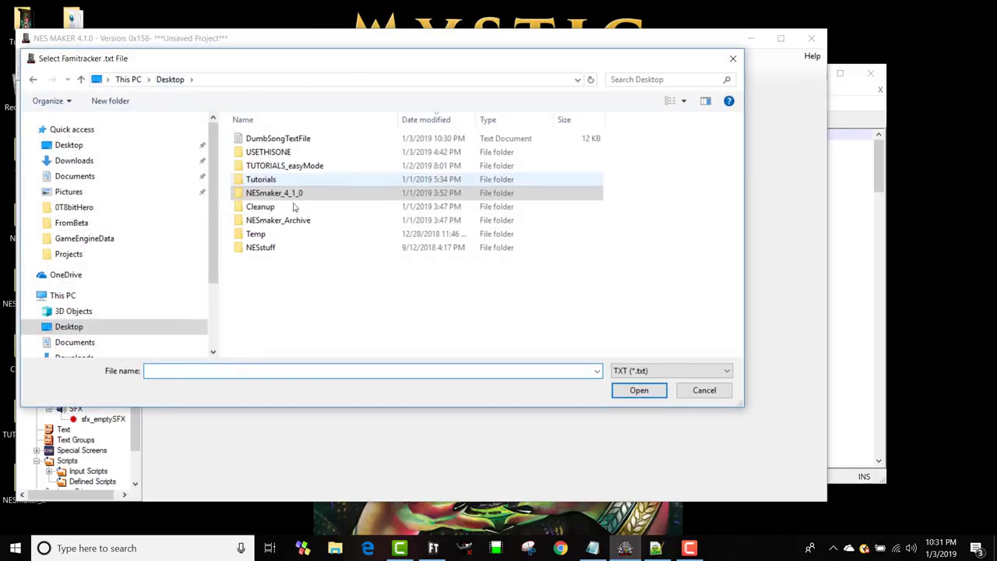
double_click(270, 140)
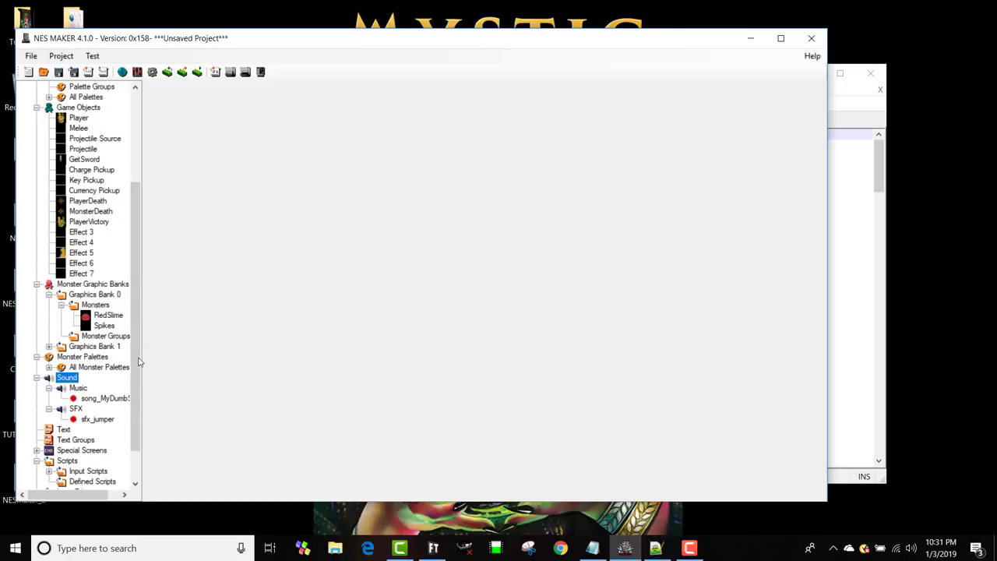
scroll(139, 361, down, 2)
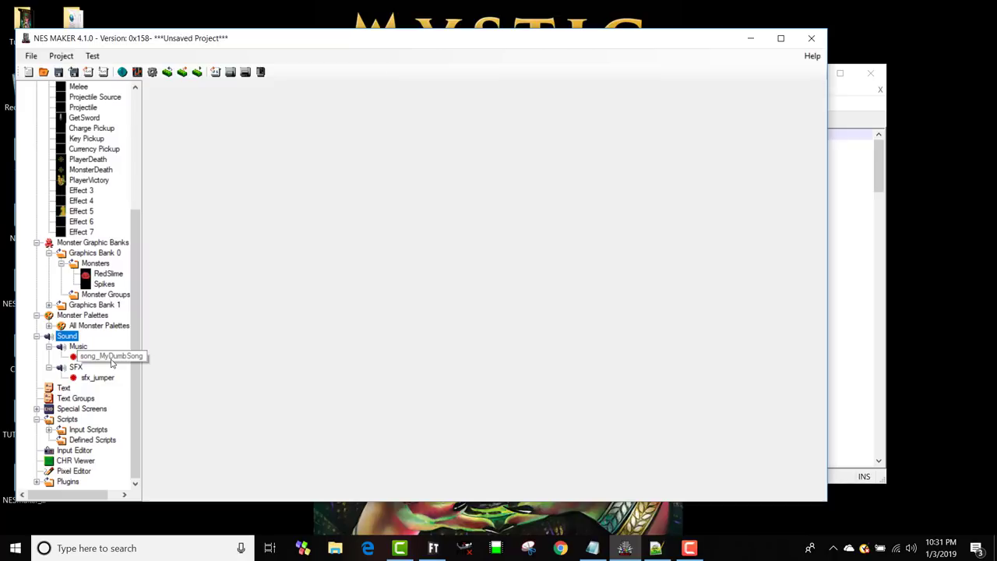
- Open the built screen in the Overworld map and confirm its screen details with song_MyDumbSong as the Day Song
scroll(111, 363, up, 6)
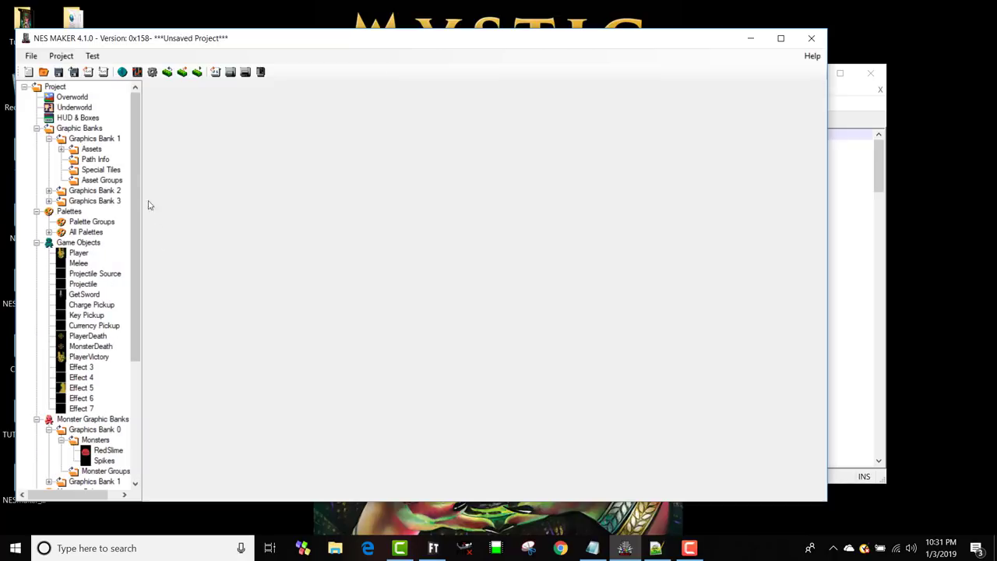
click(72, 97)
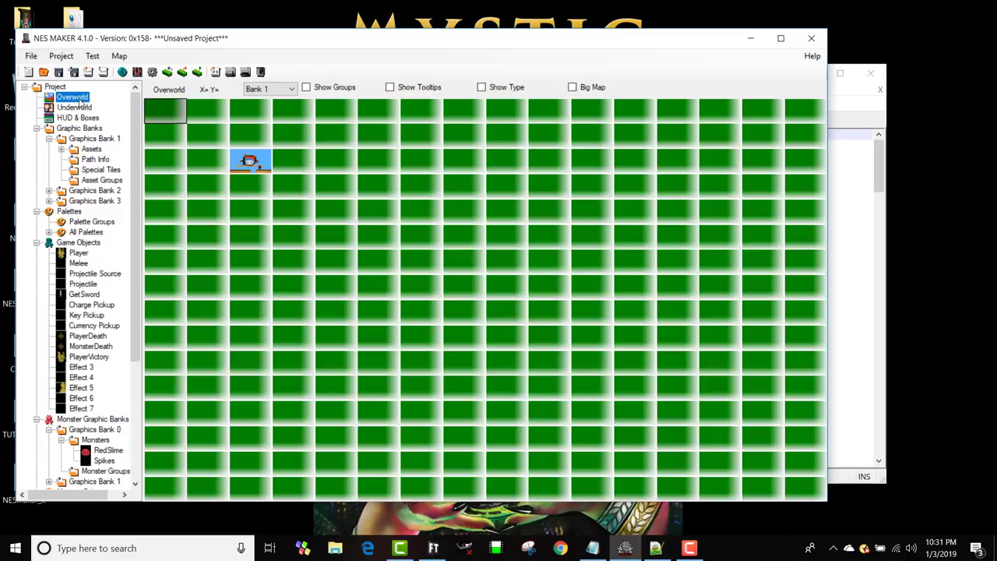
double_click(260, 169)
click(377, 93)
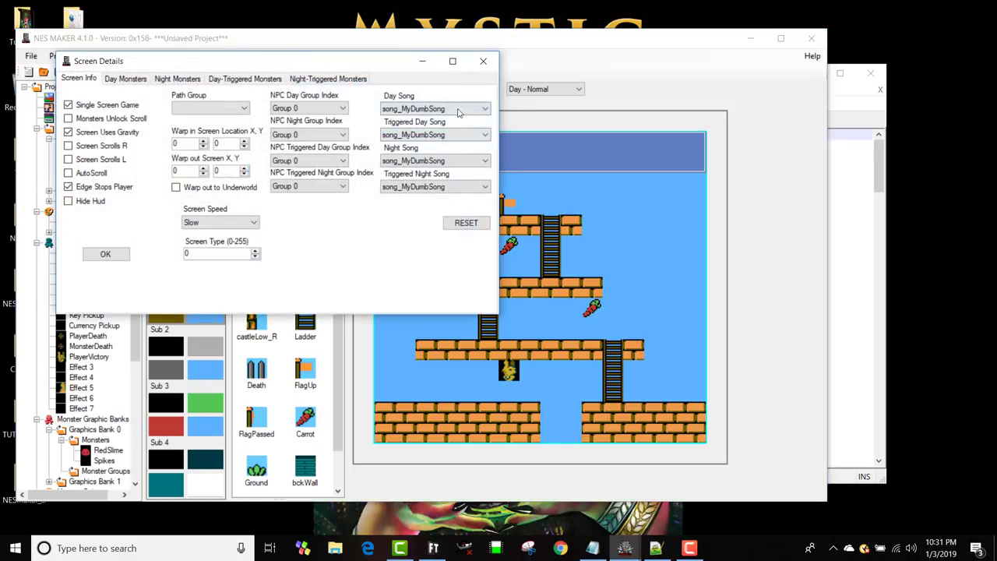
click(411, 111)
click(416, 137)
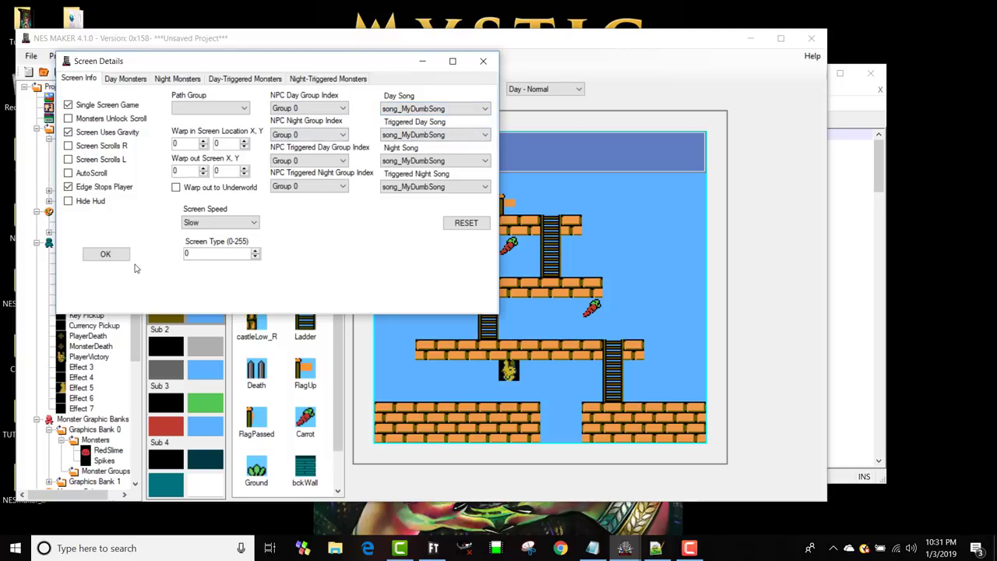
click(105, 254)
- Open the SFX labels under Sound and select the SND_JUMP label to check its assigned sound effect
scroll(122, 364, down, 6)
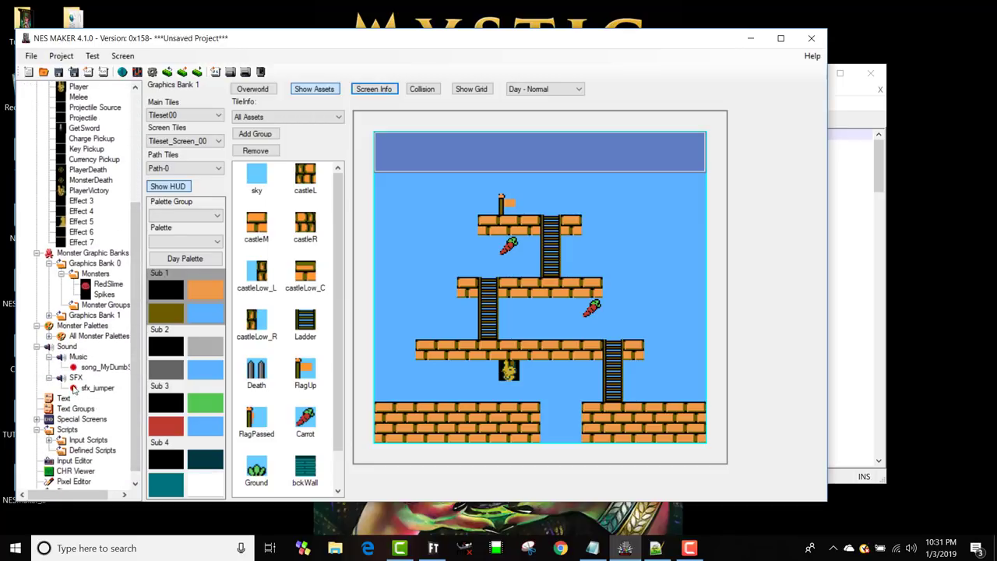
click(77, 378)
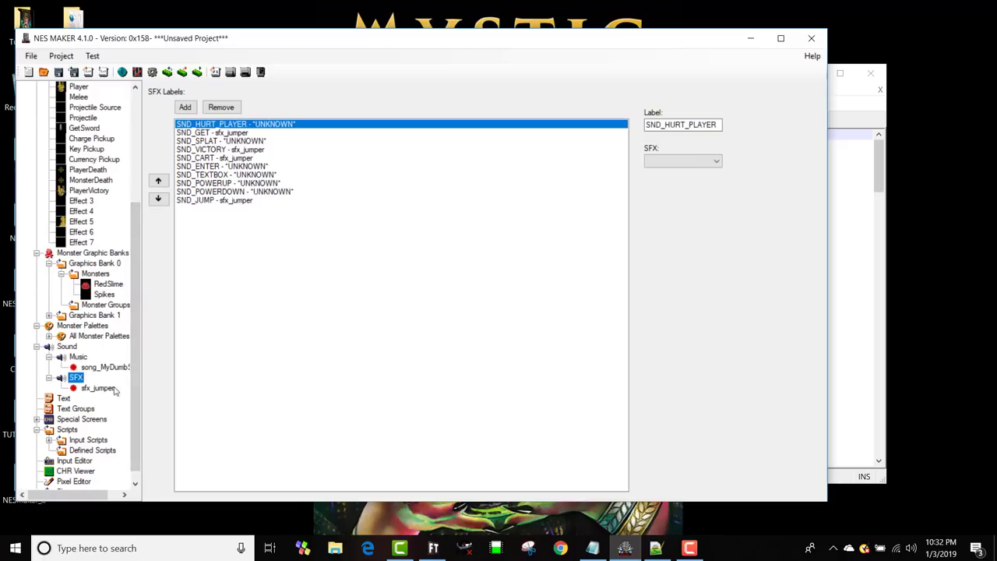
click(246, 210)
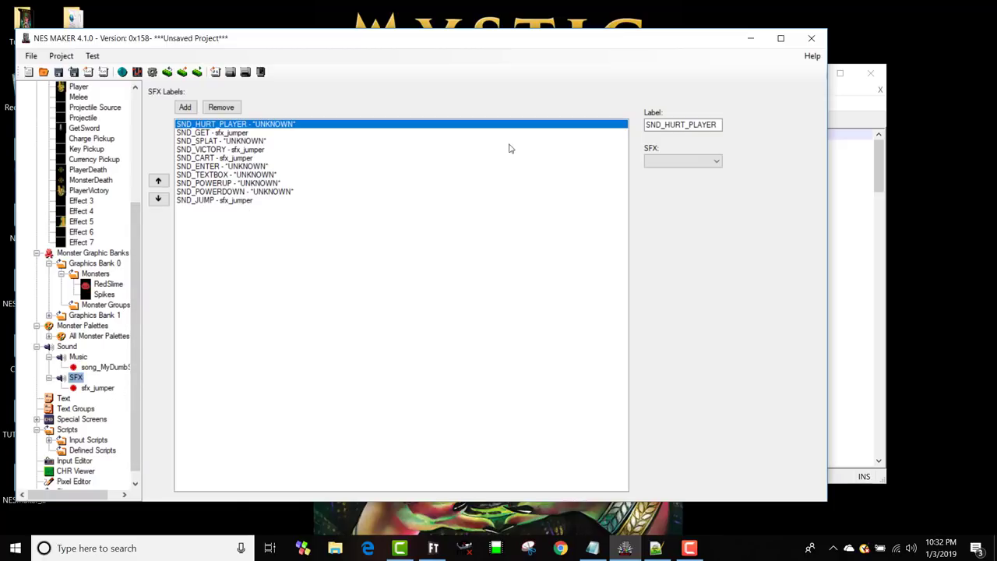
click(236, 202)
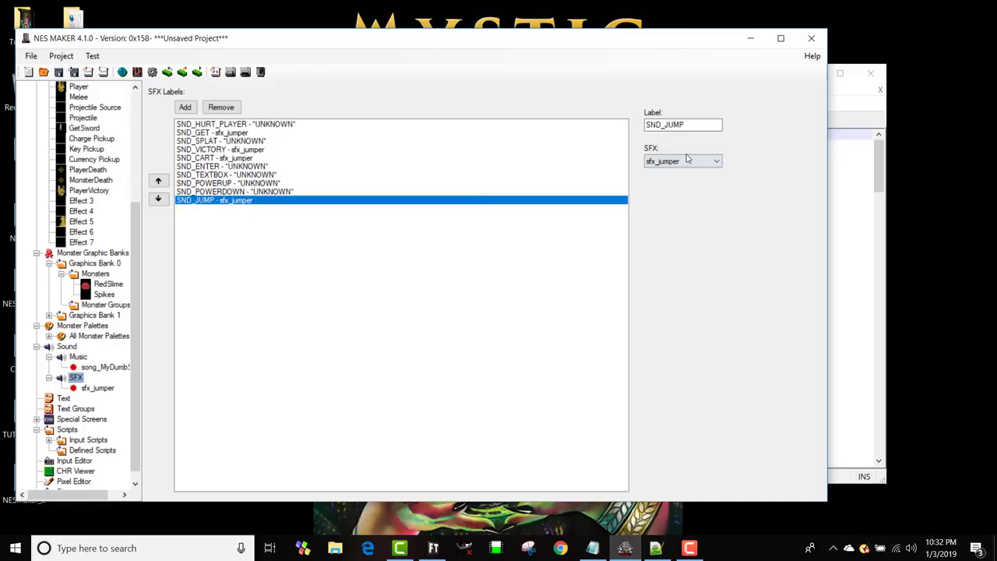